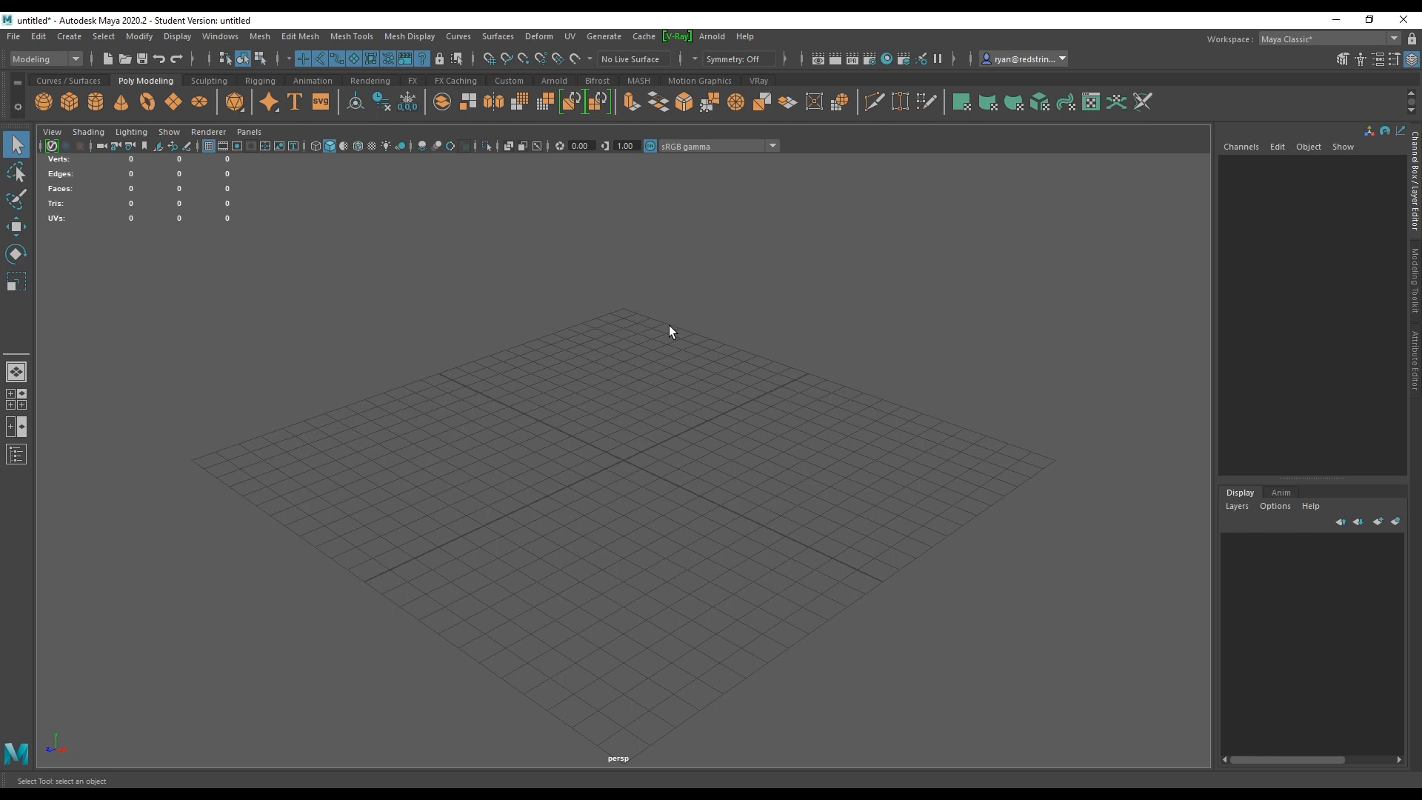
- Create a NURBS sphere at the origin and scale it uniformly to about 4.08
left_click(83, 80)
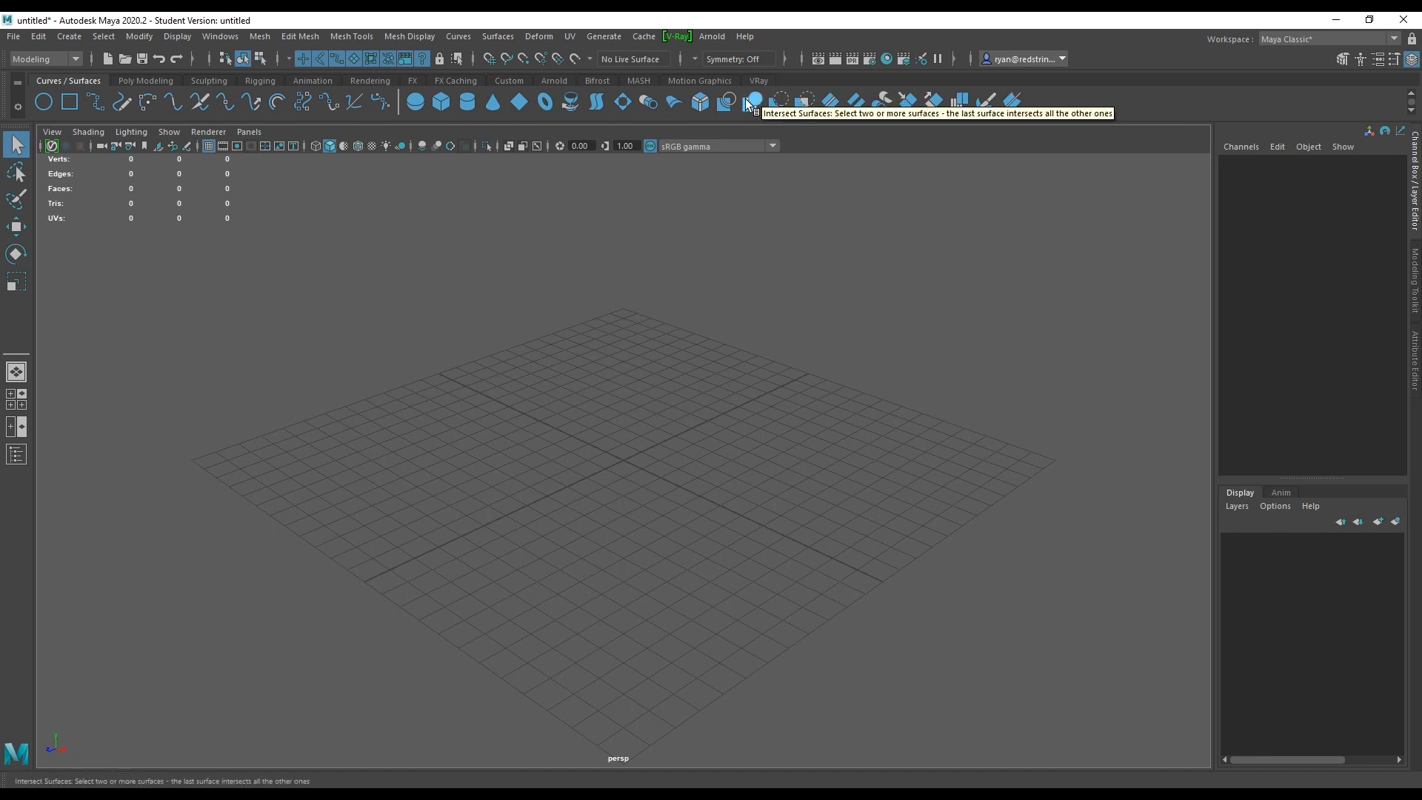
left_click(415, 100)
key("r")
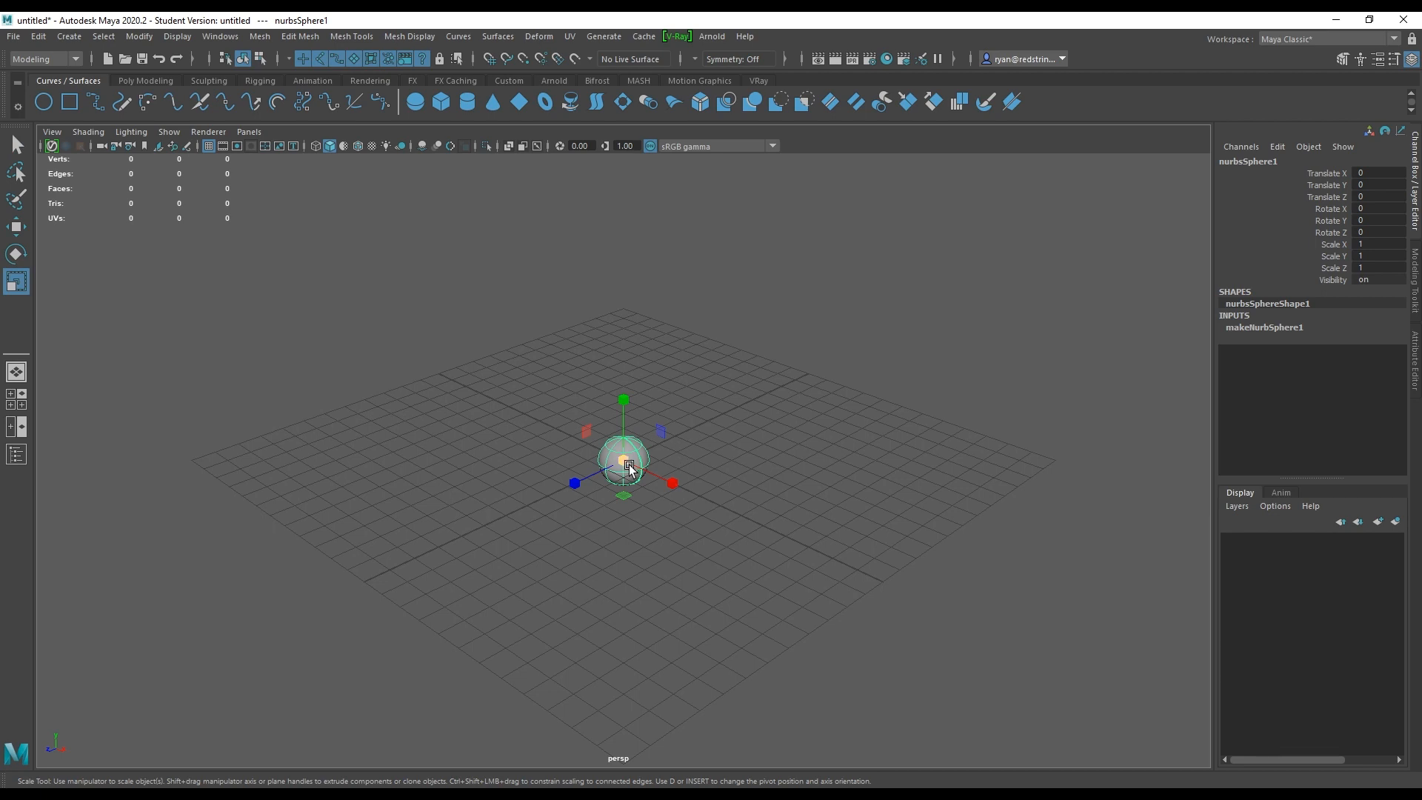
left_click_drag(630, 468, 785, 490)
- Move the NURBS sphere up to about 5.36 in Y and along X to about -7.25
key("w")
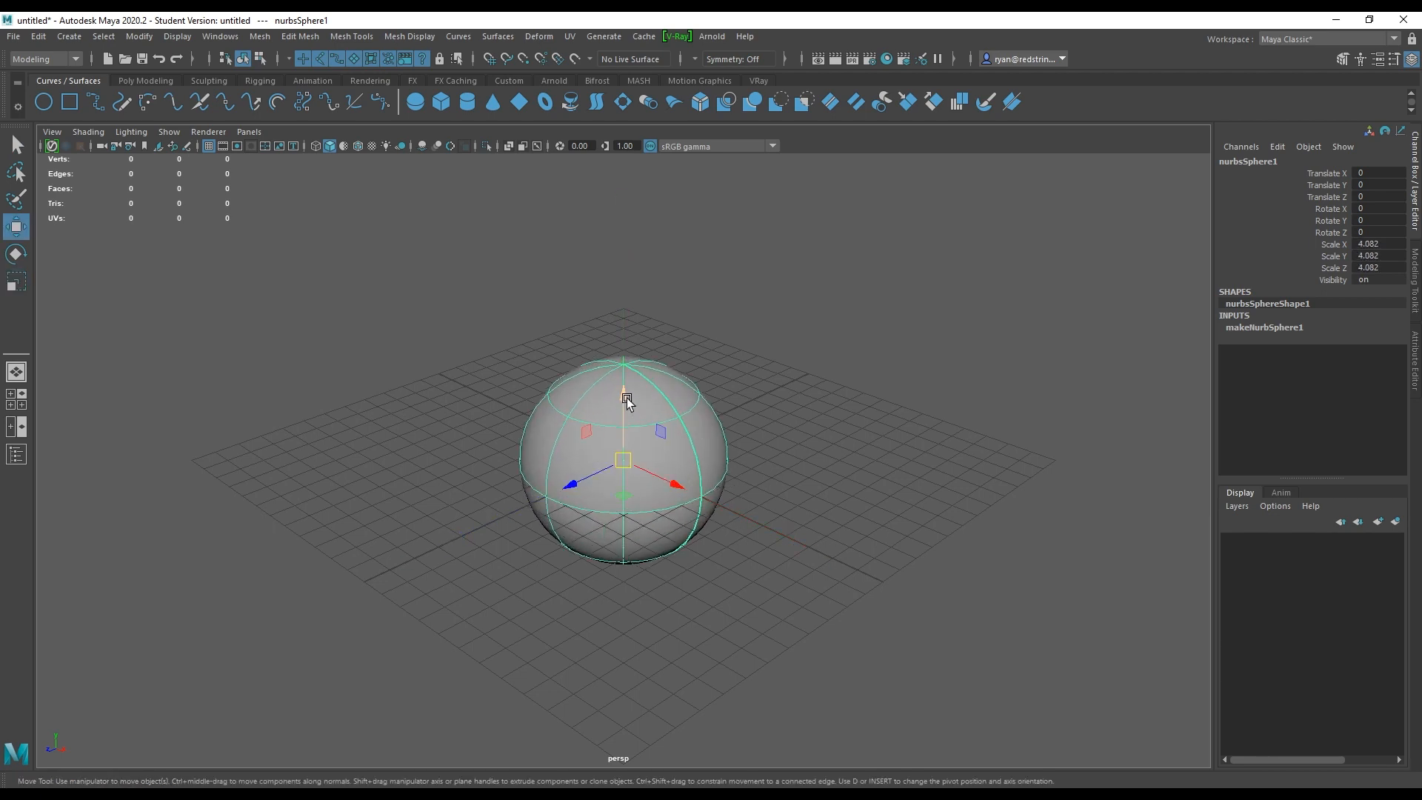
left_click_drag(626, 400, 628, 264)
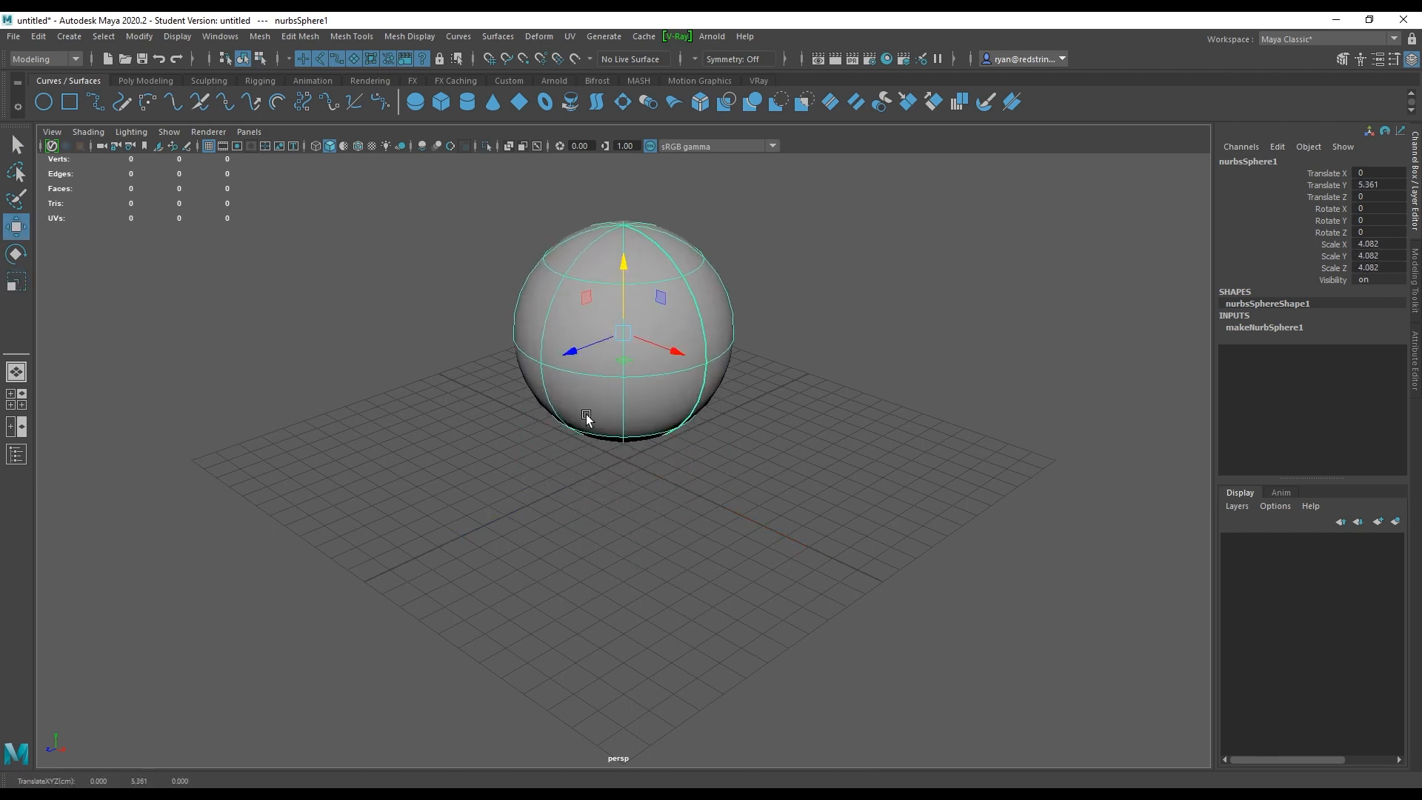
left_click_drag(586, 419, 574, 375, "alt")
left_click_drag(693, 341, 498, 349)
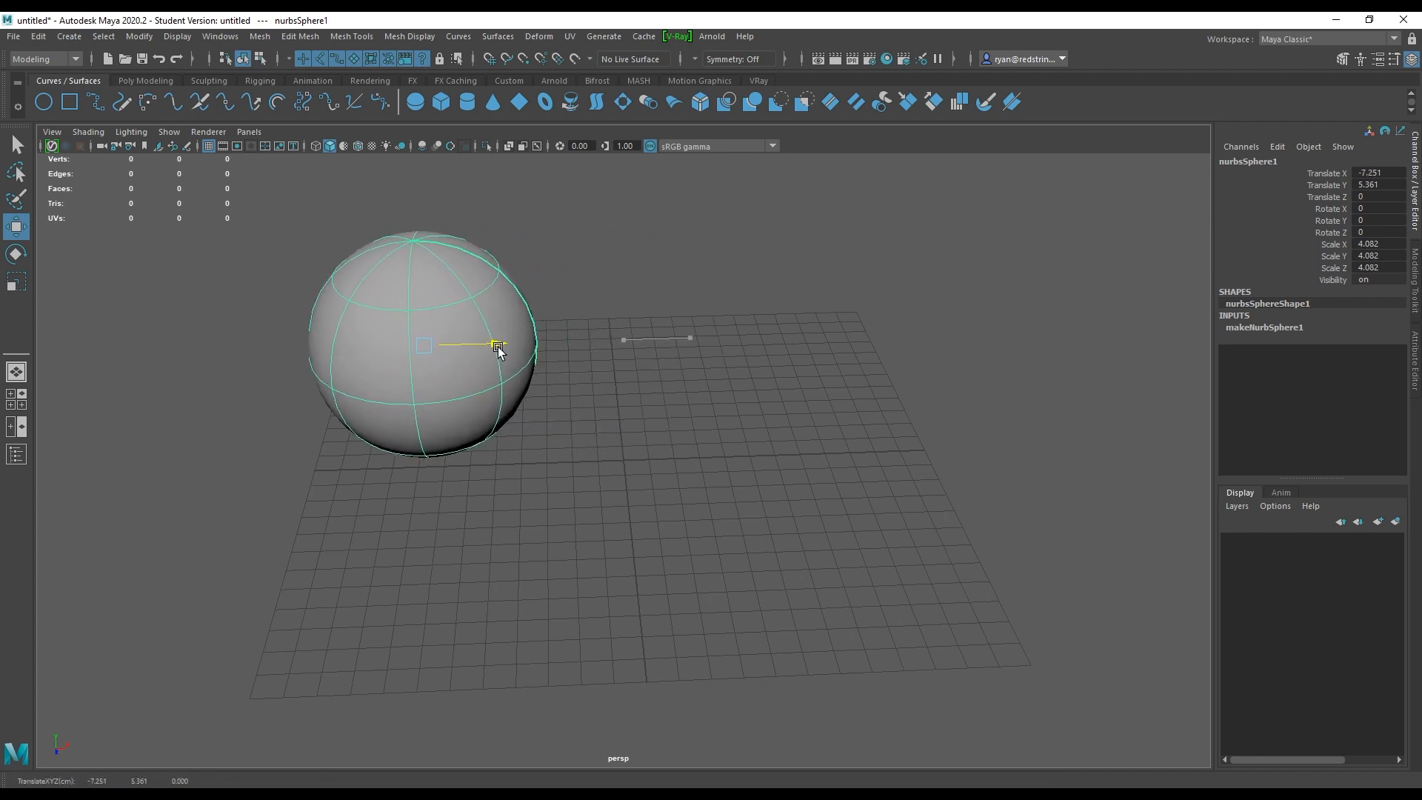
- Create a polygon sphere, scale it uniformly to 3.68, and place it at about 6 in X and 5.75 in Y
left_click(148, 80)
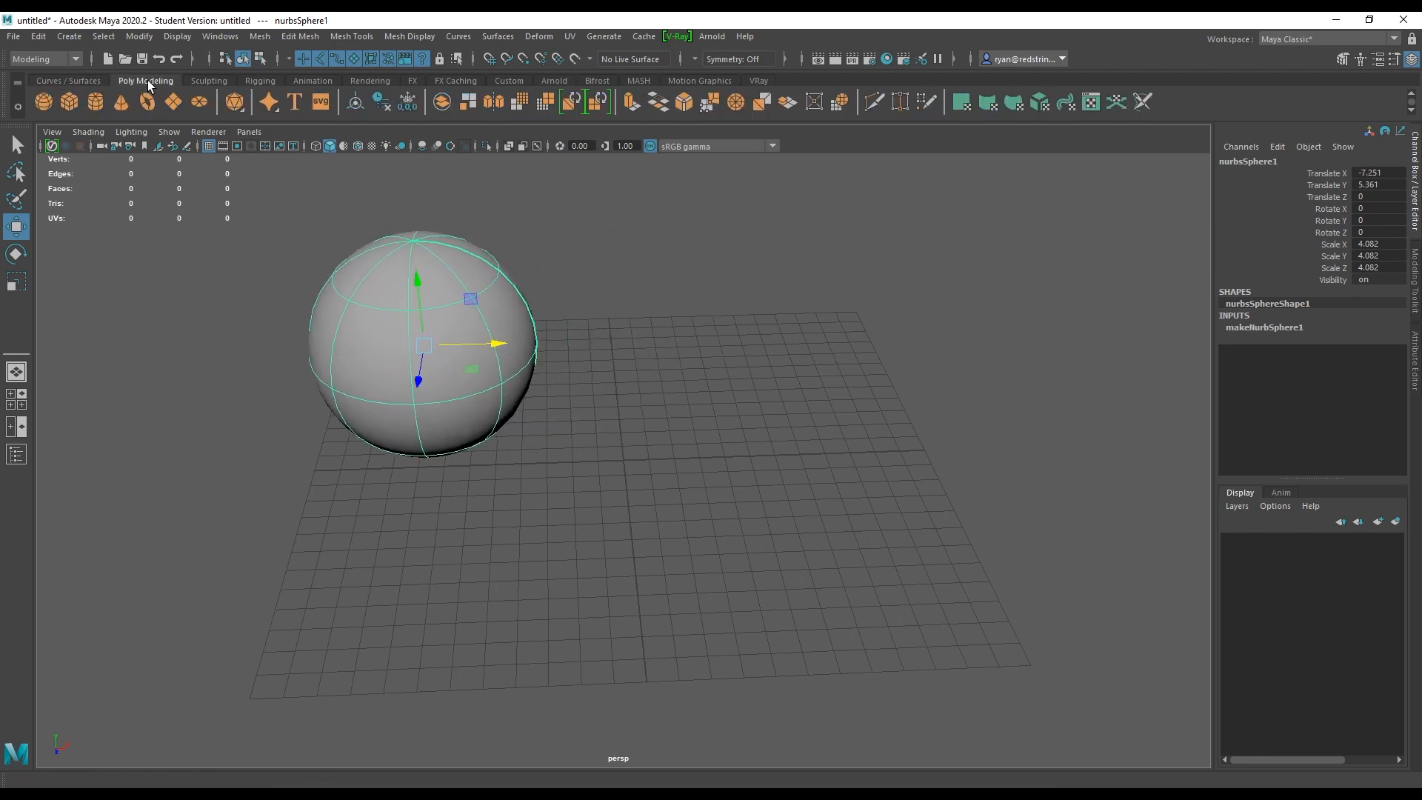
left_click(44, 102)
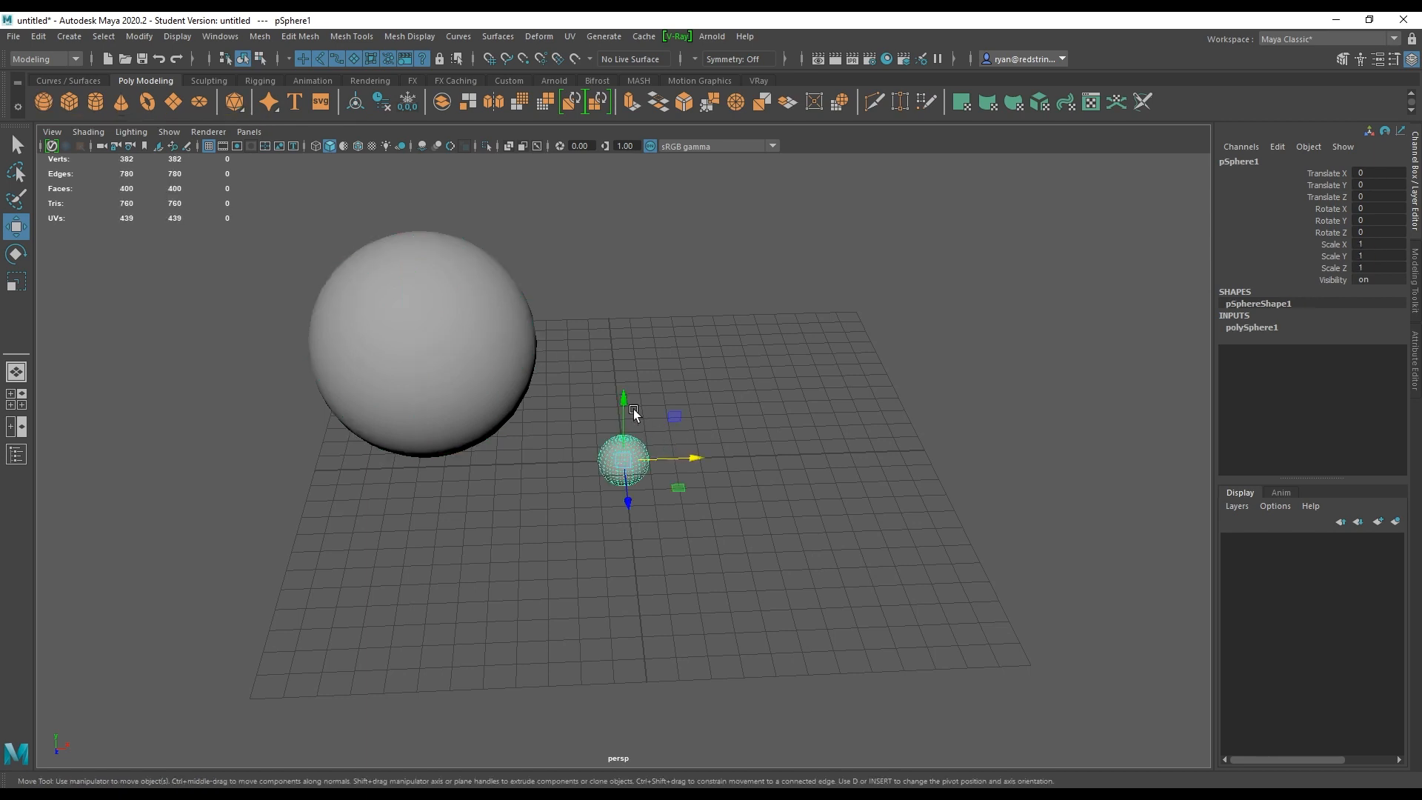
left_click_drag(625, 405, 616, 273)
key("r")
left_click_drag(626, 329, 829, 335)
key("w")
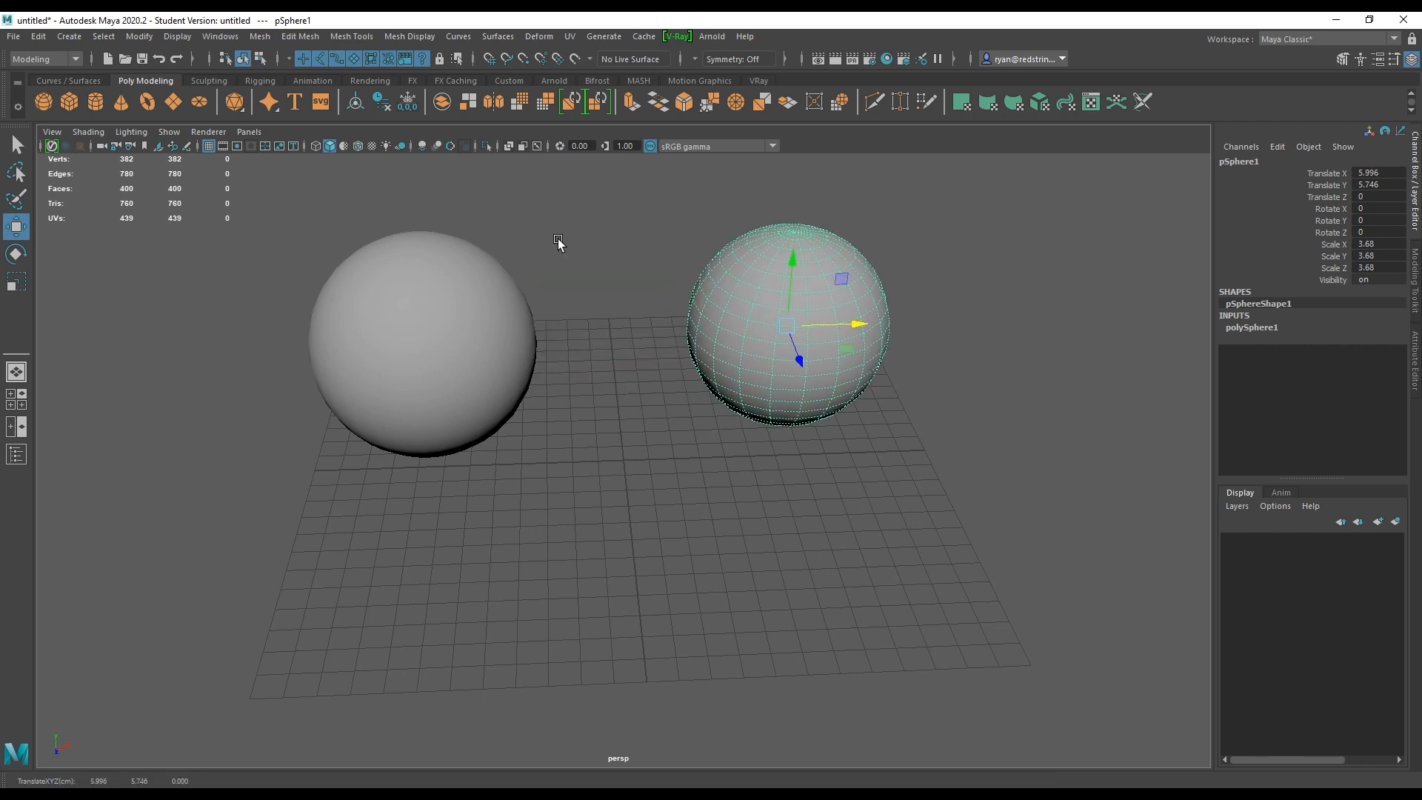
- Clear the selection and display wireframe on shaded for both spheres
left_click(437, 188)
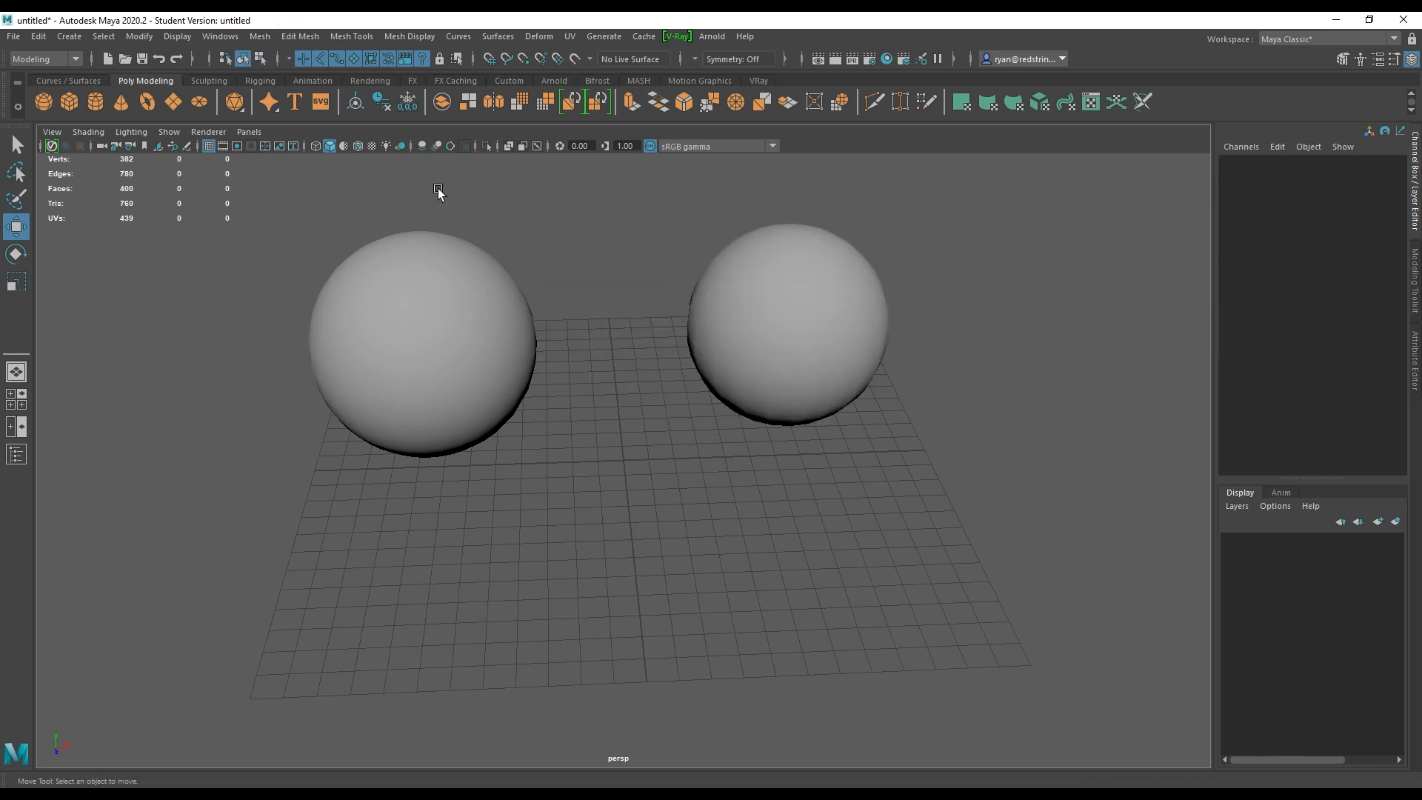
left_click(359, 146)
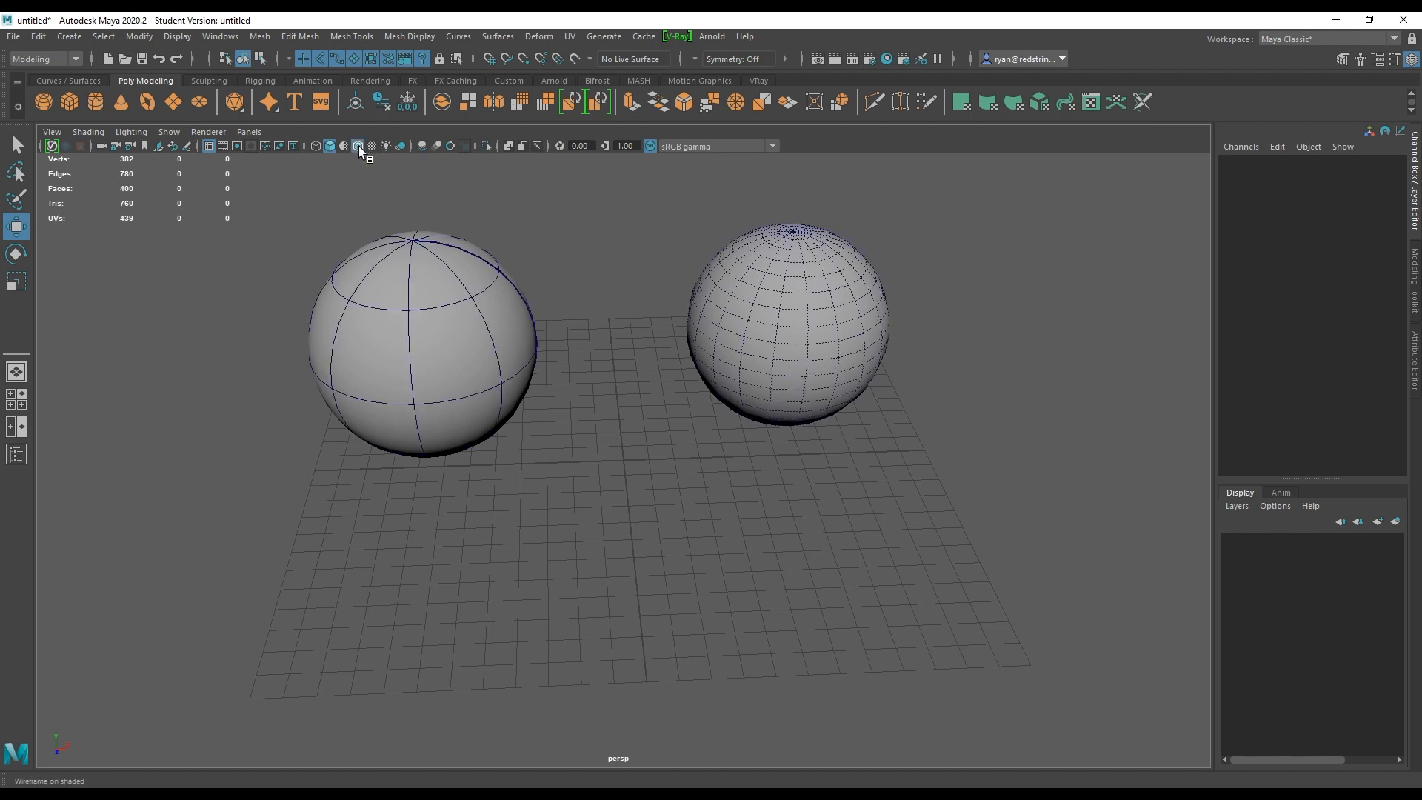
mouse_move(628, 383)
left_mouse_down("alt")
mouse_move(575, 330)
mouse_move(577, 349)
mouse_move(618, 365)
left_mouse_up("alt")
- Show the NURBS sphere's isoparms and pick one running down from its pole
left_click(462, 294)
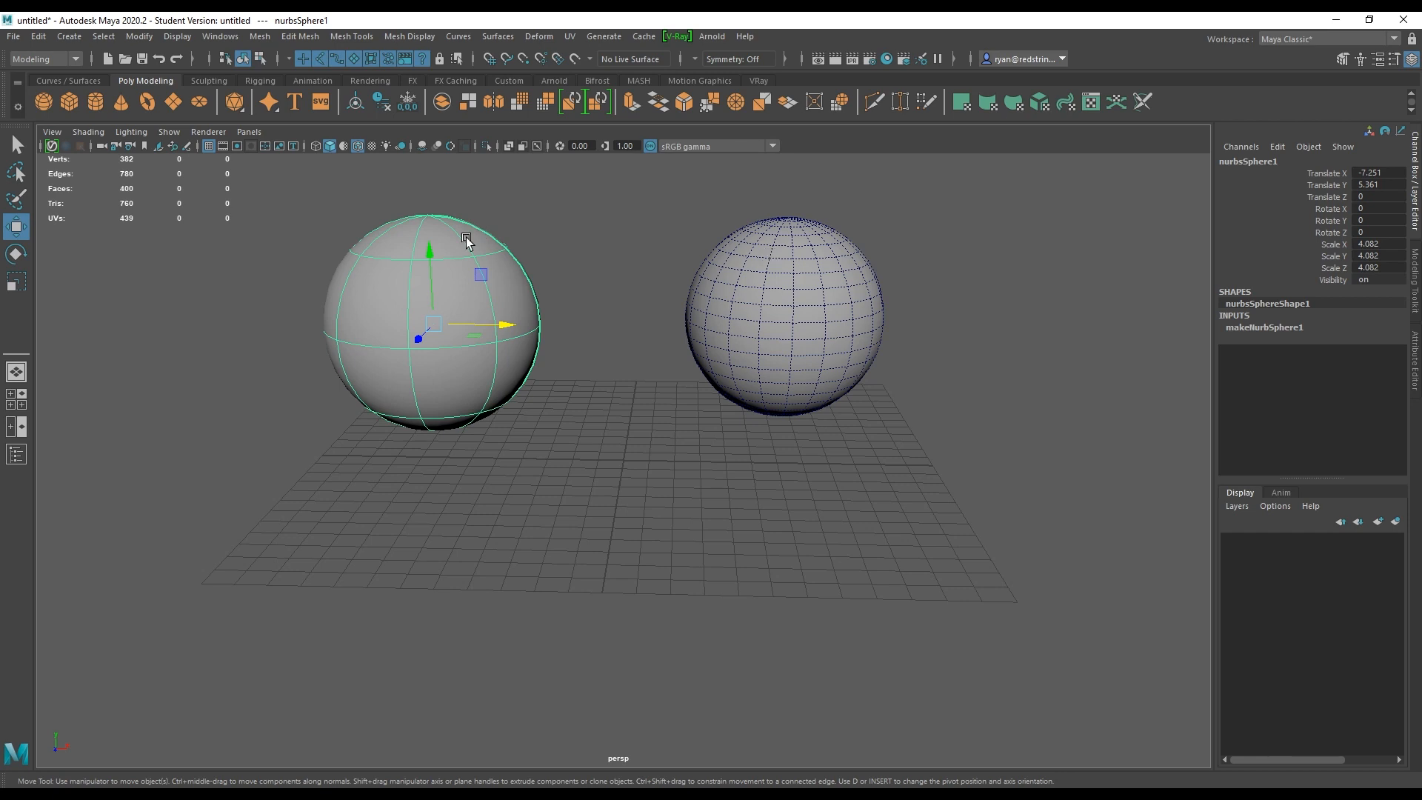
left_click(581, 264)
left_click_drag(580, 264, 567, 322, "alt")
right_click_drag(440, 302, 581, 347, "alt")
left_click_drag(580, 350, 455, 368, "alt")
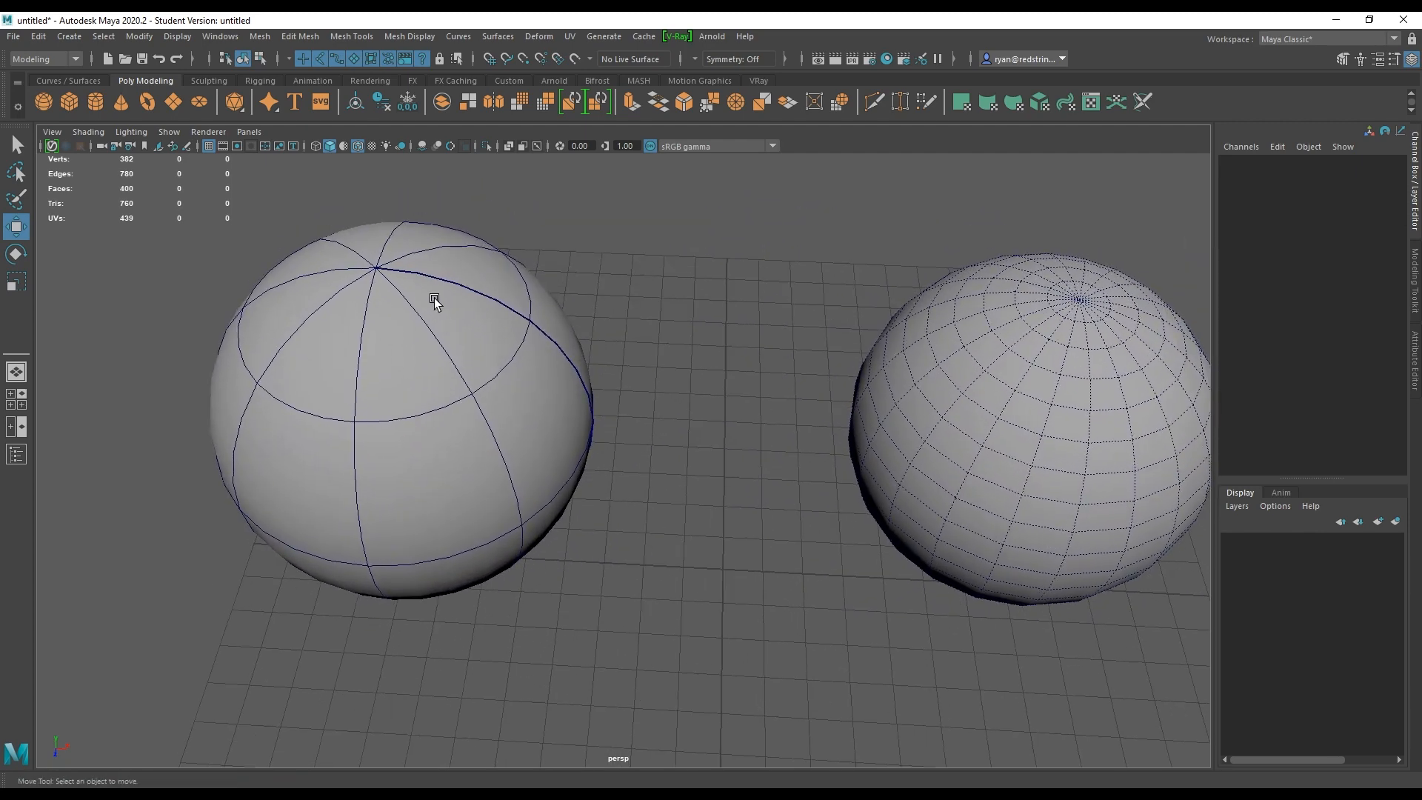
left_click(464, 379)
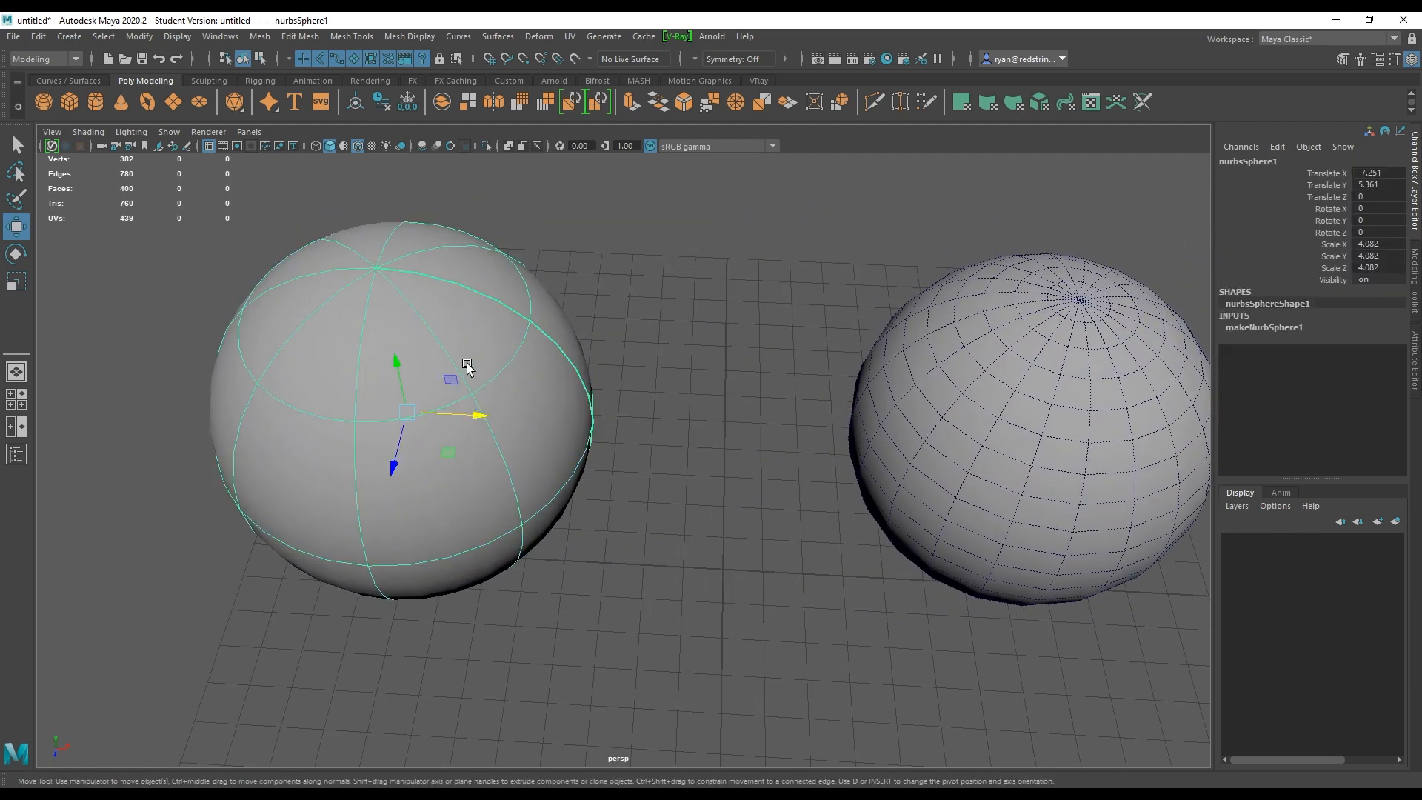
right_click_drag(454, 337, 469, 304)
left_click(448, 347)
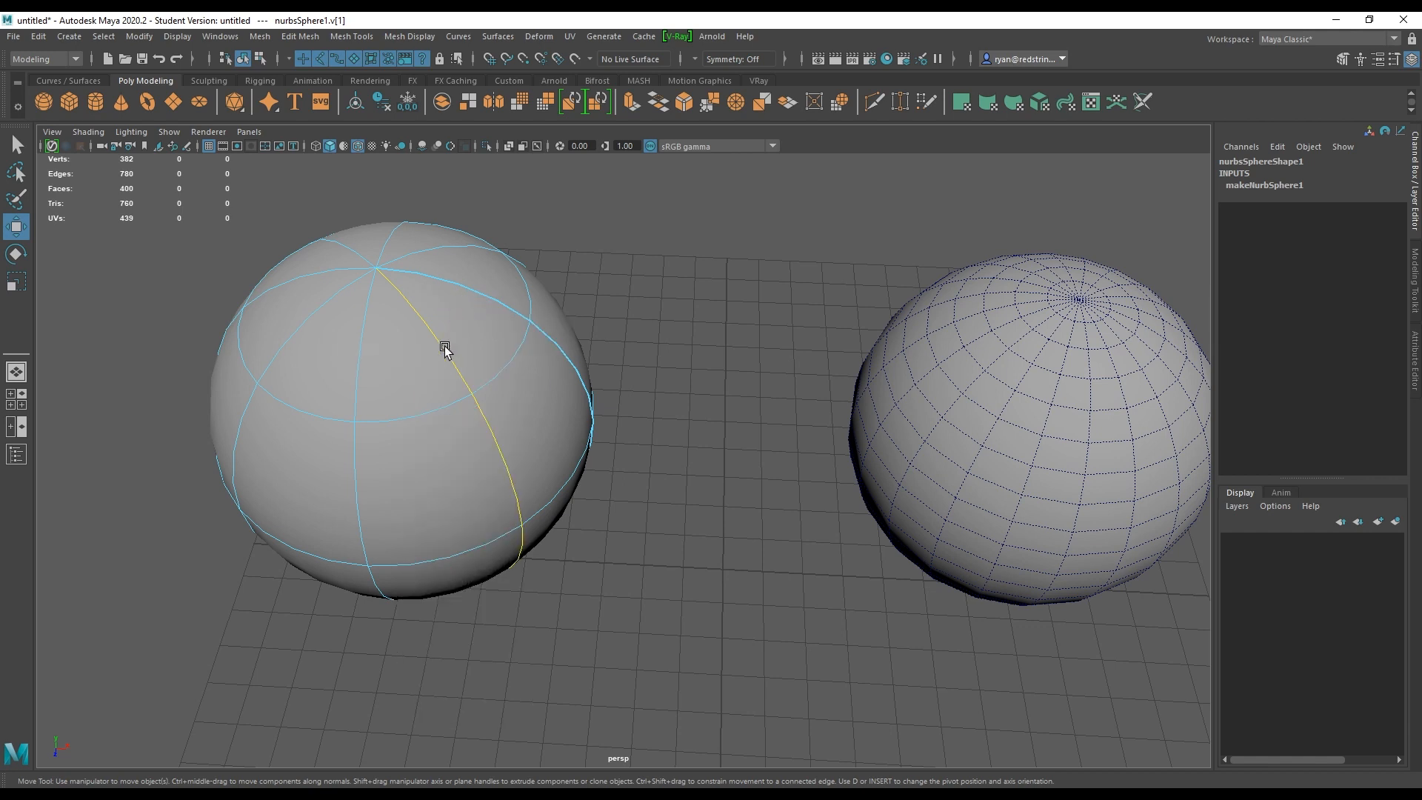
left_click(470, 287)
- Switch the polygon sphere to edge mode and select a full edge loop around its upper part
left_click(966, 348)
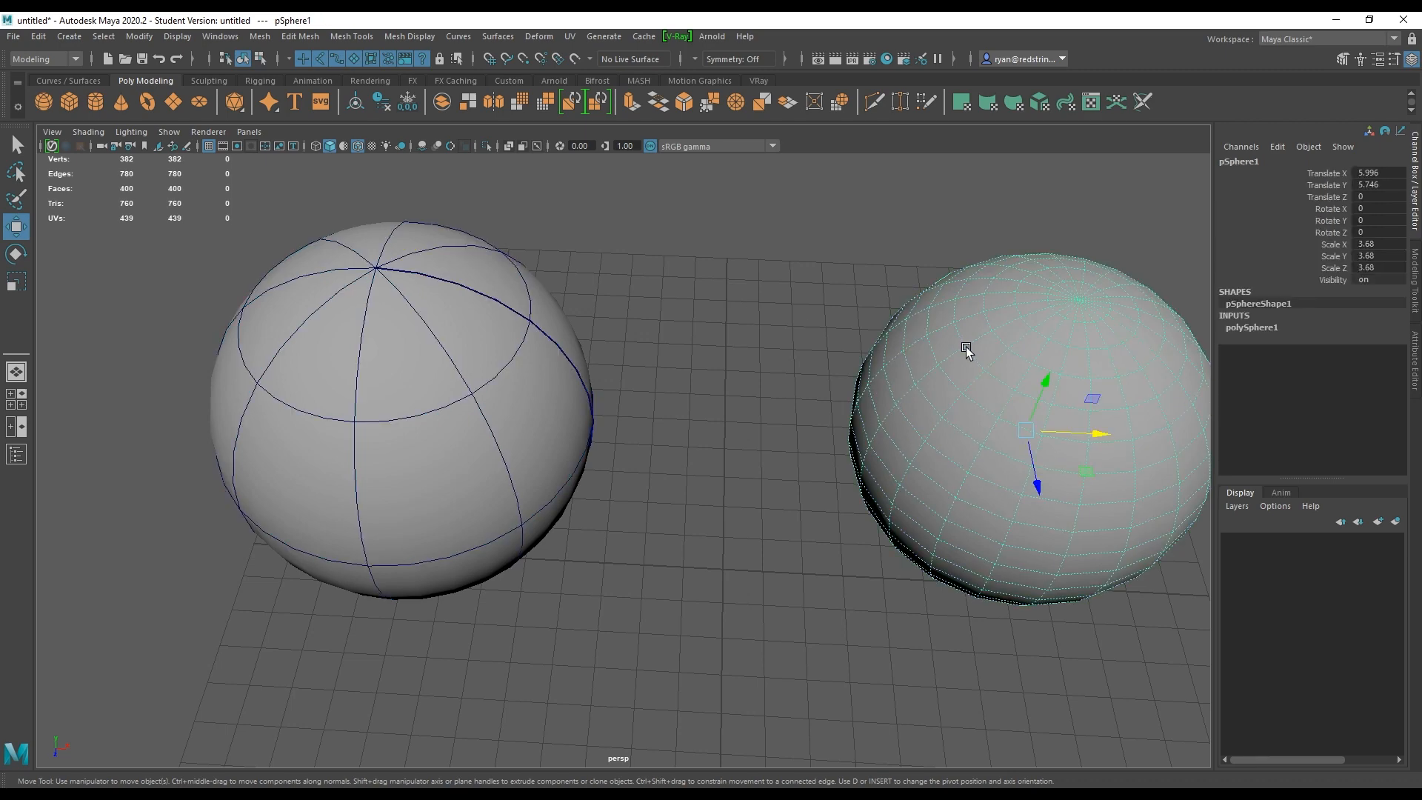
right_click(967, 331)
left_click(966, 288)
double_click(951, 361)
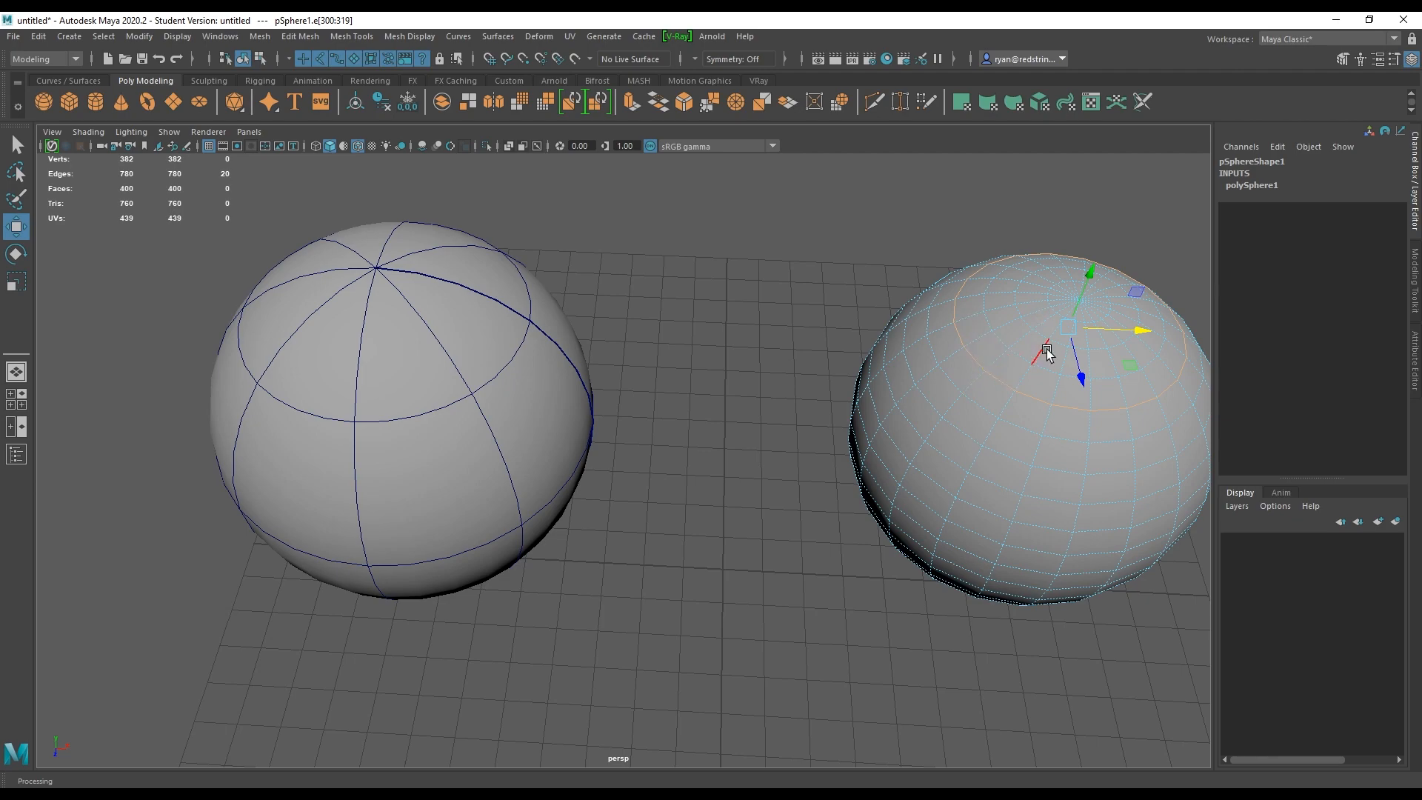
- Select the NURBS sphere and switch it to control vertex mode
left_click(506, 348)
left_click_drag(487, 374, 495, 338, "alt")
middle_click_drag(494, 338, 433, 409, "alt")
right_click_drag(433, 408, 402, 348, "alt")
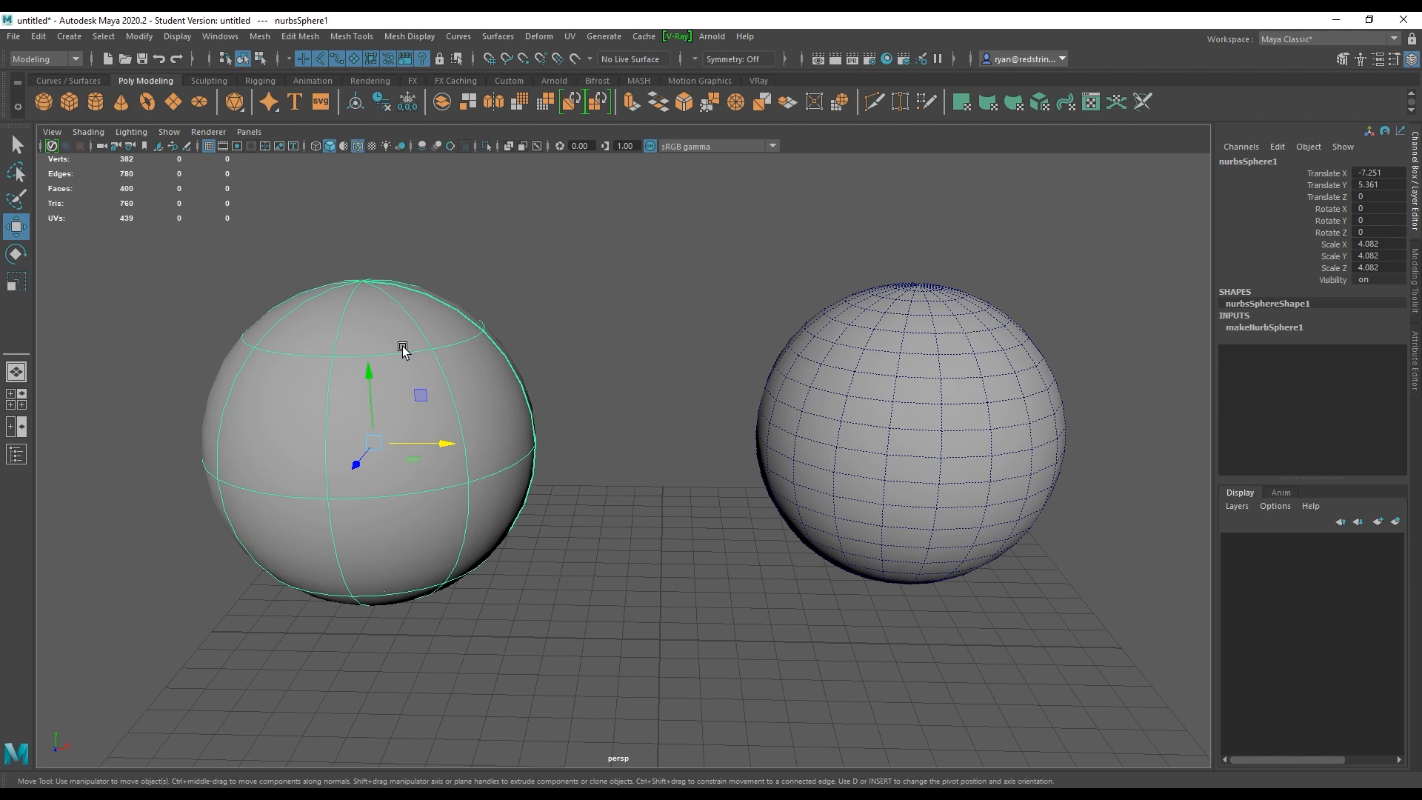
right_click(402, 348)
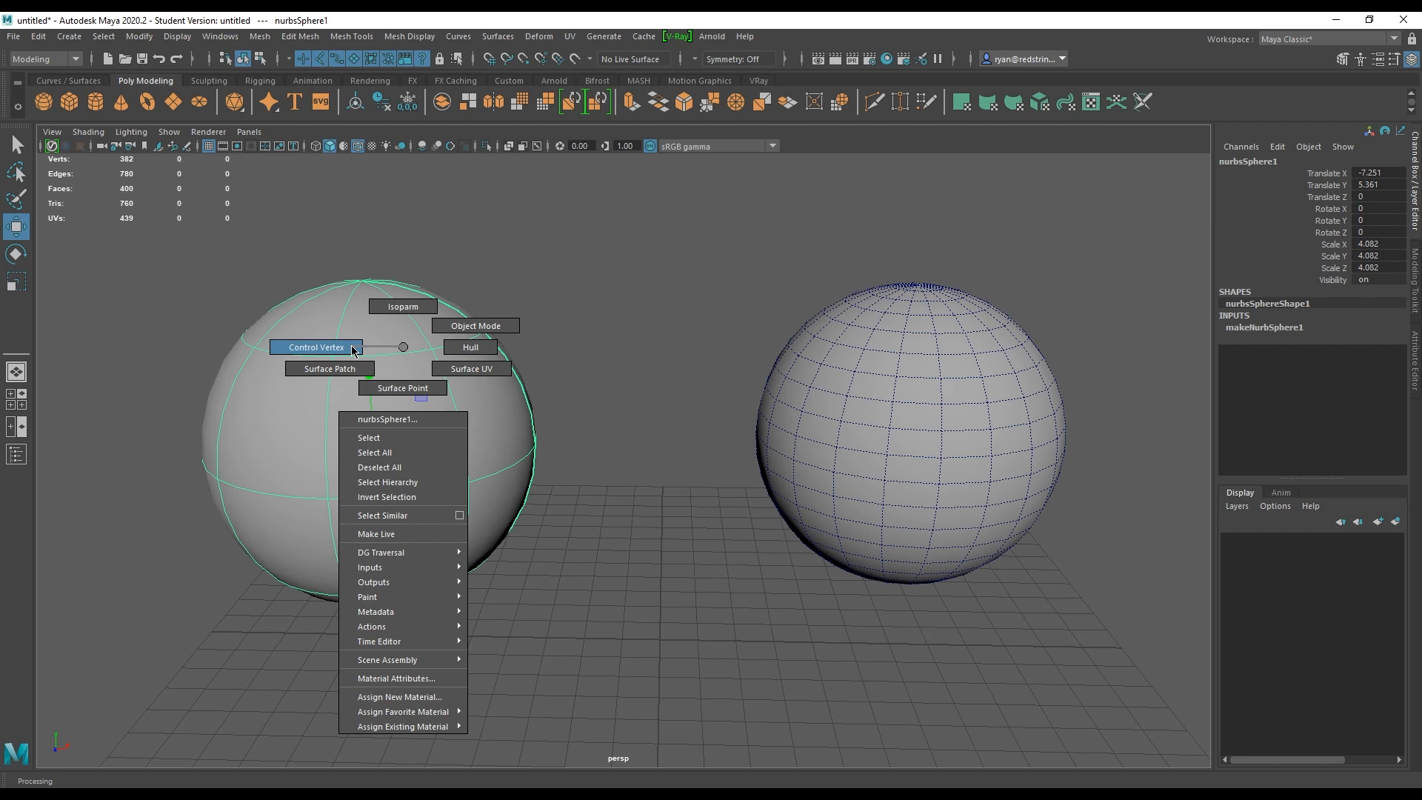
right_click_drag(353, 351, 348, 343)
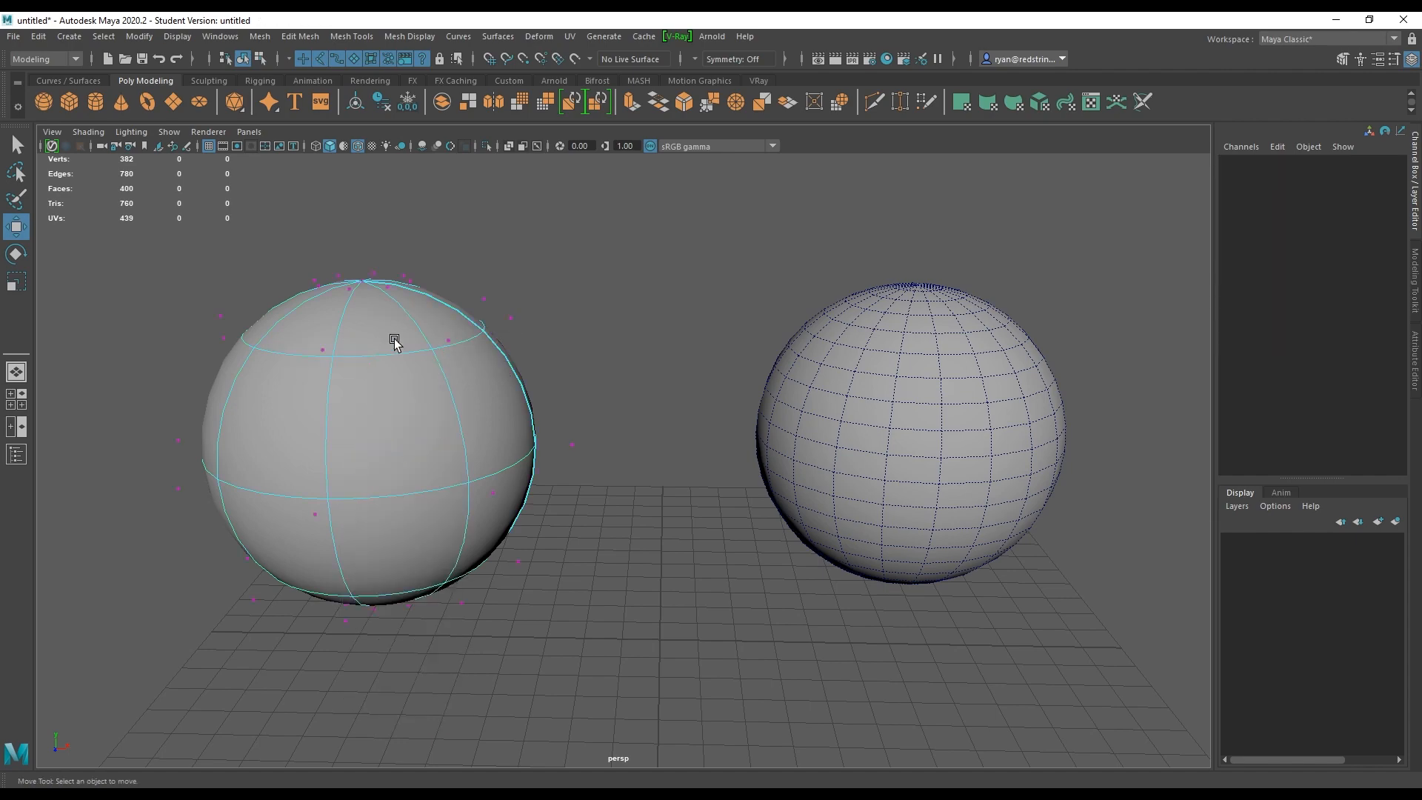
- Pull a control vertex on the NURBS sphere's outer equator outward, away from the polygon sphere, to form a bulge
left_click_drag(508, 348, 546, 359, "alt")
left_click_drag(333, 441, 486, 422, "alt")
left_click_drag(248, 422, 467, 453)
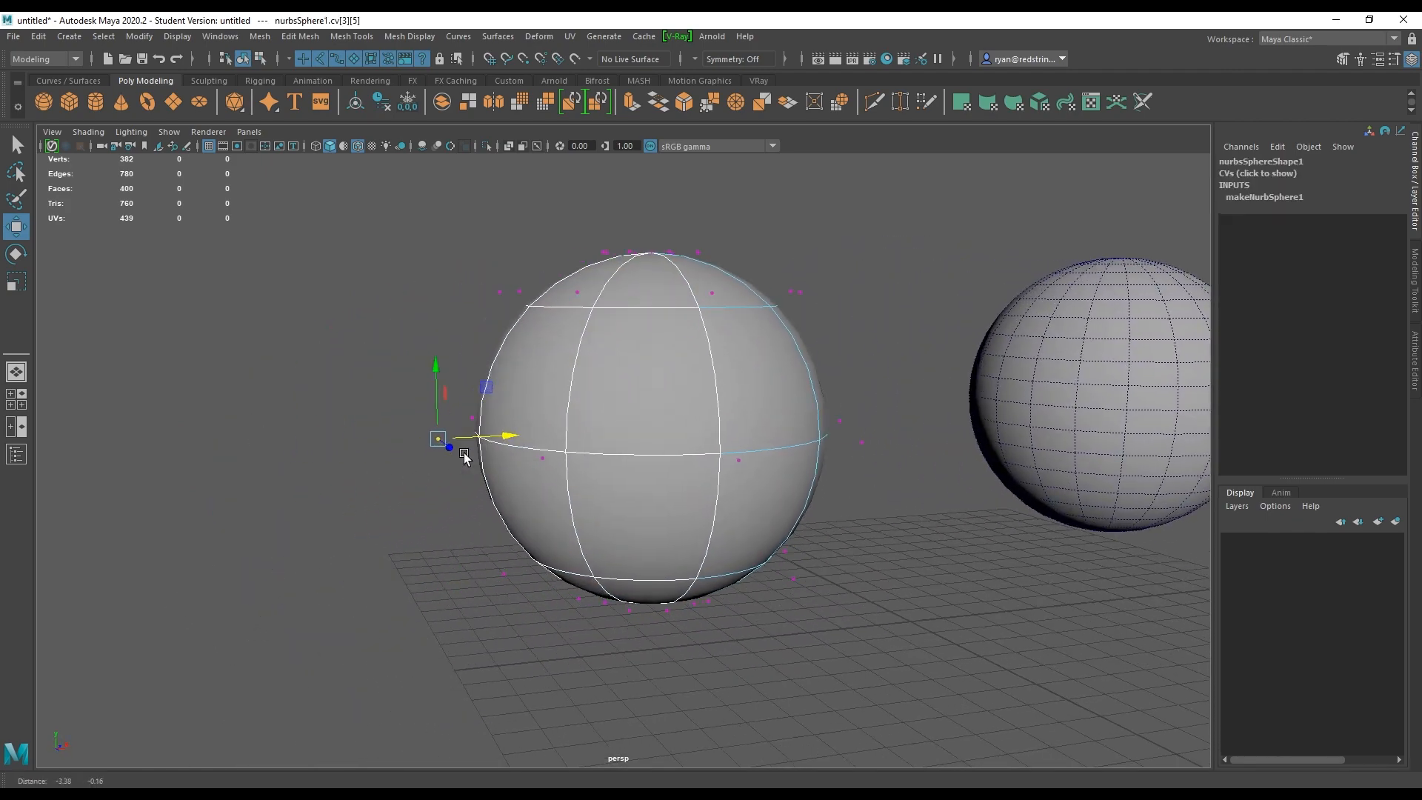
left_click_drag(622, 397, 368, 423, "alt")
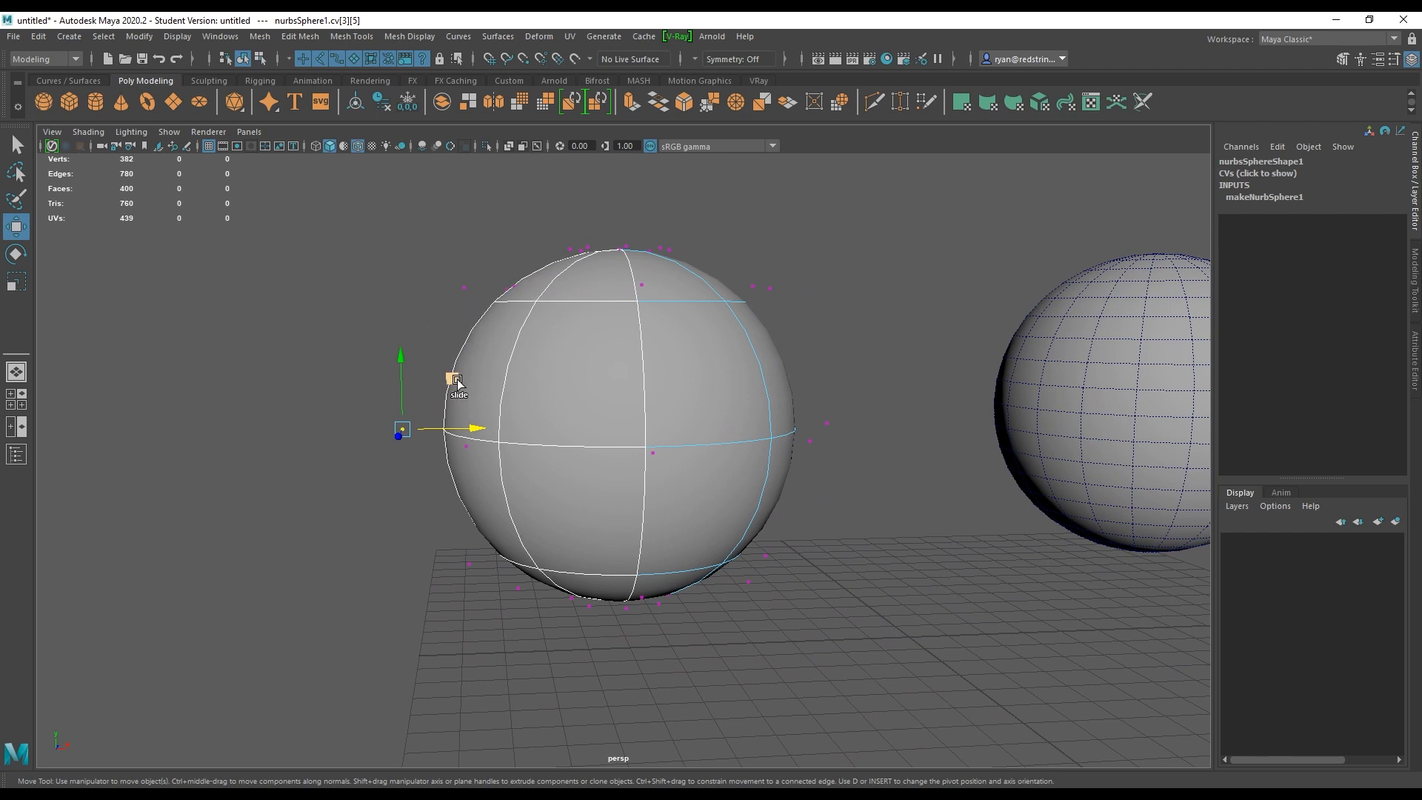
left_click_drag(451, 378, 269, 329)
scroll(386, 389, "down", 2)
left_click_drag(387, 389, 454, 365, "alt")
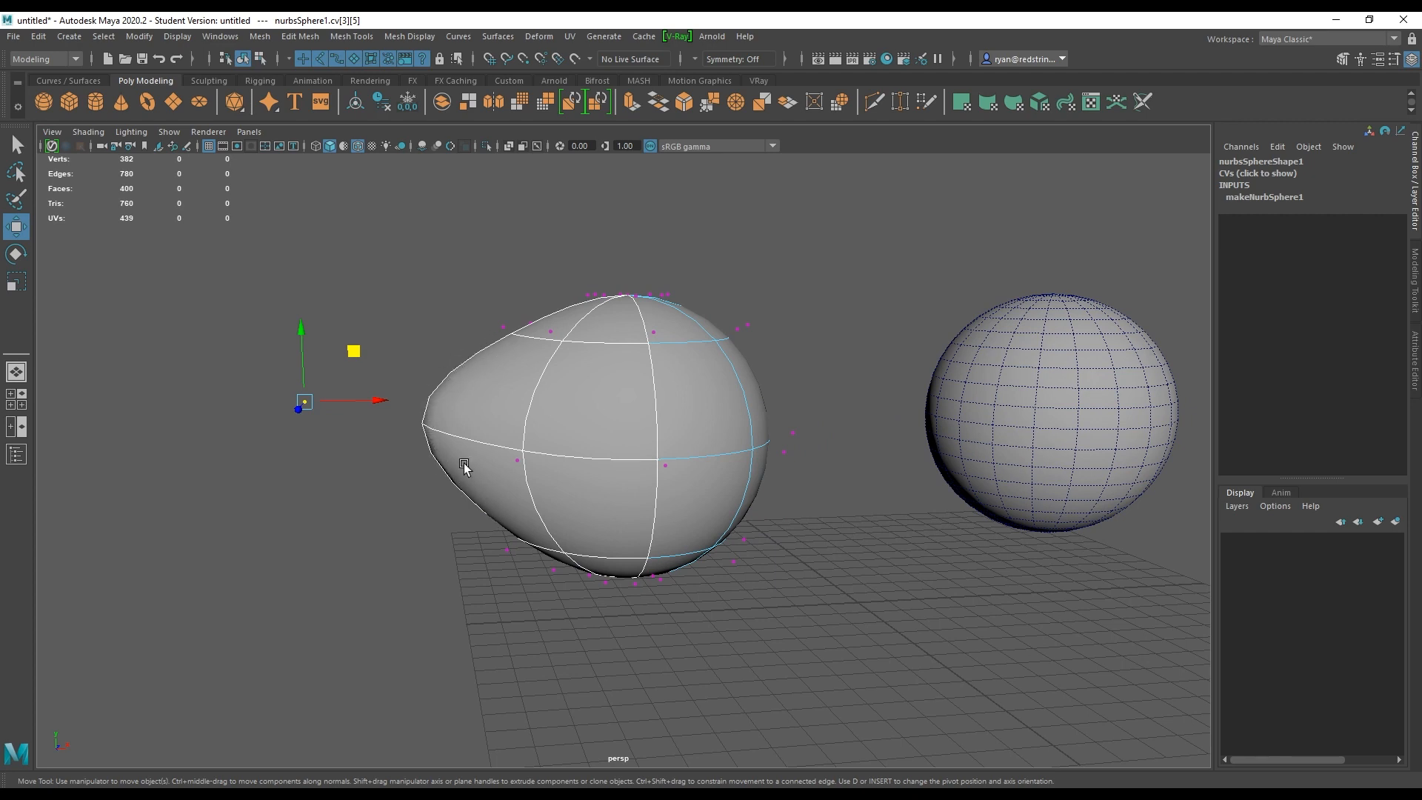
- Push the control vertex above the bulge into the surface, and pull the one below it up and outward toward the tip
left_click(503, 328)
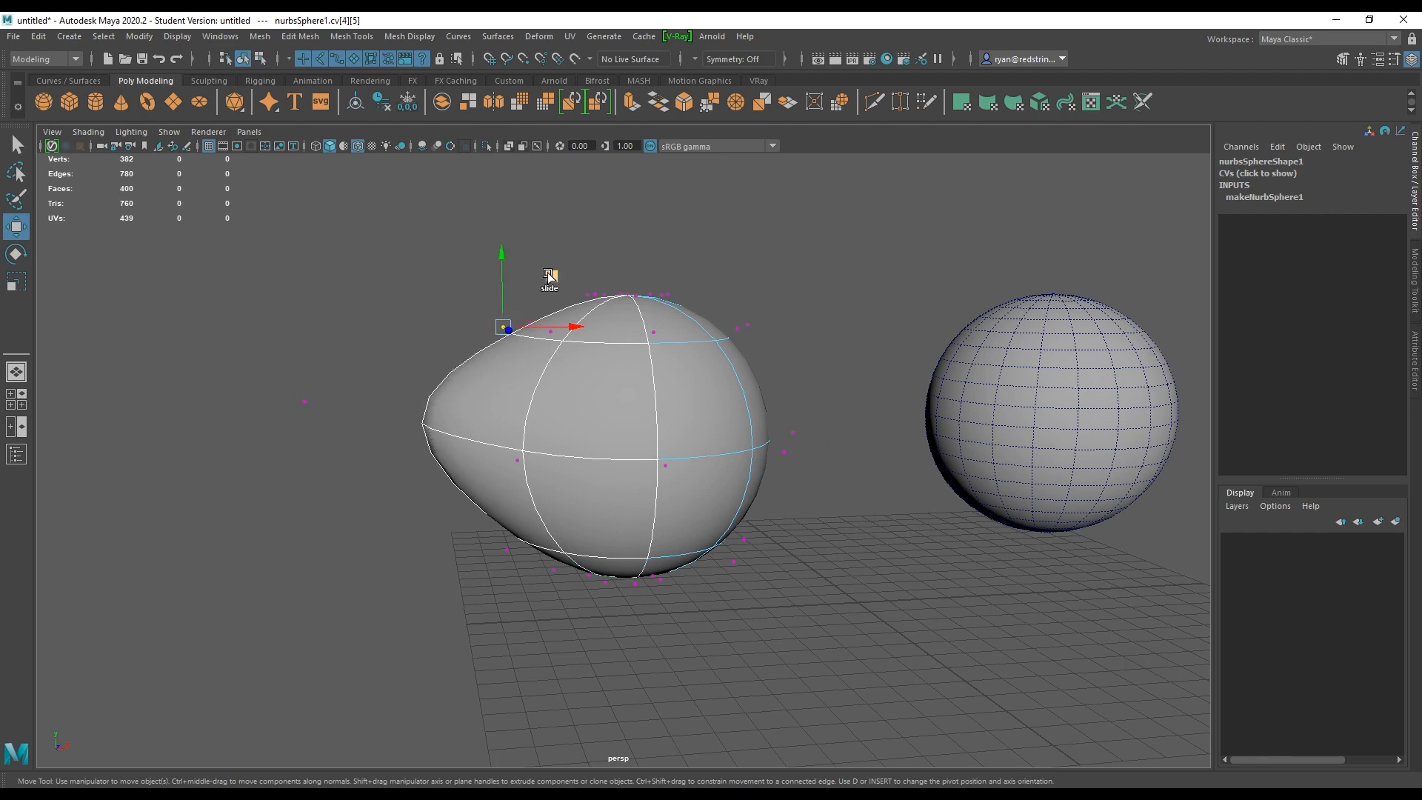
left_click_drag(555, 280, 602, 375)
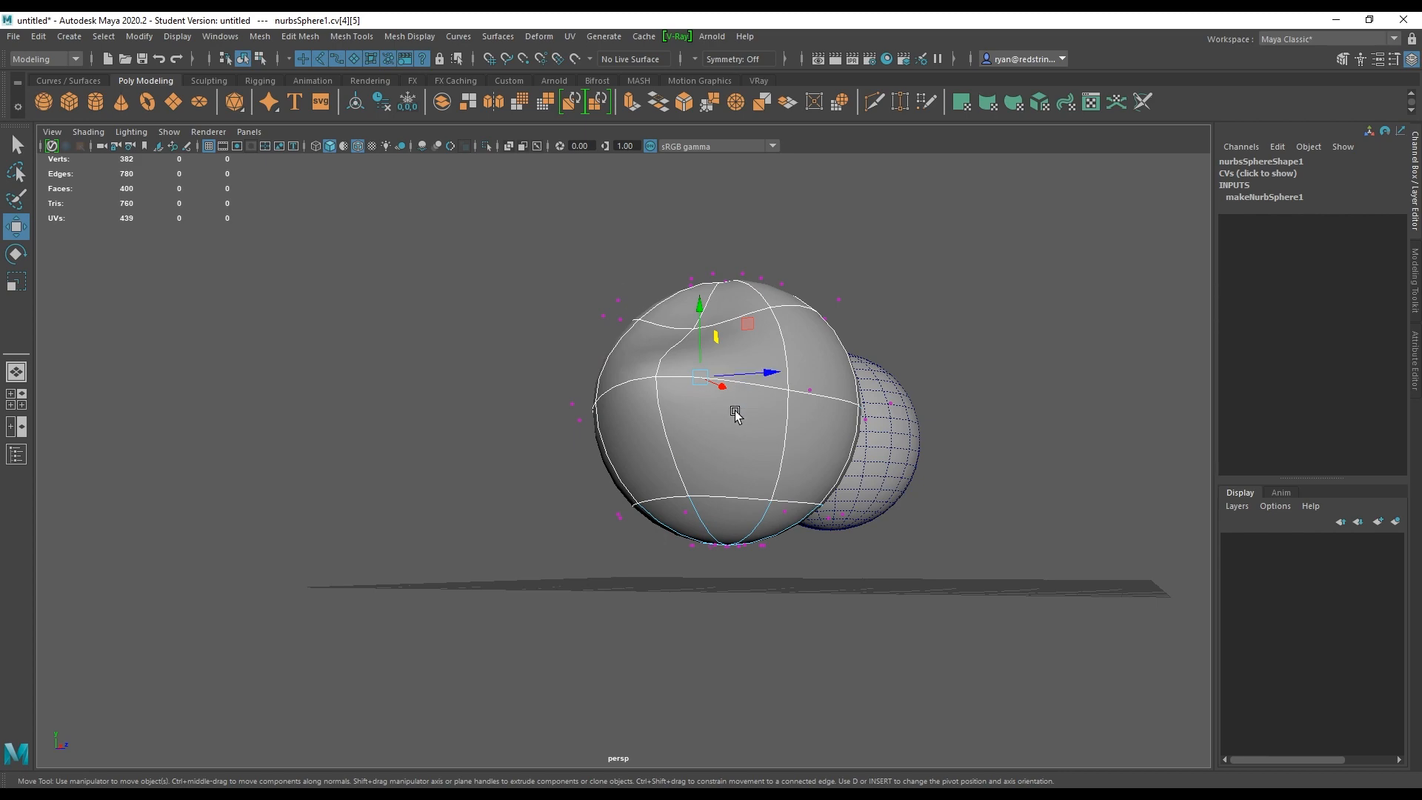
left_click_drag(711, 473, 504, 485, "alt")
left_click(497, 521)
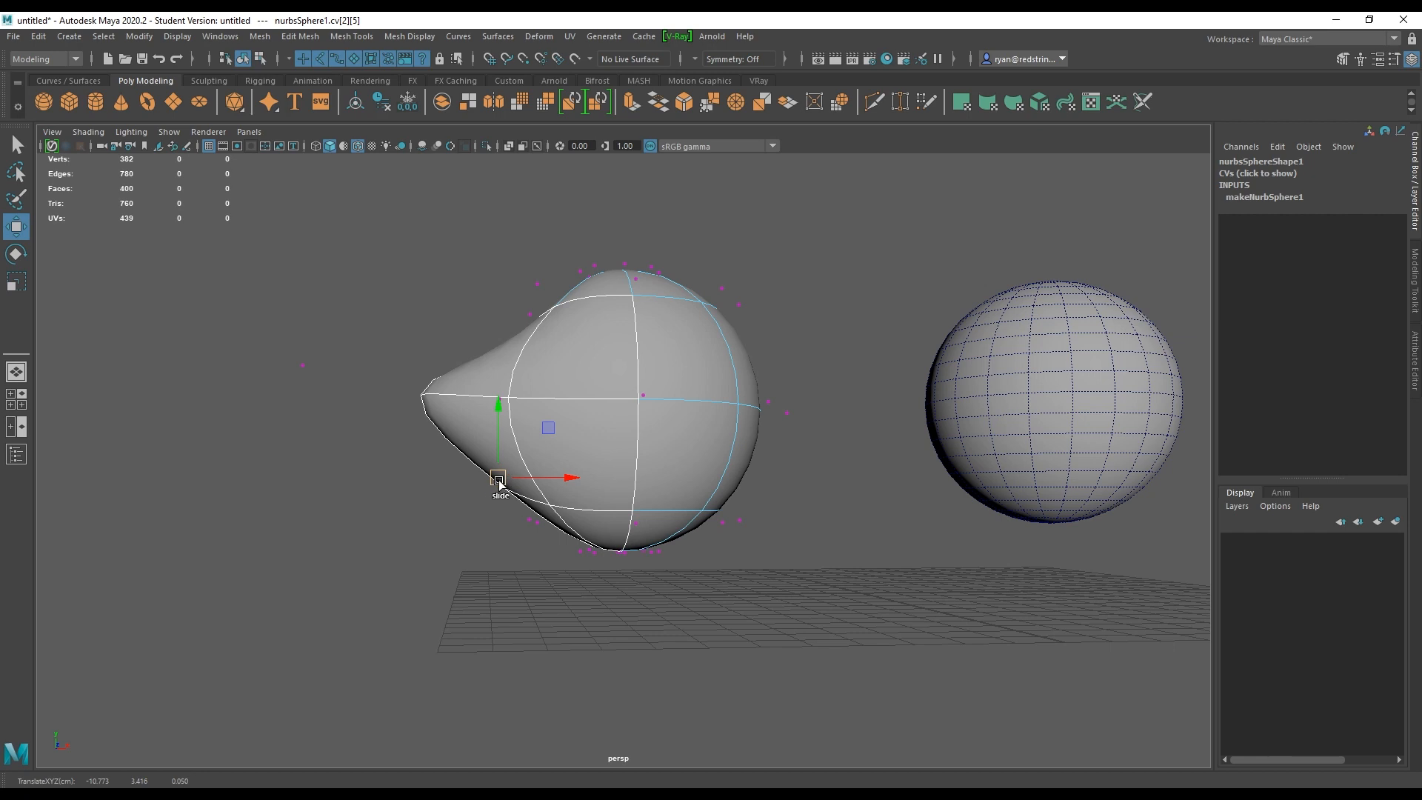
left_click_drag(499, 483, 404, 419)
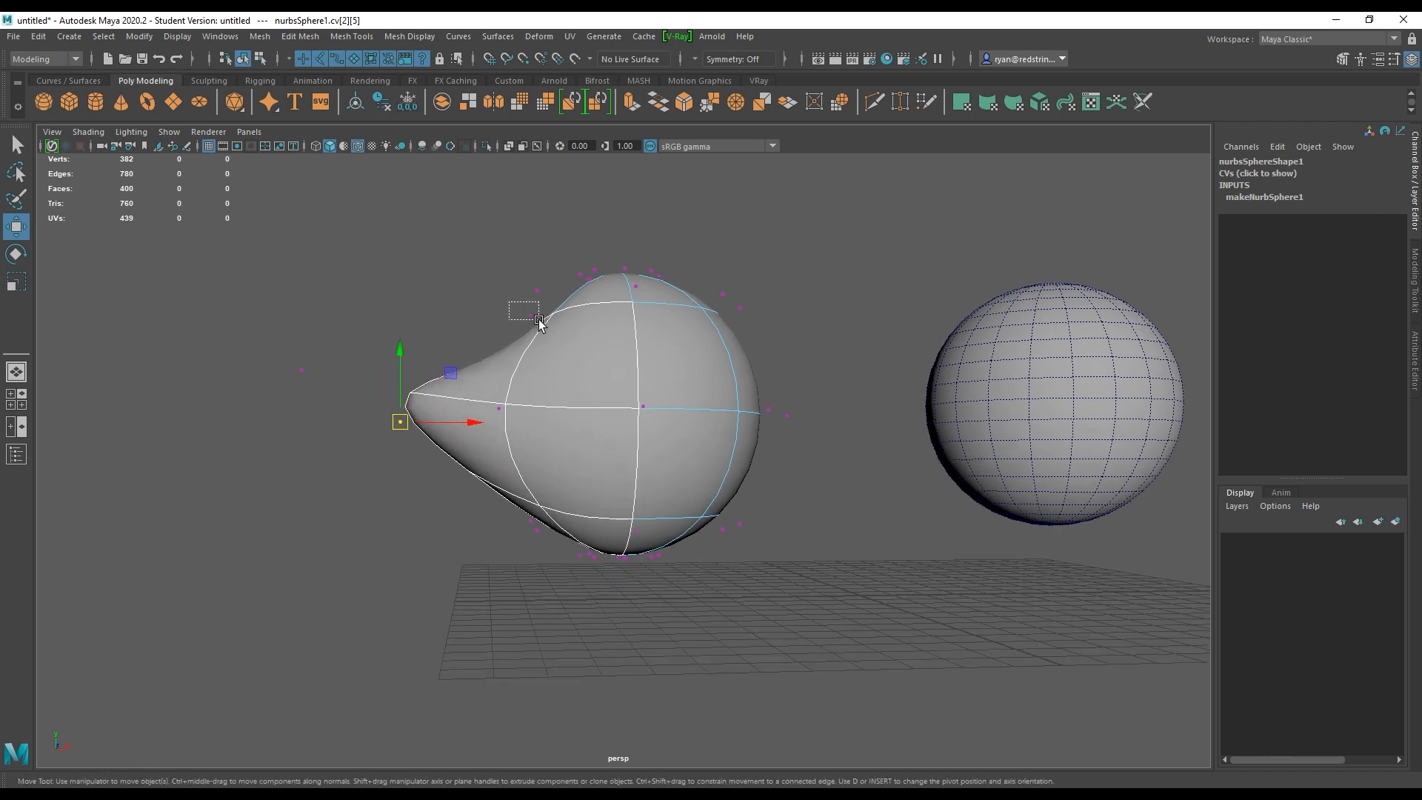
left_click(536, 317)
mouse_move(536, 318)
left_mouse_down()
mouse_move(399, 342)
mouse_move(446, 330)
mouse_move(506, 380)
mouse_move(584, 384)
mouse_move(575, 373)
mouse_move(591, 364)
mouse_move(546, 333)
left_mouse_up()
key("ctrl+z")
- Select the upper control vertex buried inside the NURBS surface and move it outward to just above the tip
right_click_drag(546, 334, 894, 512, "alt")
left_click_drag(229, 421, 289, 466)
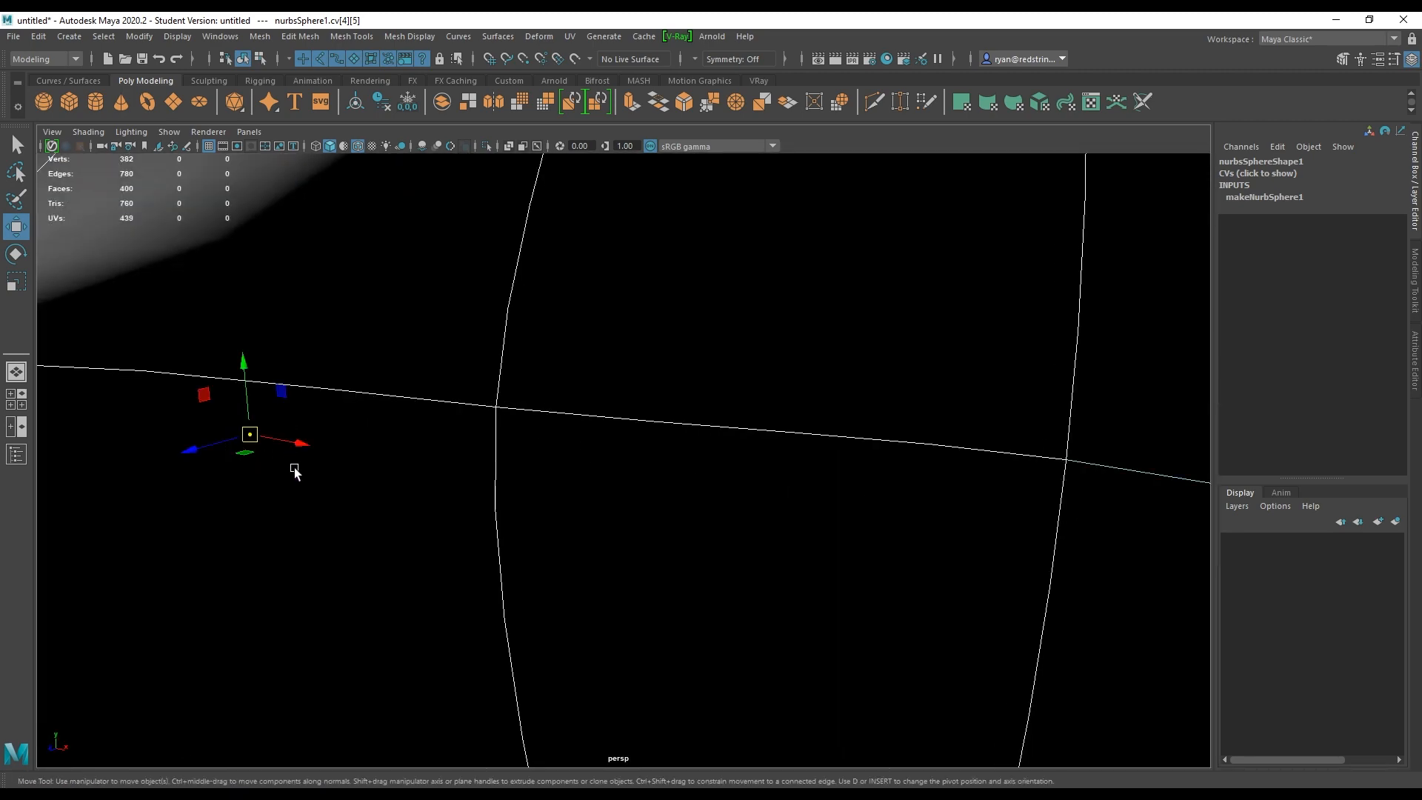
right_click_drag(538, 566, 203, 419, "alt")
left_click_drag(337, 453, 500, 485, "alt")
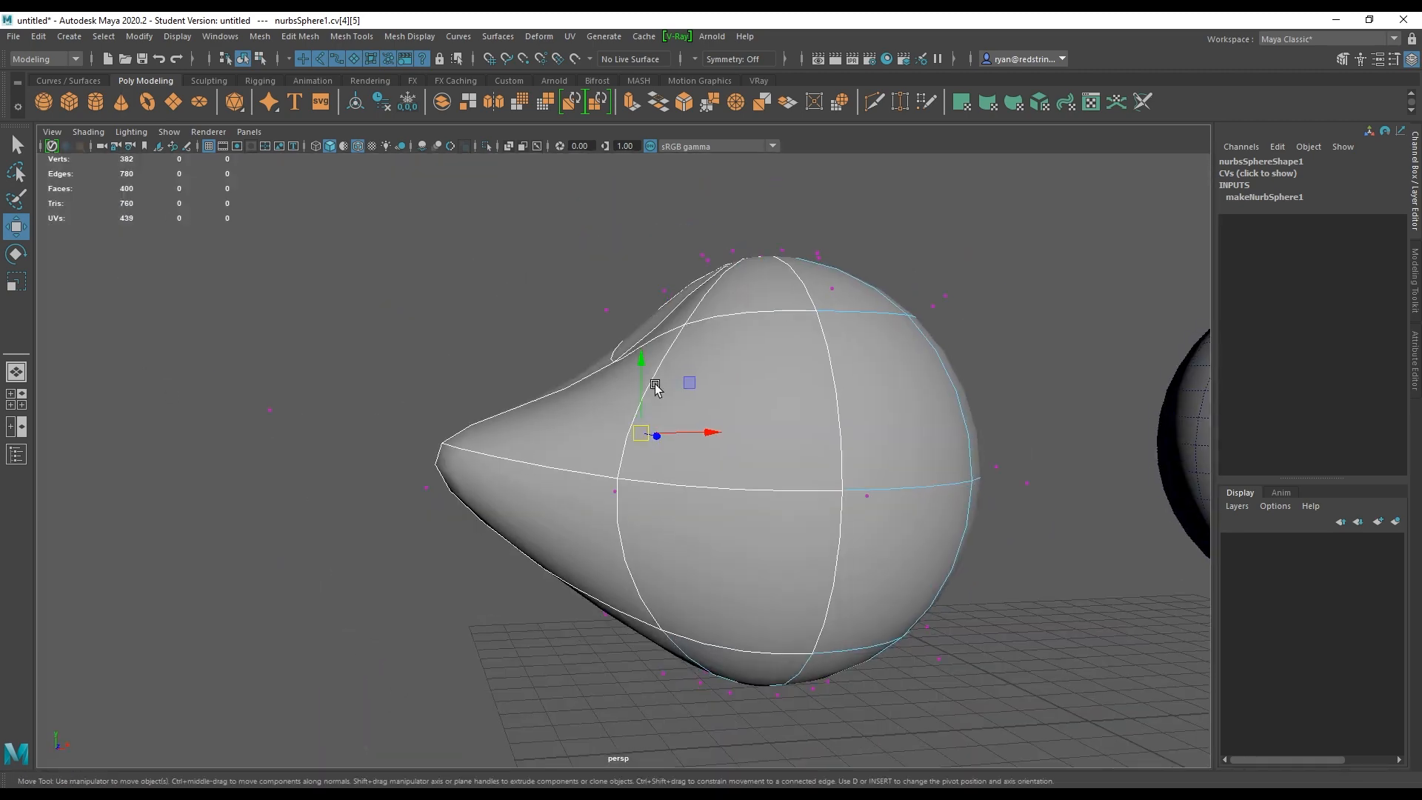
left_click_drag(688, 382, 461, 361)
- Fine-tune the outermost, lower and upper control vertices at the bulge's tip, bringing the upper and lower ones closer together
left_click_drag(251, 381, 289, 454)
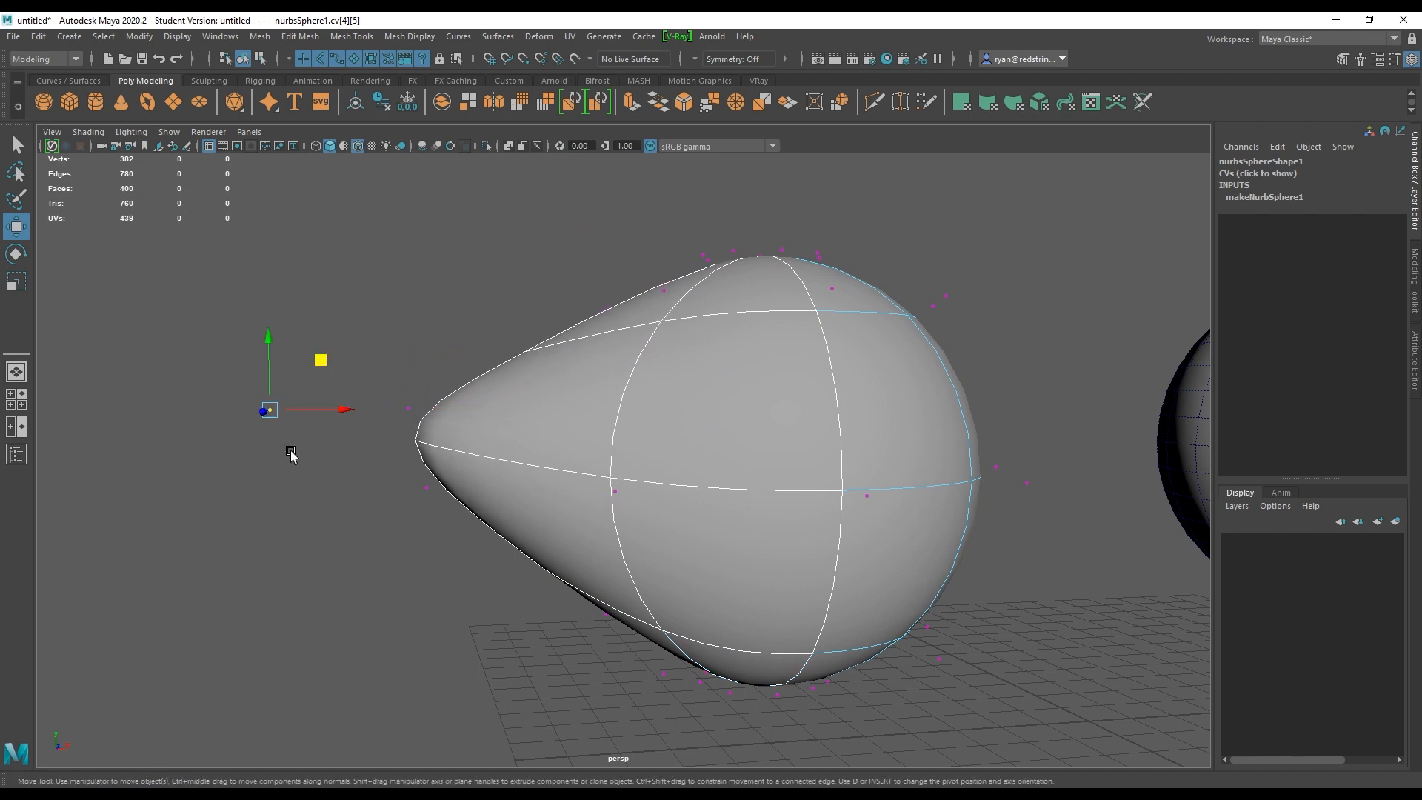
mouse_move(317, 368)
left_mouse_down()
mouse_move(384, 400)
mouse_move(340, 374)
left_mouse_up()
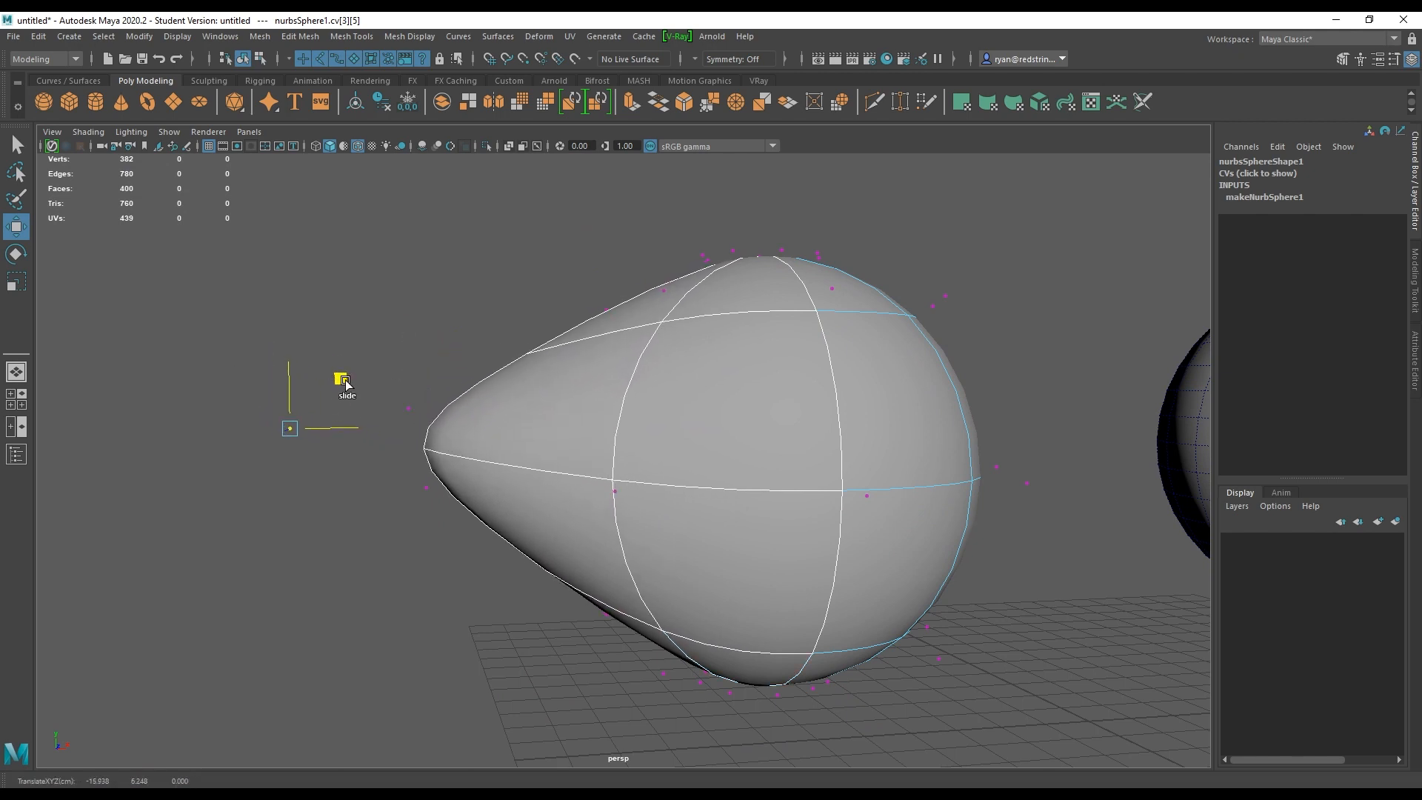
left_click_drag(415, 471, 429, 500)
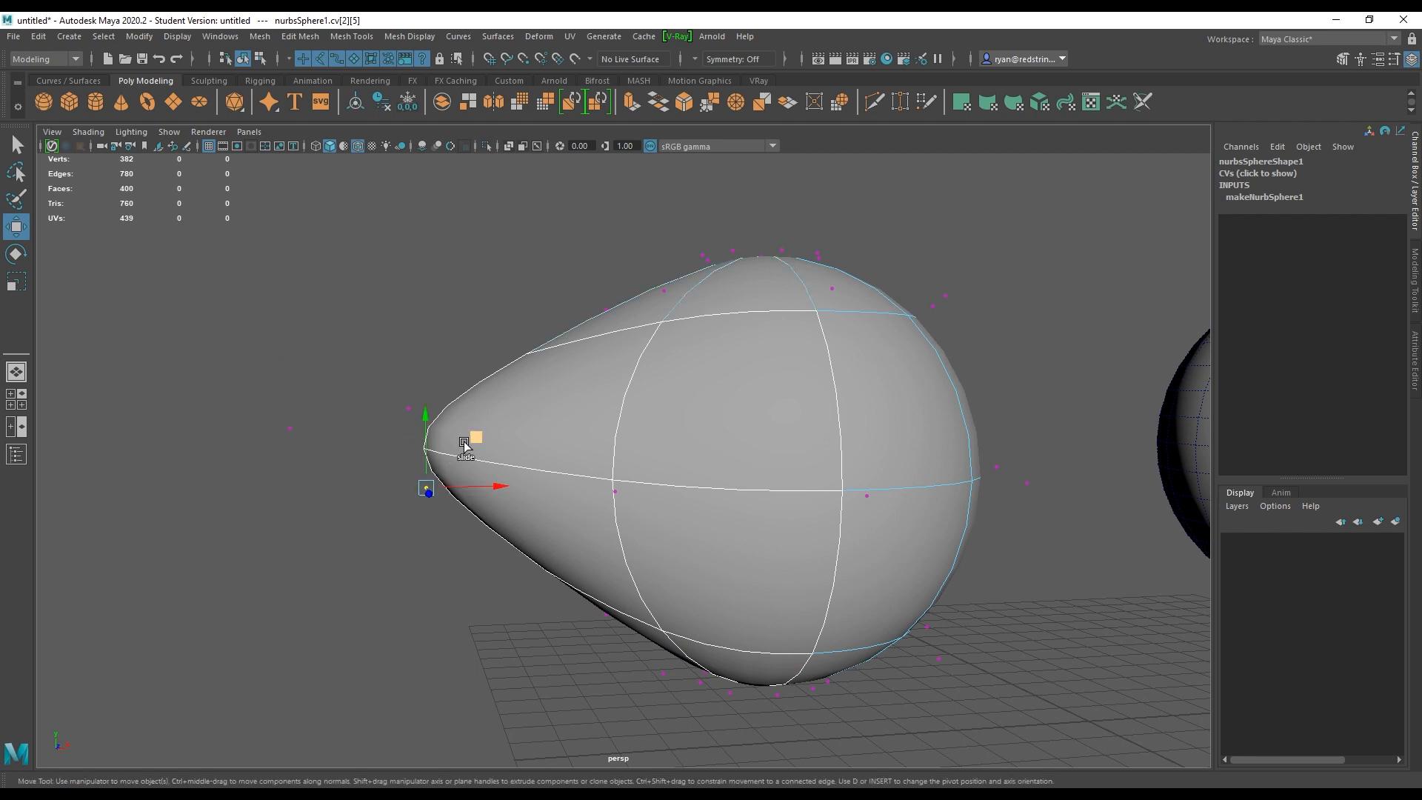
left_click_drag(475, 437, 456, 419)
left_click_drag(384, 382, 428, 429)
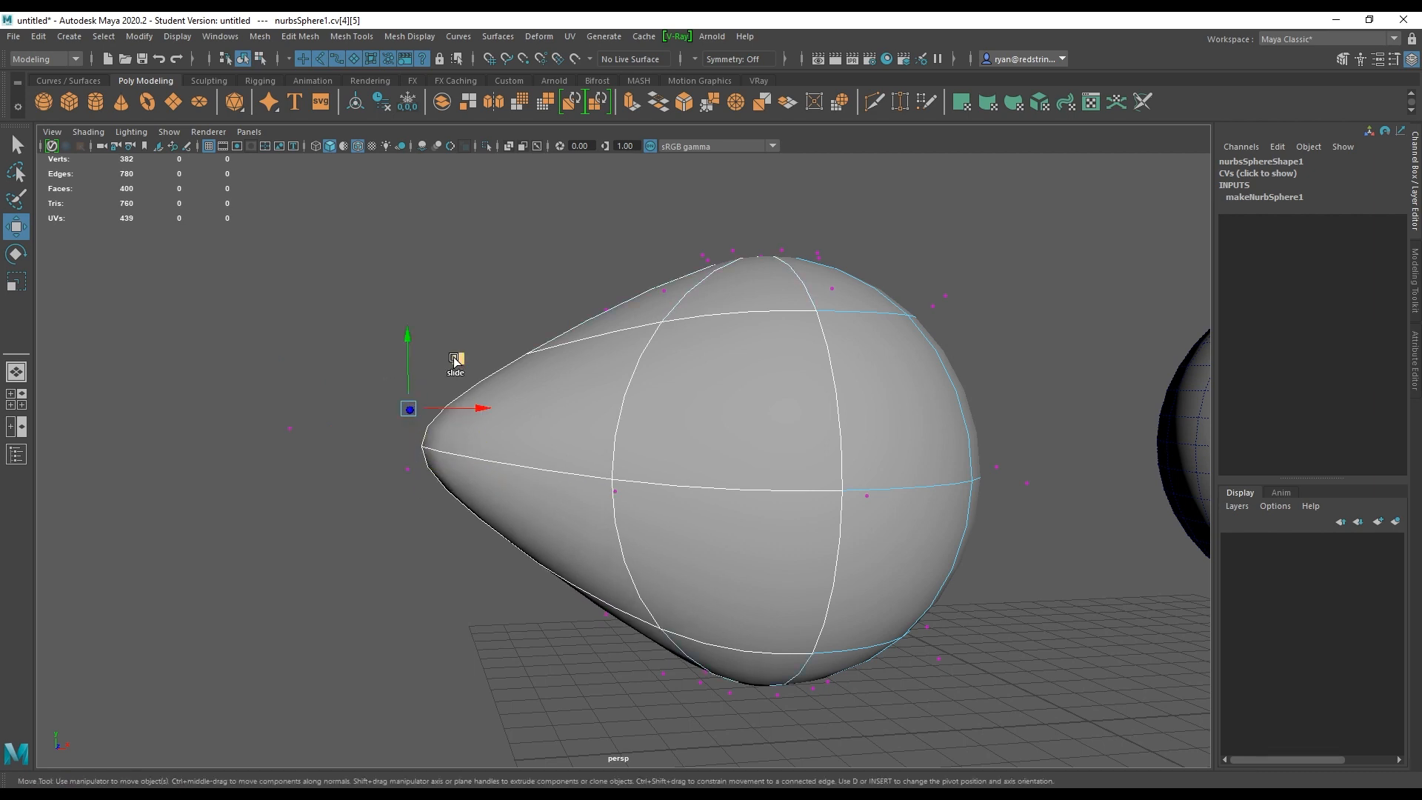
left_click_drag(455, 359, 454, 381)
left_click_drag(273, 405, 316, 455)
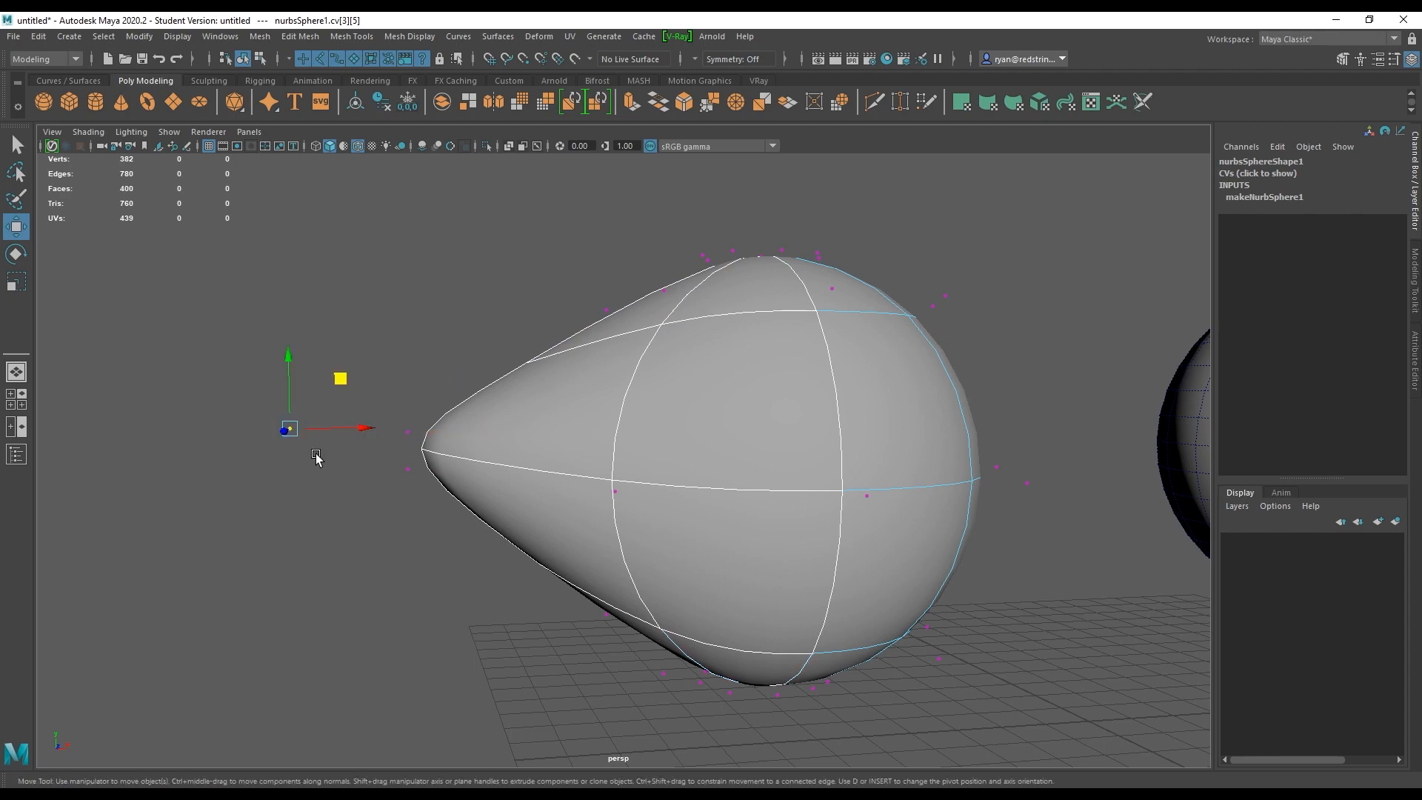
left_click_drag(340, 379, 321, 396)
- Return the reshaped NURBS sphere to object mode and clear the selection
left_click_drag(424, 468, 480, 471, "alt")
right_click_drag(632, 375, 683, 356)
left_click(530, 311)
right_click_drag(835, 501, 607, 372, "alt")
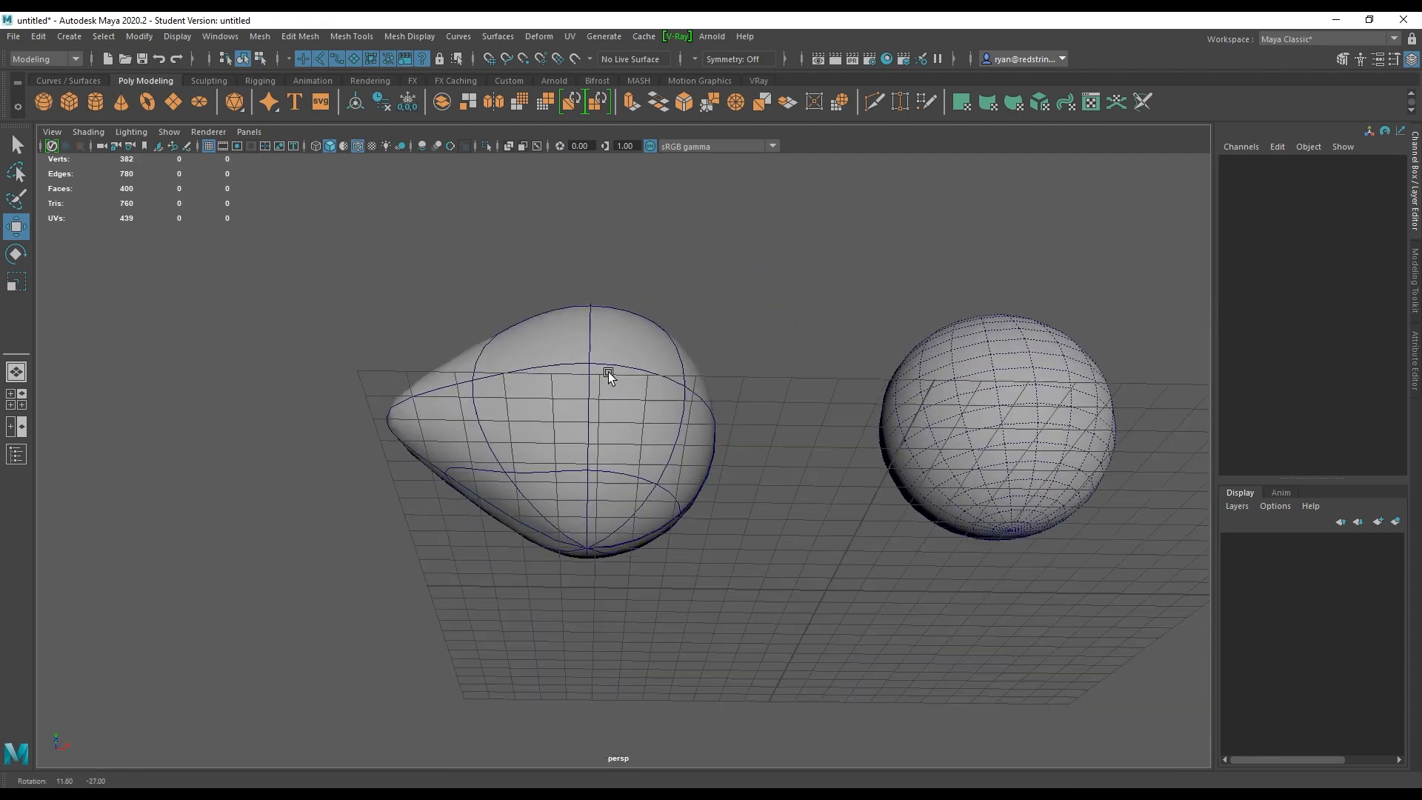
left_click_drag(607, 371, 619, 448, "alt")
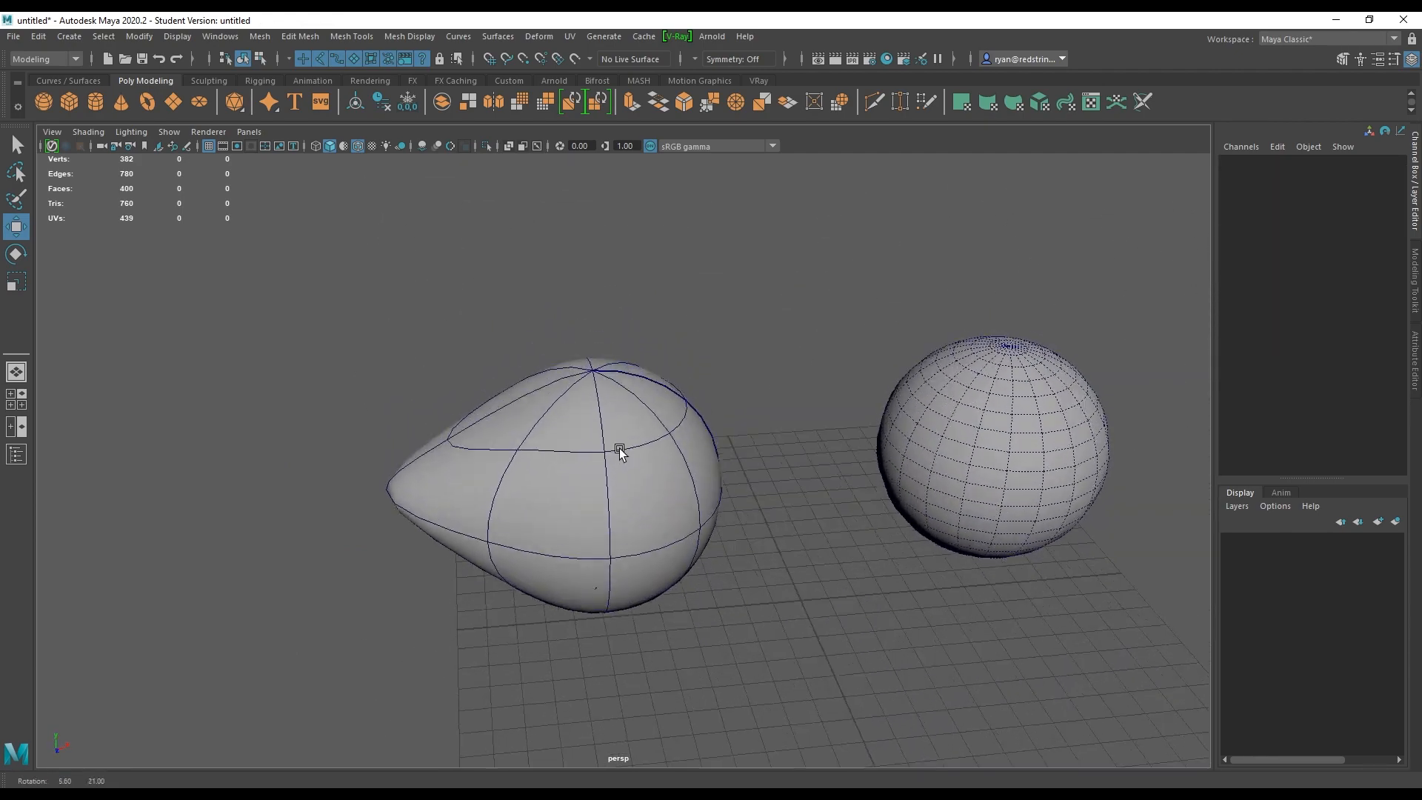
- Select the reshaped NURBS sphere and switch it to hull component mode
left_click(540, 382)
right_click(543, 386)
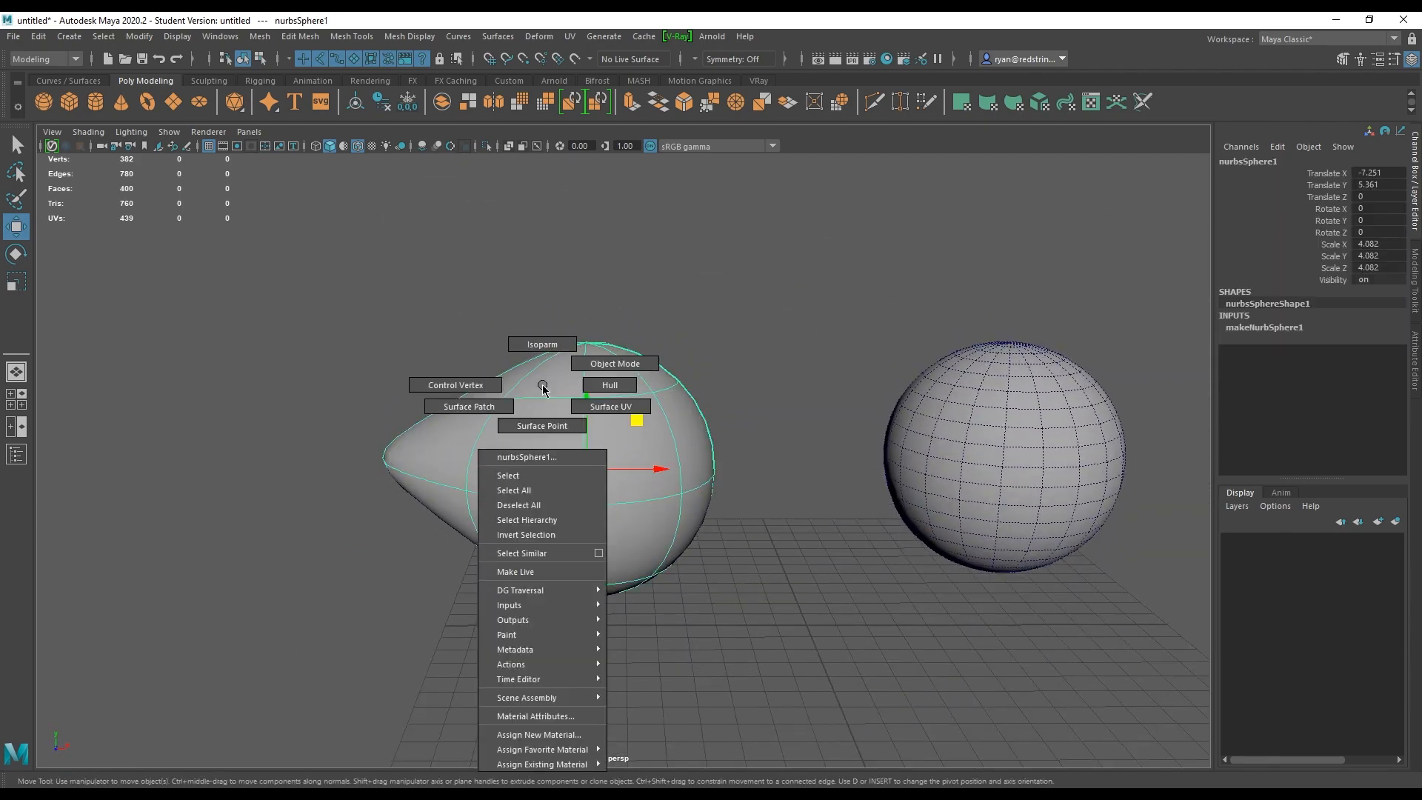
right_click_drag(543, 386, 633, 401)
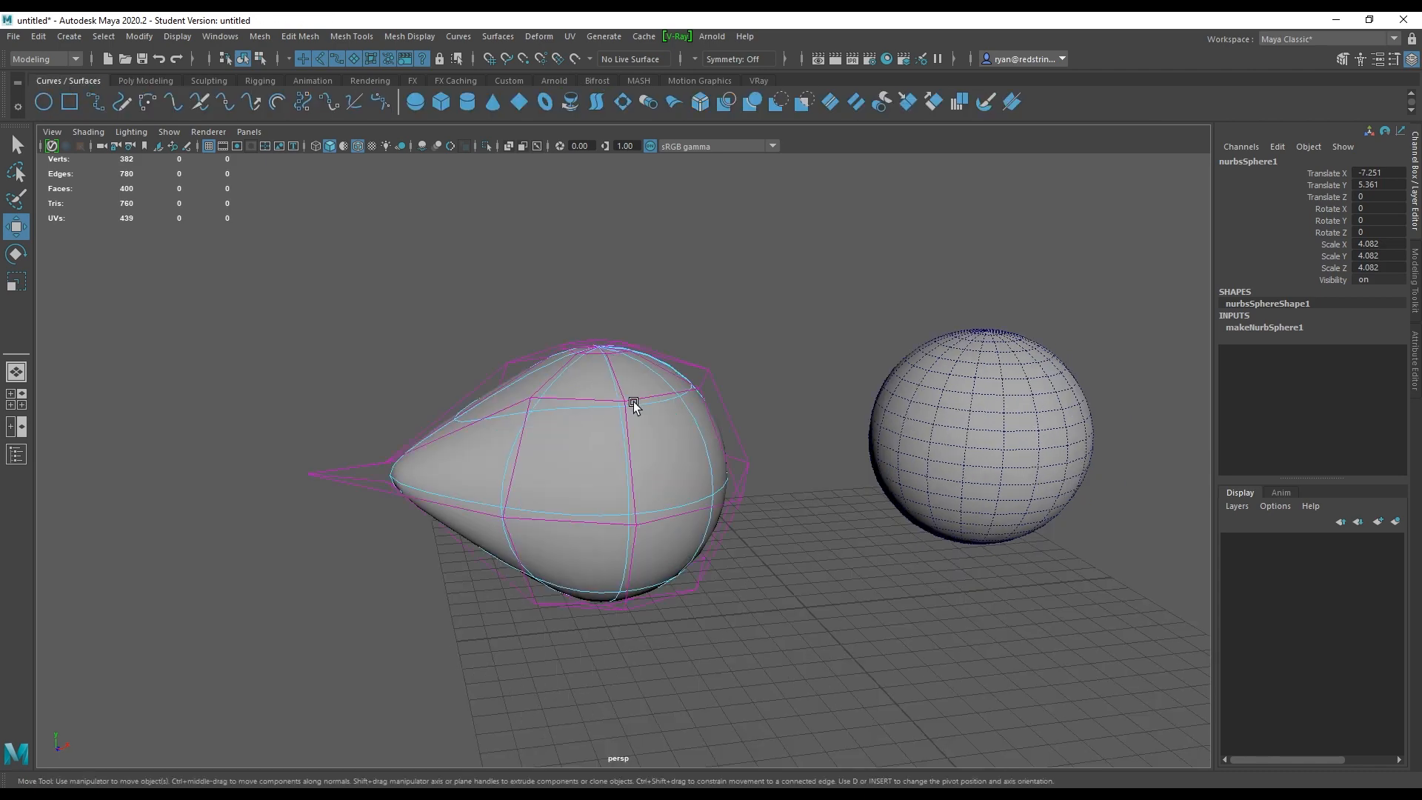
mouse_move(526, 476)
left_mouse_down("alt")
mouse_move(613, 454)
mouse_move(548, 460)
left_mouse_up("alt")
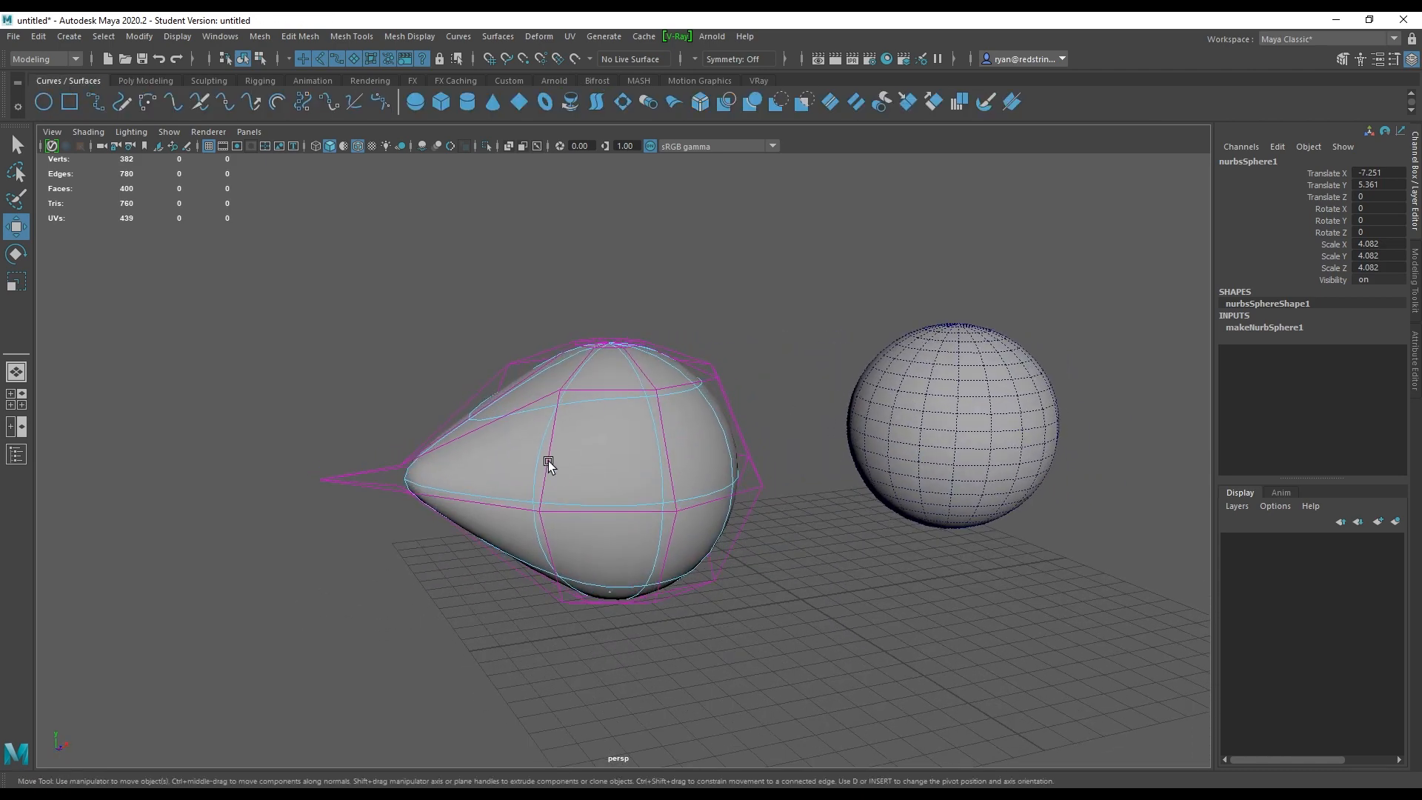
- Select several hull rows at the upper part of the NURBS sphere, try moving them up and outward, and undo it
left_click(505, 366)
left_click_drag(481, 343, 516, 377)
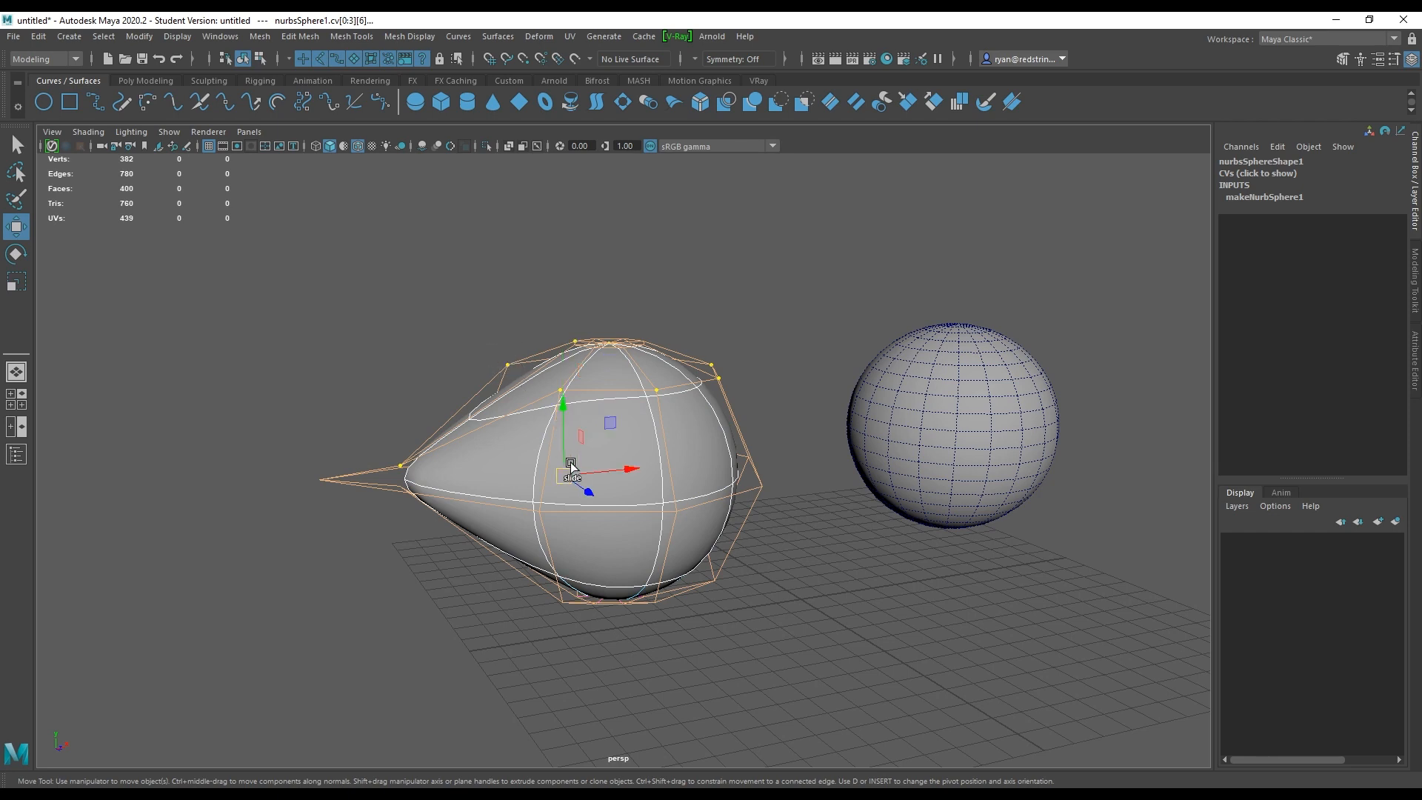
left_click_drag(564, 475, 458, 415)
key("ctrl+z")
- Select the upper horizontal hull ring of the NURBS sphere, try raising it above the pole, and undo the move
left_click(389, 436)
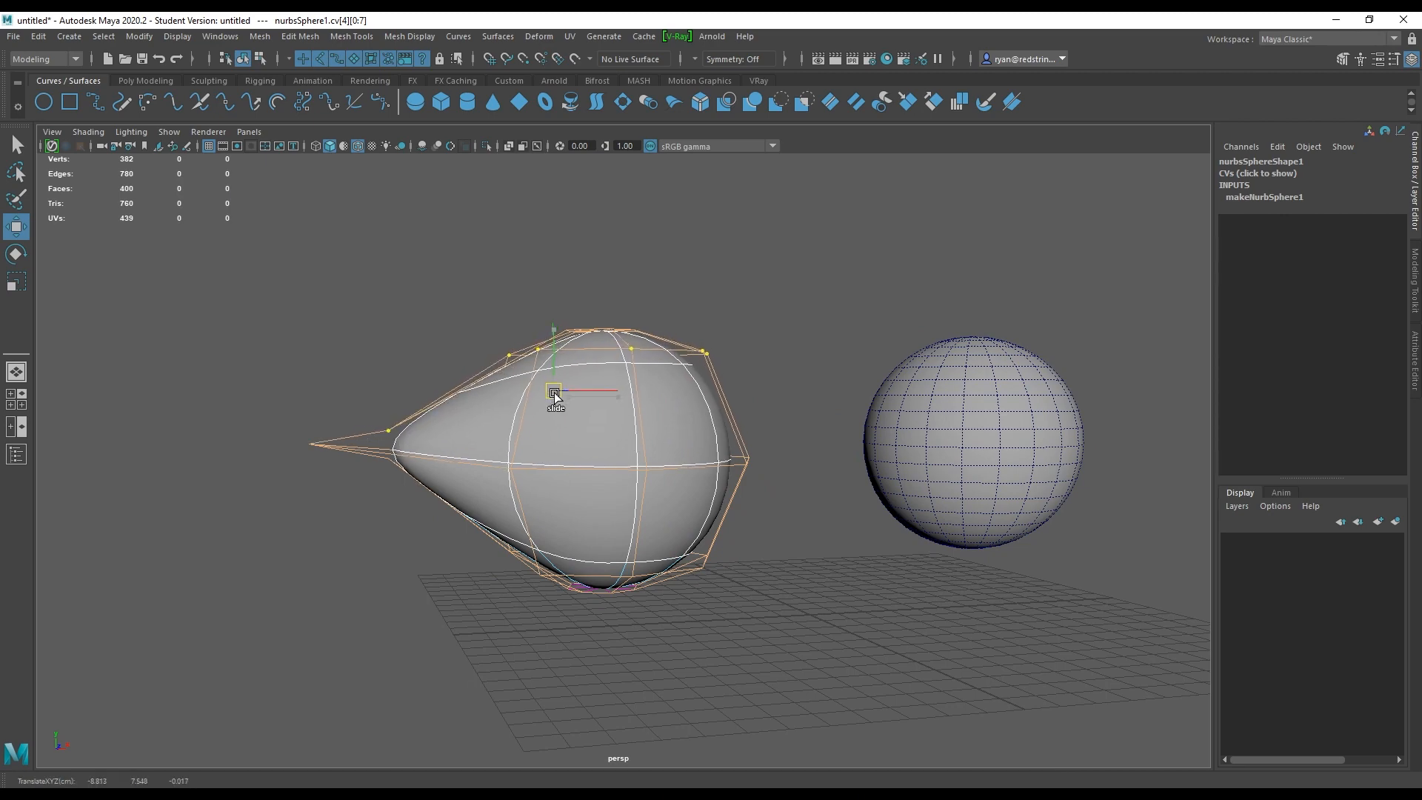
left_click_drag(552, 403, 482, 441, "alt")
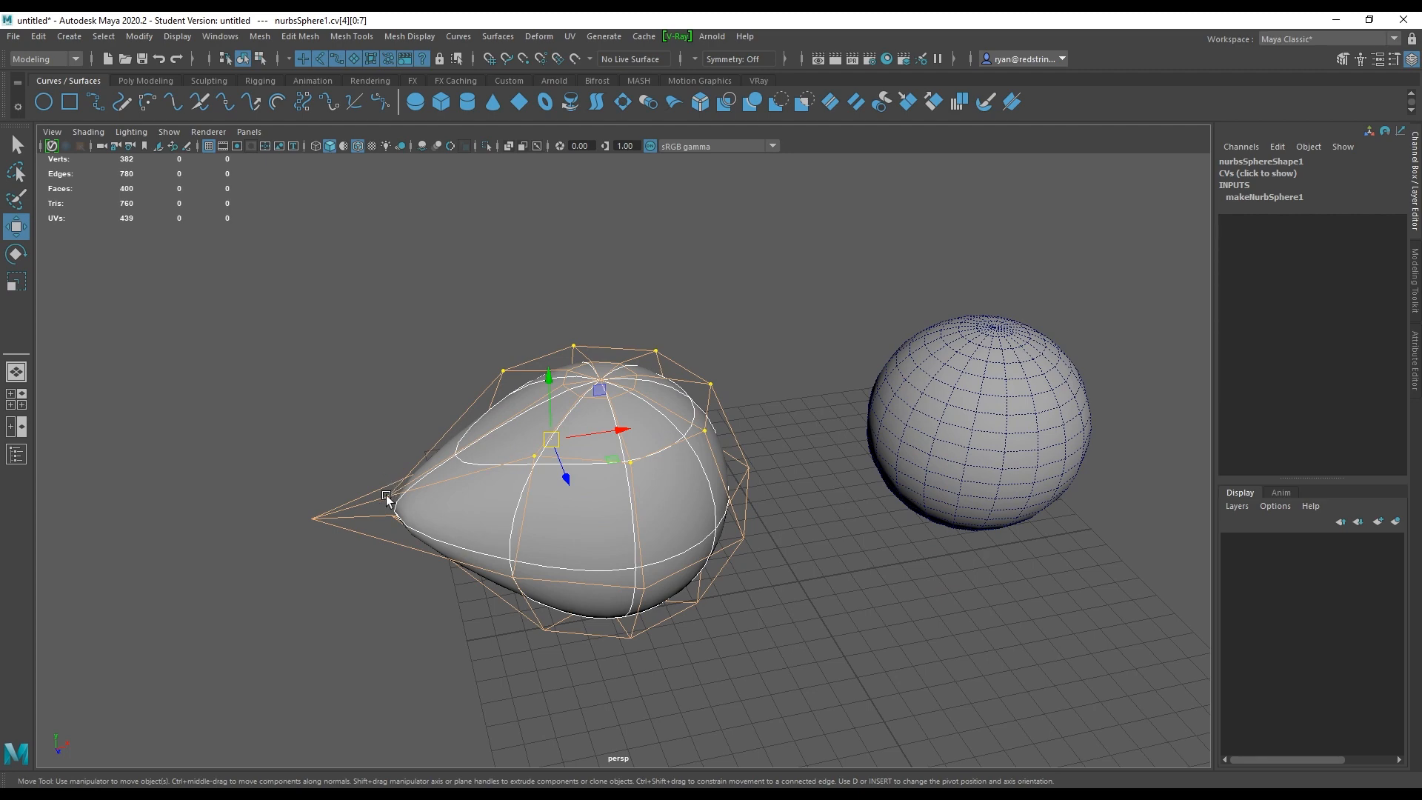
left_click_drag(550, 439, 552, 333)
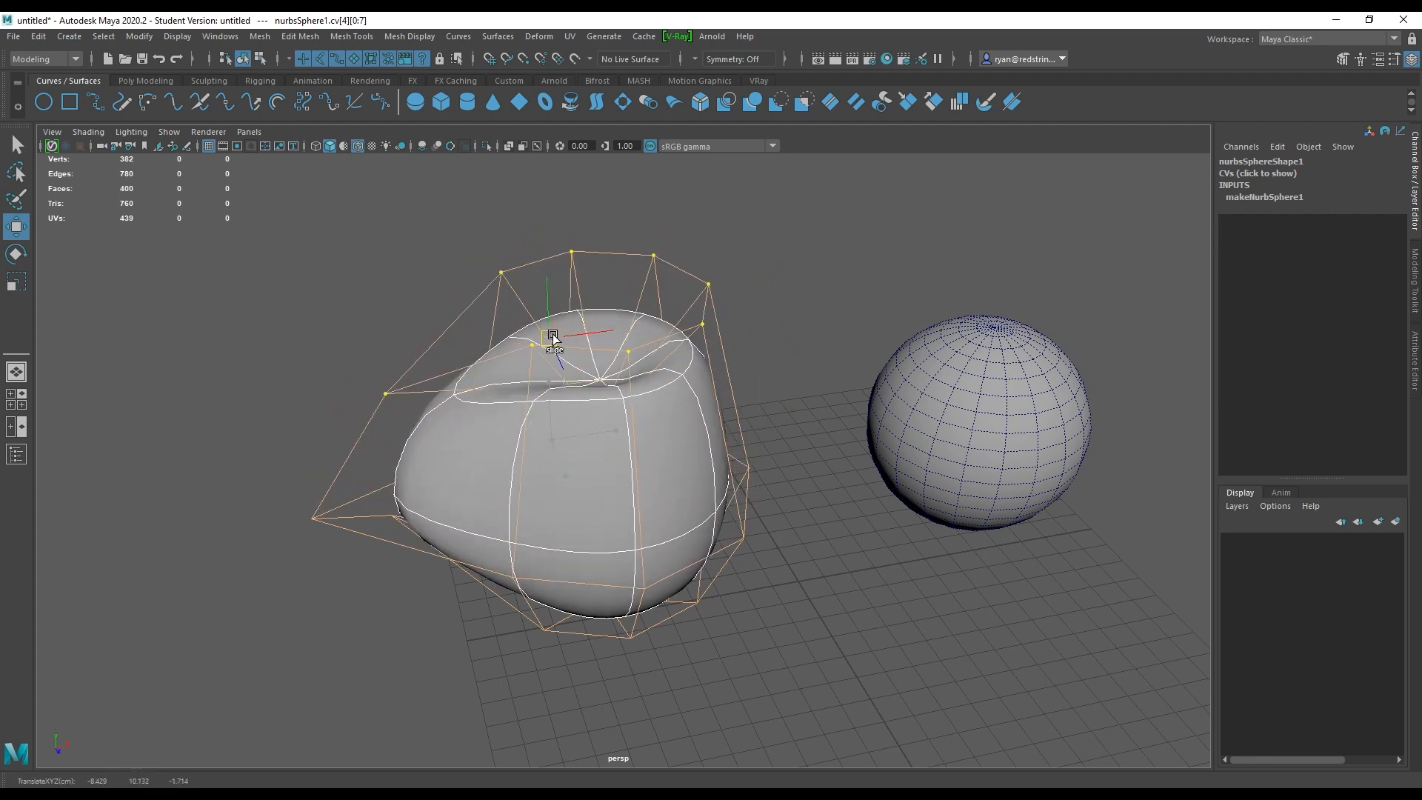
key("ctrl+z")
- Select the hulls meeting at the pointed tip, try moving them, undo it, and examine the hull layout from several sides
left_click_drag(300, 509, 342, 503)
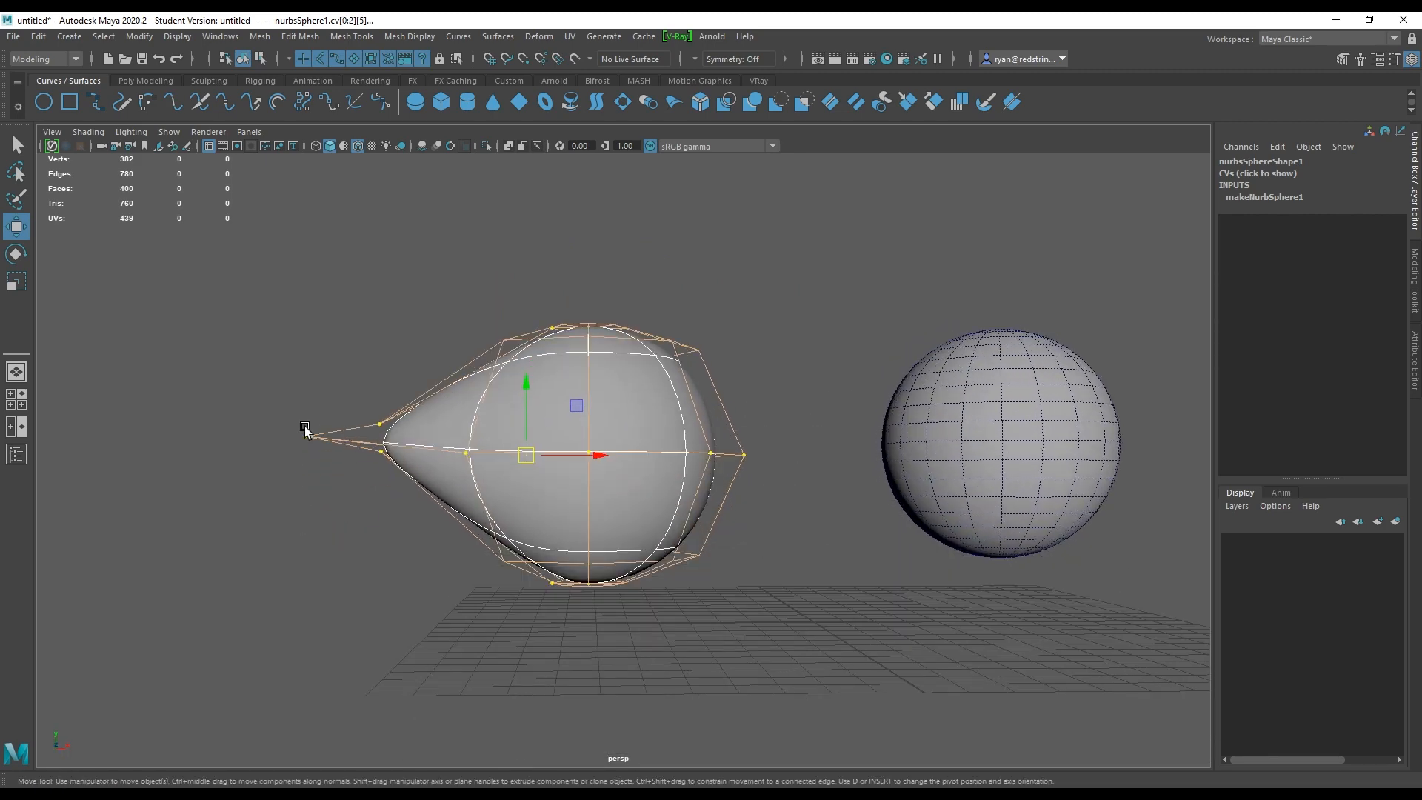
left_click_drag(345, 451, 393, 491, "alt")
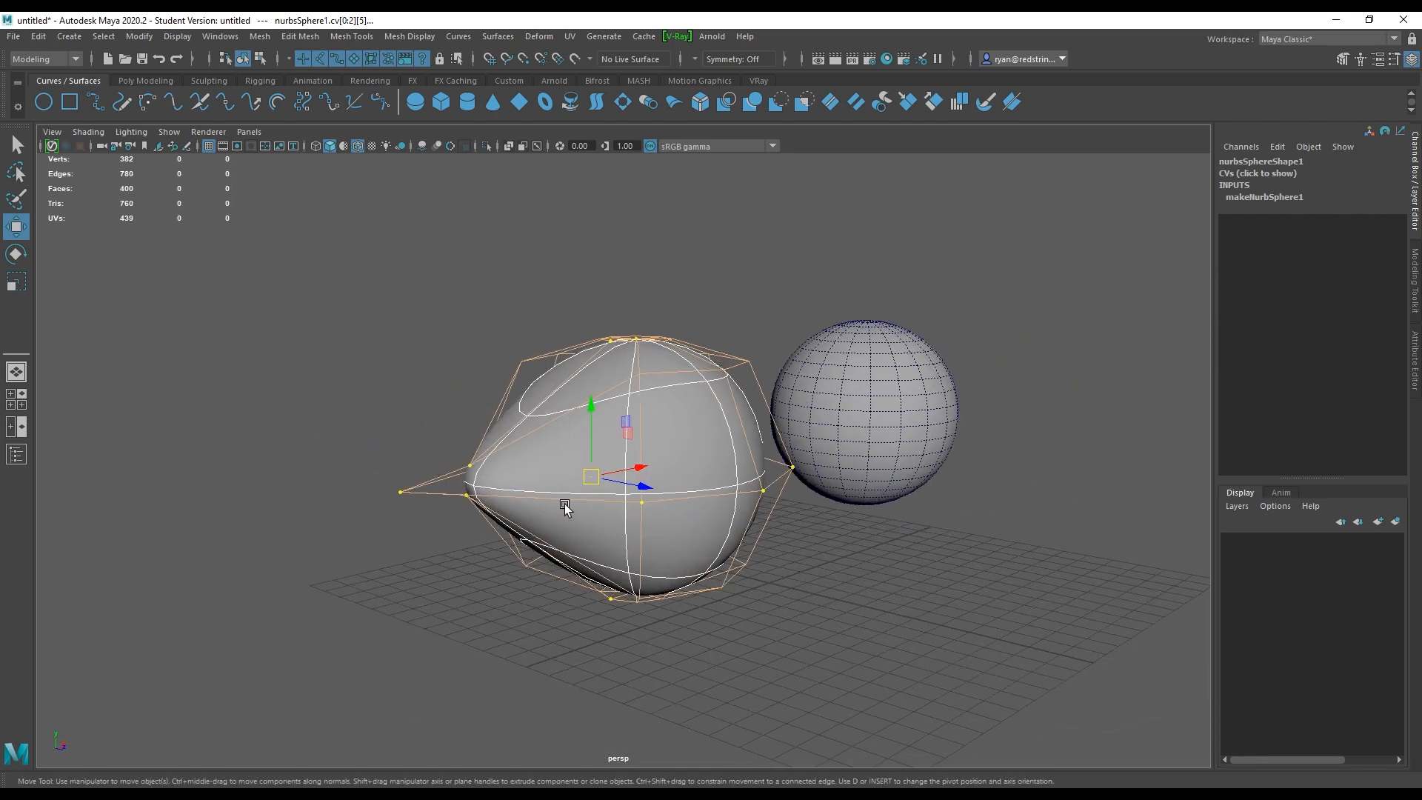
left_click_drag(605, 474, 555, 480)
mouse_move(583, 422)
left_mouse_down()
mouse_move(548, 410)
mouse_move(552, 474)
mouse_move(592, 404)
mouse_move(568, 400)
left_mouse_up()
key("ctrl+z")
left_click_drag(285, 456, 363, 492, "alt")
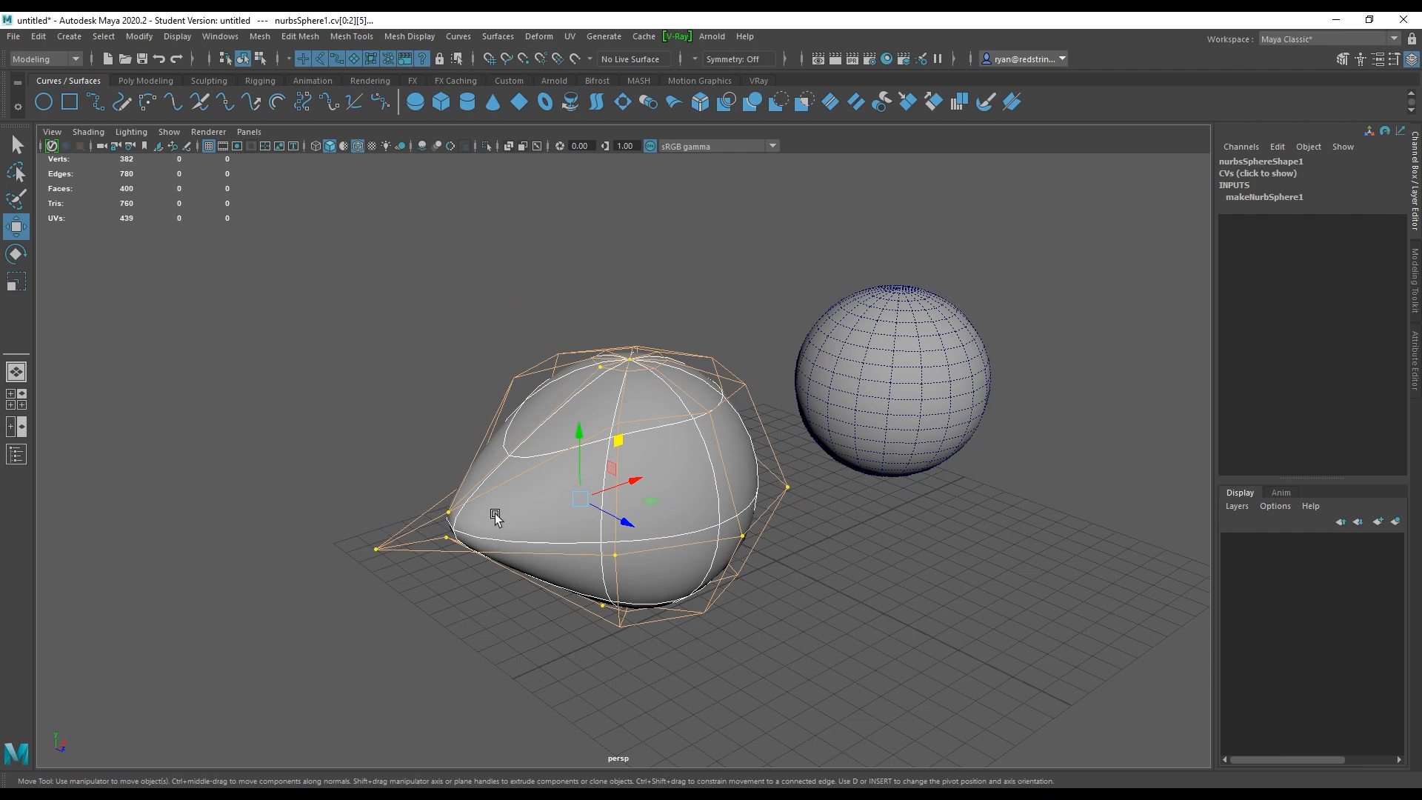
left_click_drag(495, 514, 634, 483, "alt")
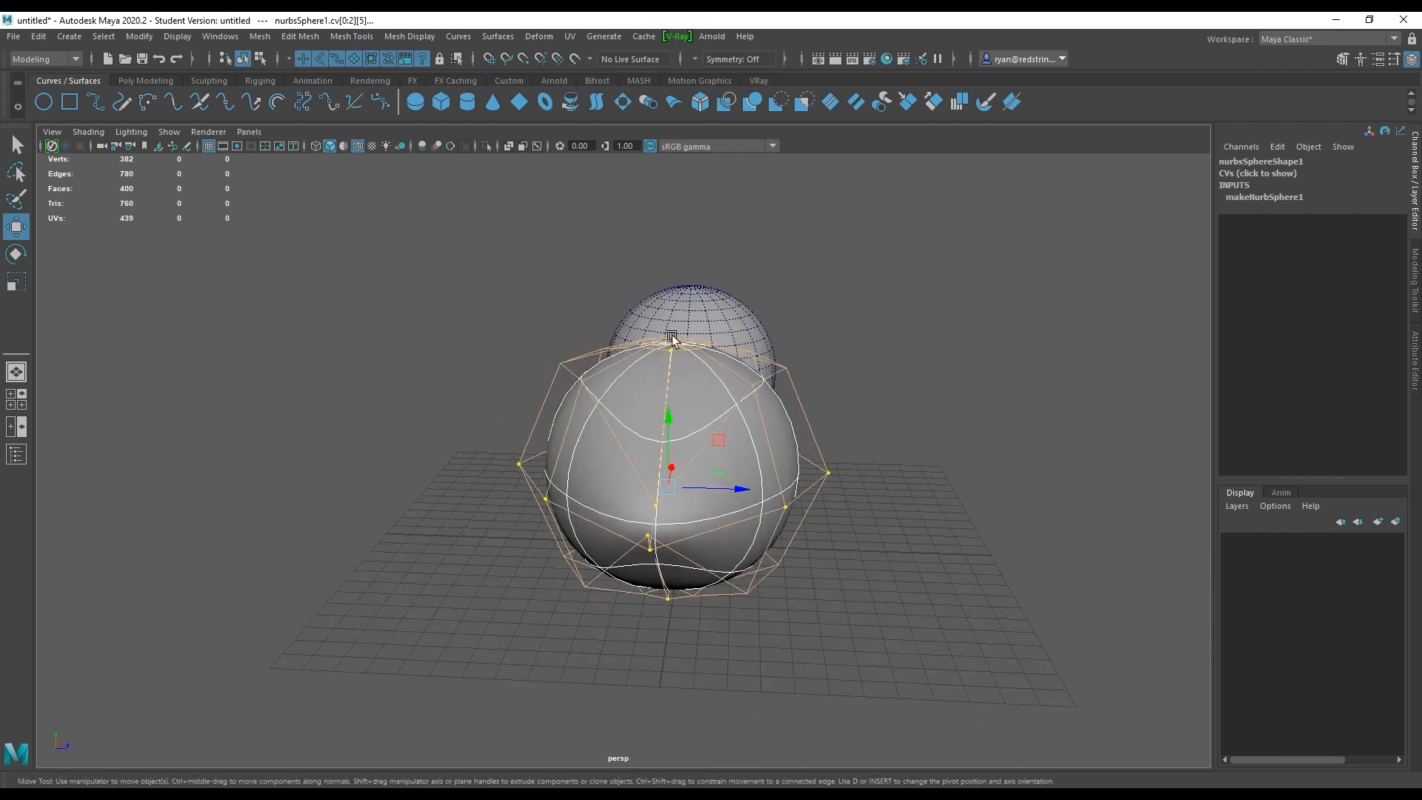
left_click_drag(714, 523, 369, 474, "alt")
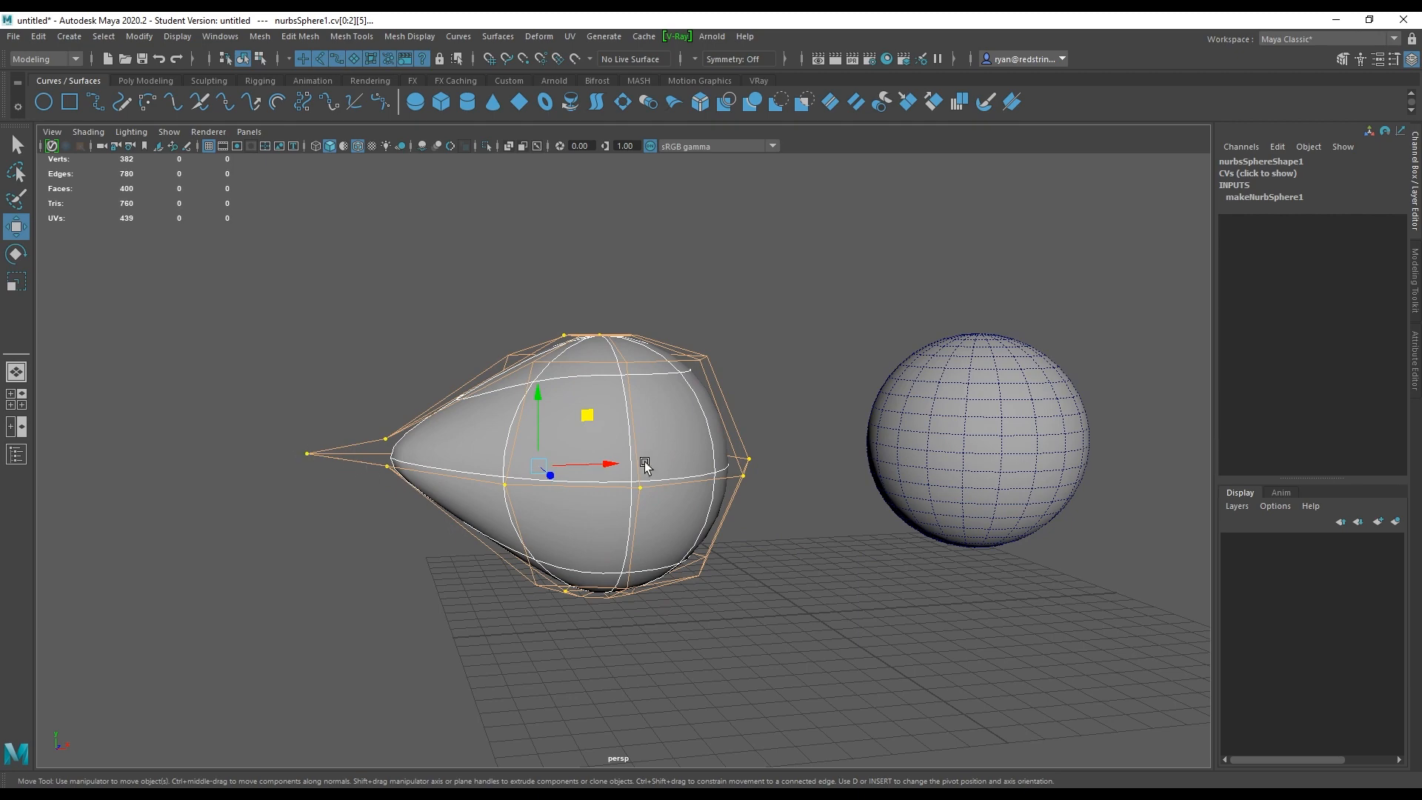
left_click_drag(694, 471, 598, 428, "alt")
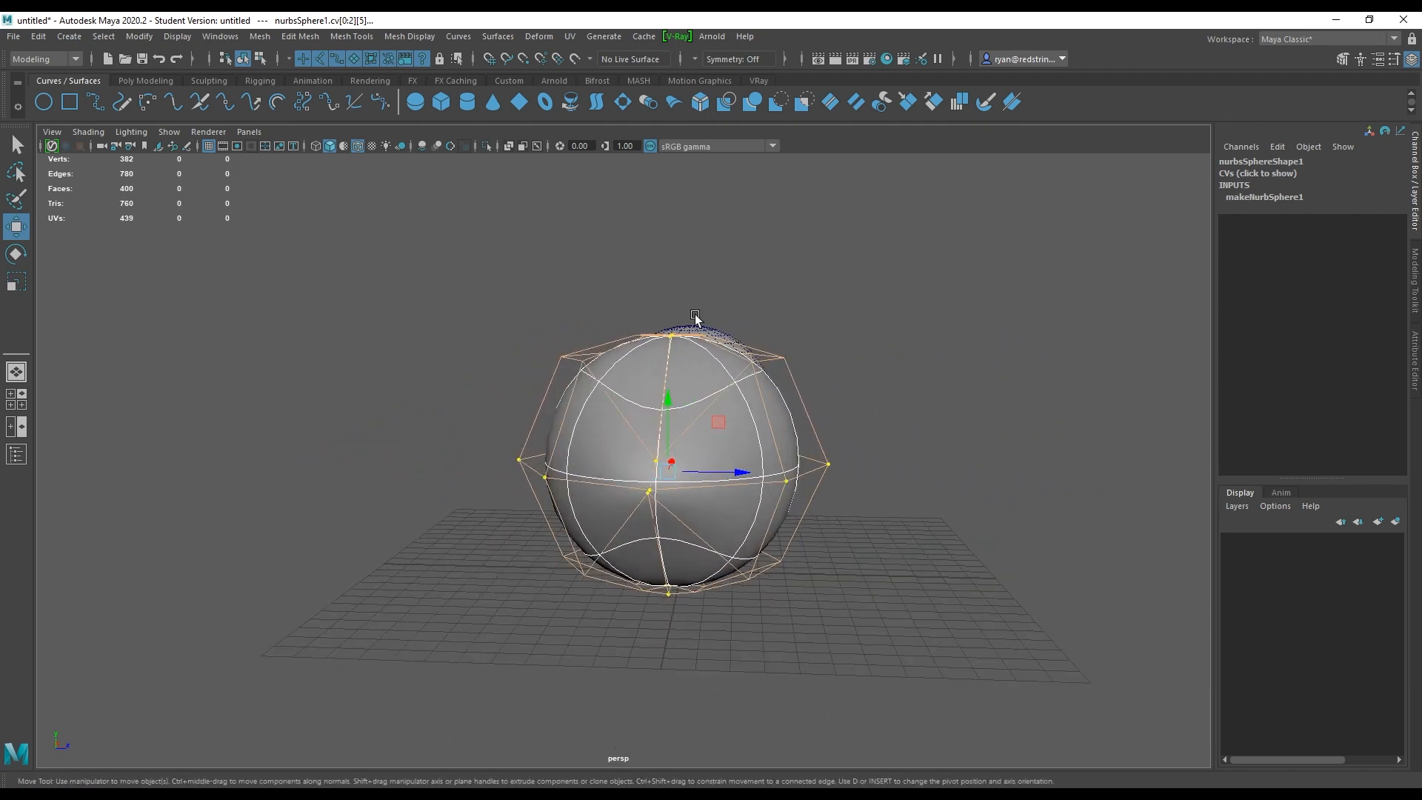
left_click_drag(649, 525, 385, 466, "alt")
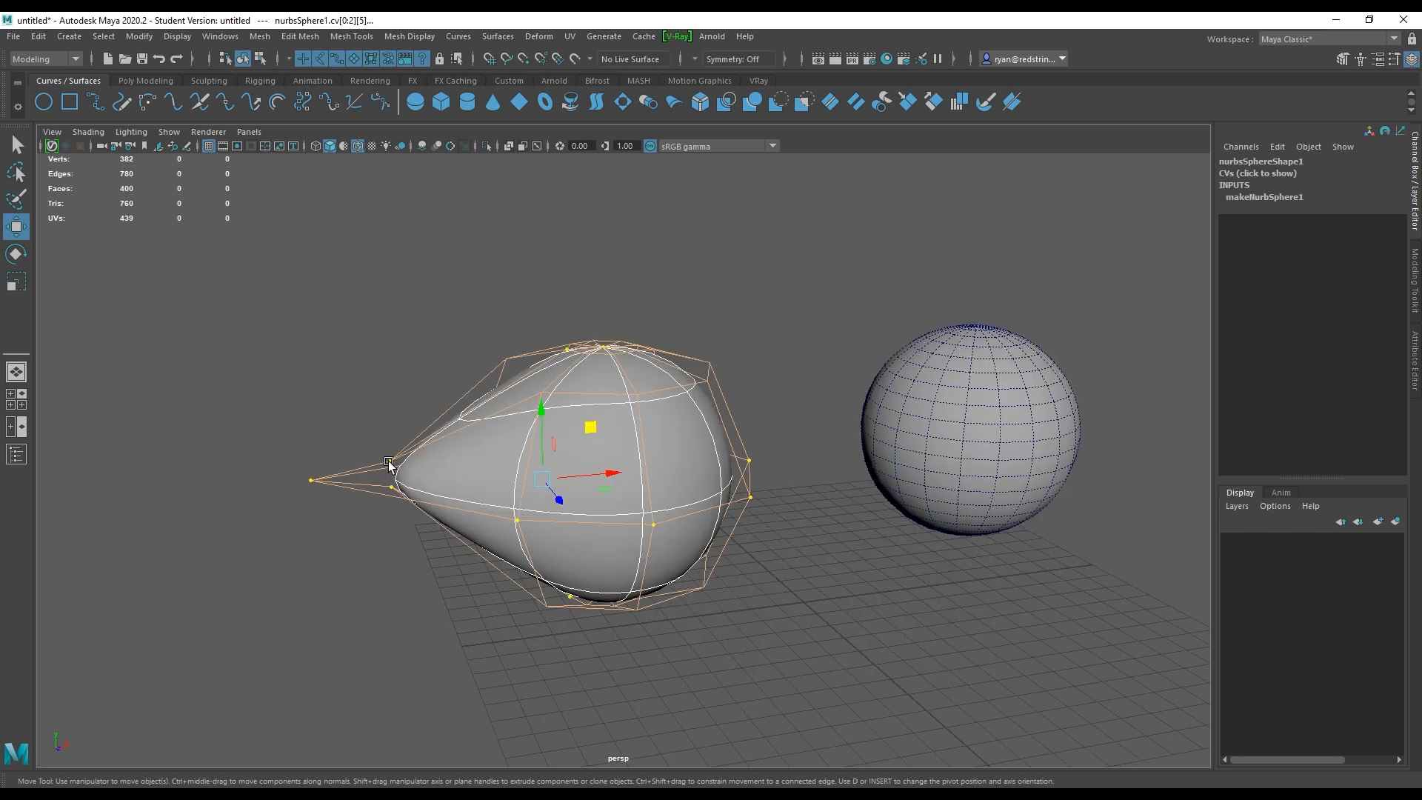
- Select the upper hull ring and the small ring at the bottom pole, try moving the bottom one, and undo it
left_click(390, 461)
left_click(392, 462)
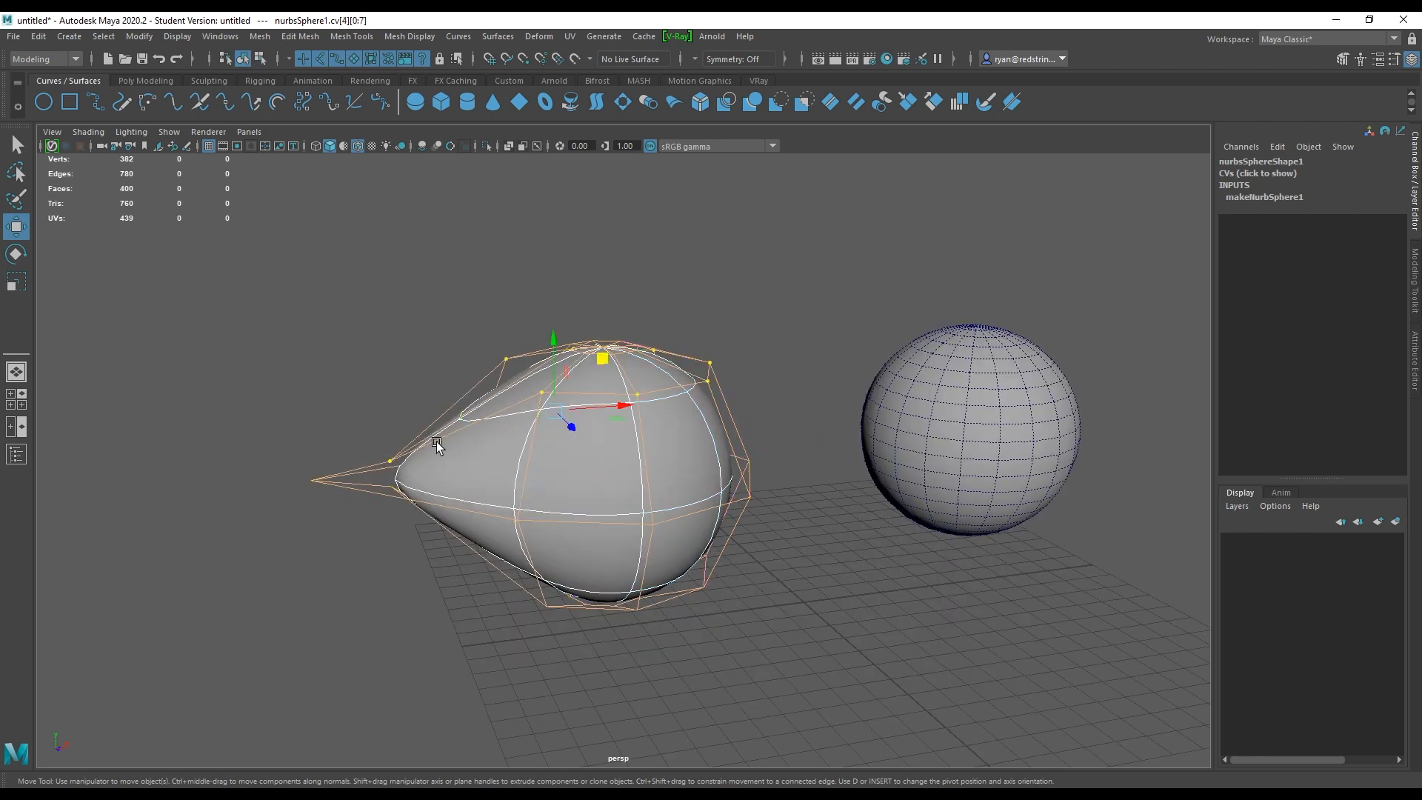
left_click_drag(565, 469, 689, 485, "alt")
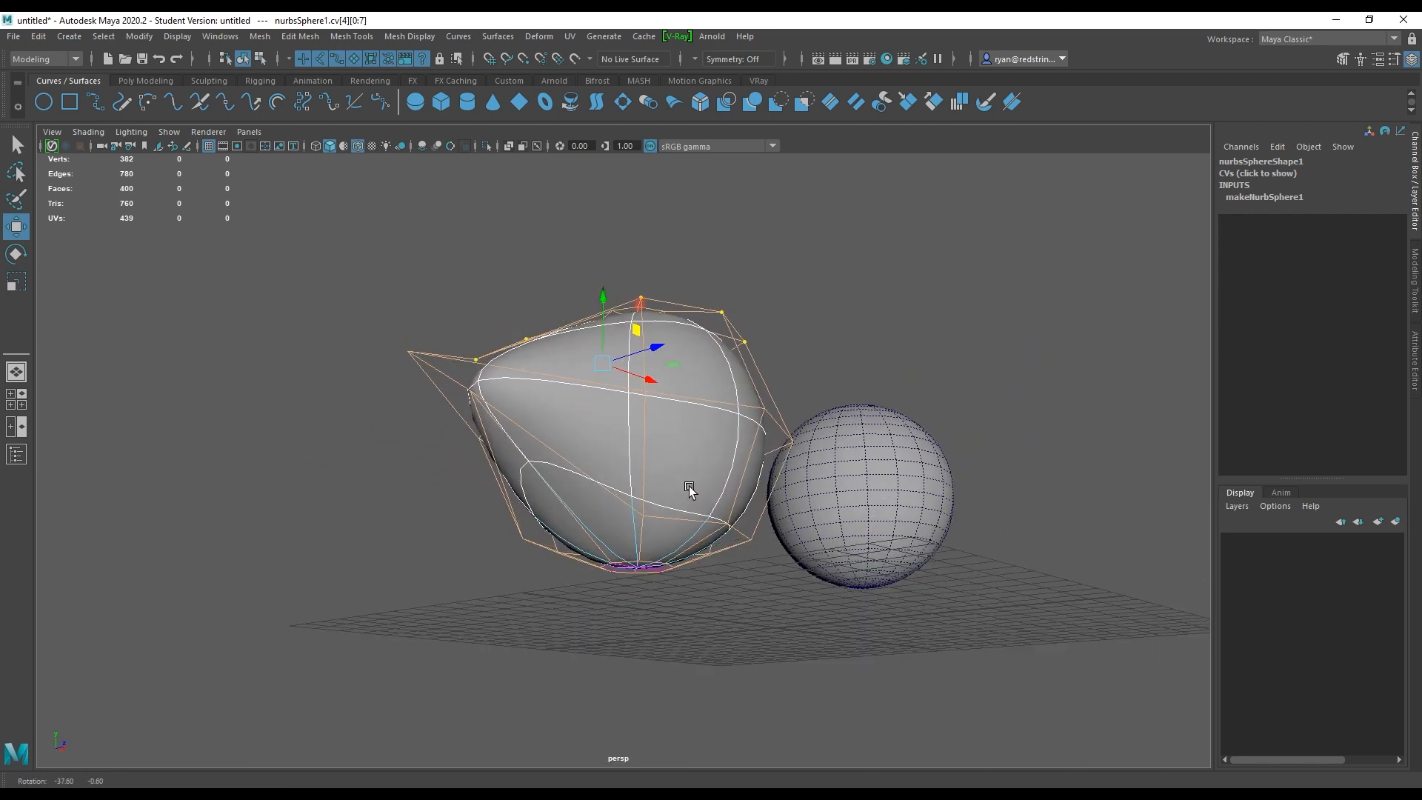
left_click(660, 565)
mouse_move(662, 567)
left_mouse_down("alt")
mouse_move(762, 587)
mouse_move(650, 582)
left_mouse_up("alt")
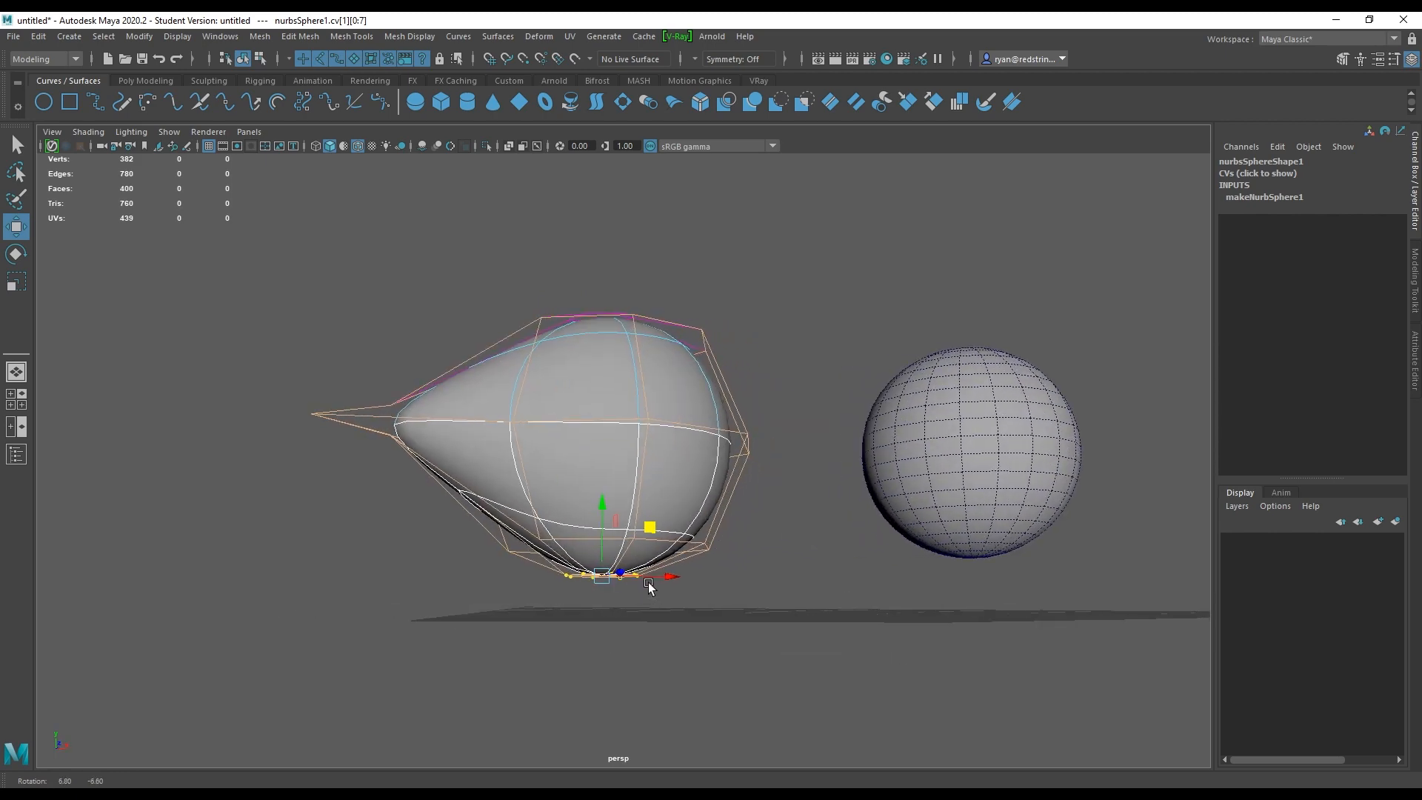
mouse_move(601, 498)
left_mouse_down()
mouse_move(605, 422)
mouse_move(605, 485)
left_mouse_up()
key("ctrl+z")
mouse_move(589, 382)
left_mouse_down("alt")
mouse_move(584, 413)
mouse_move(536, 442)
mouse_move(574, 396)
mouse_move(590, 400)
left_mouse_up("alt")
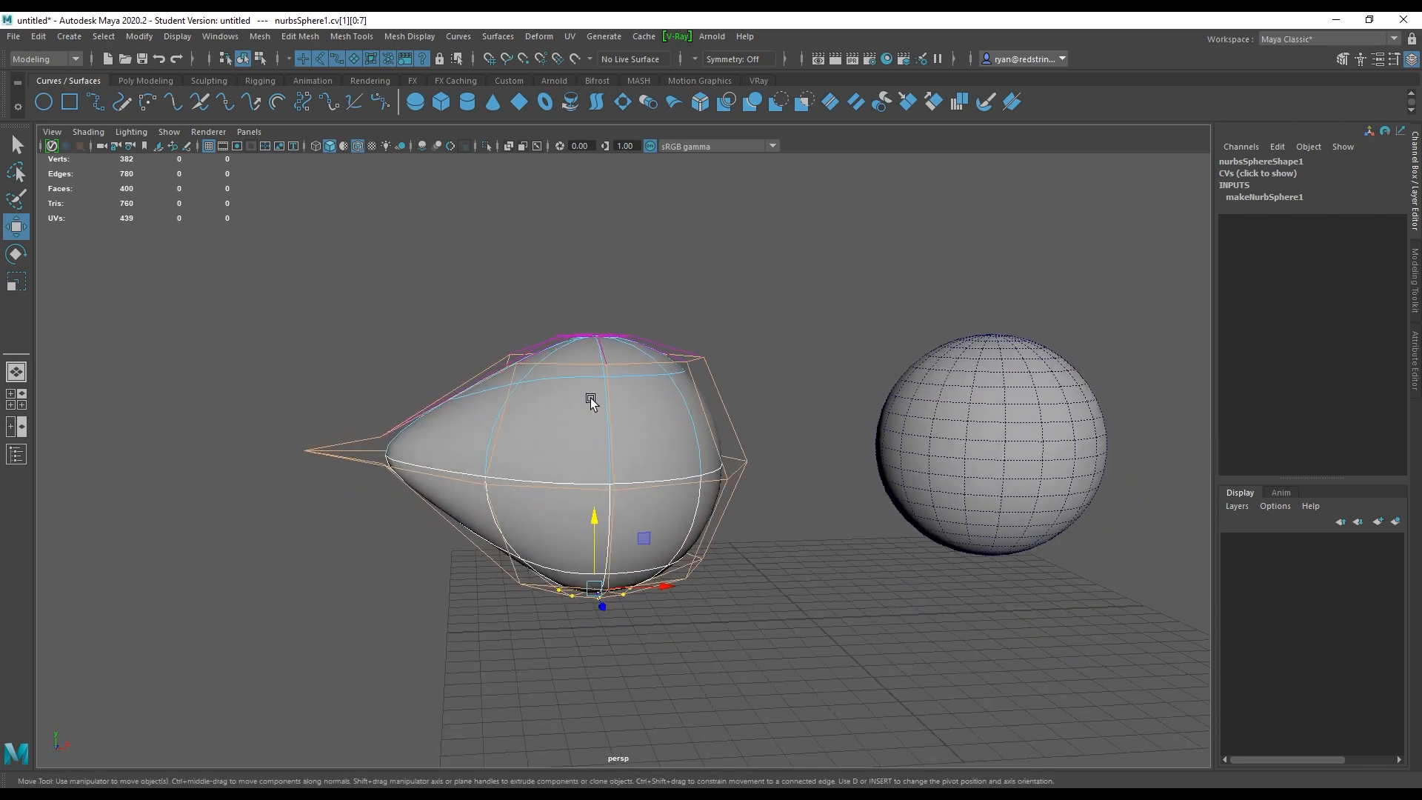
- Switch the NURBS sphere to isoparm mode and mark a trial vertical isoparm between two existing ones, then clear it
right_click(558, 428)
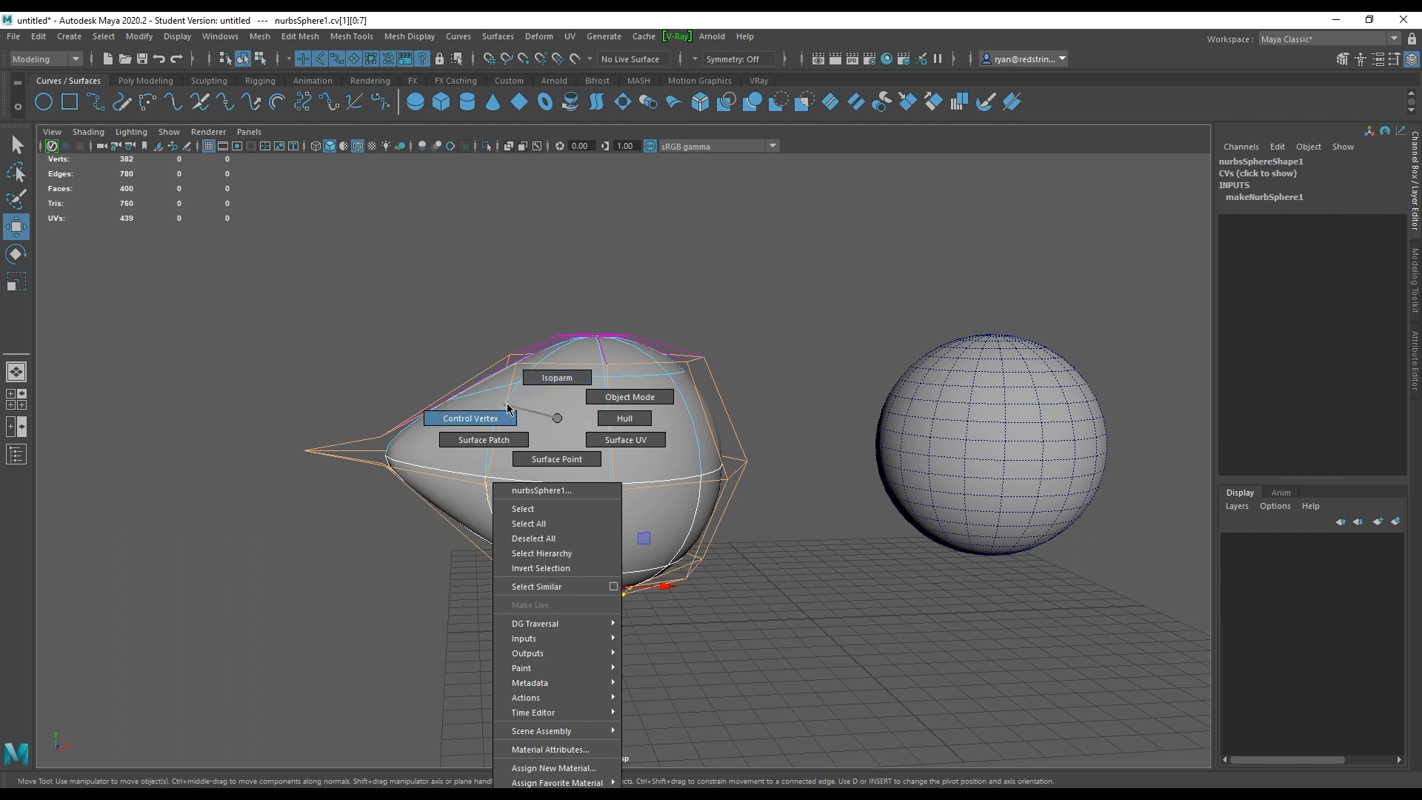
right_click_drag(501, 415, 554, 381)
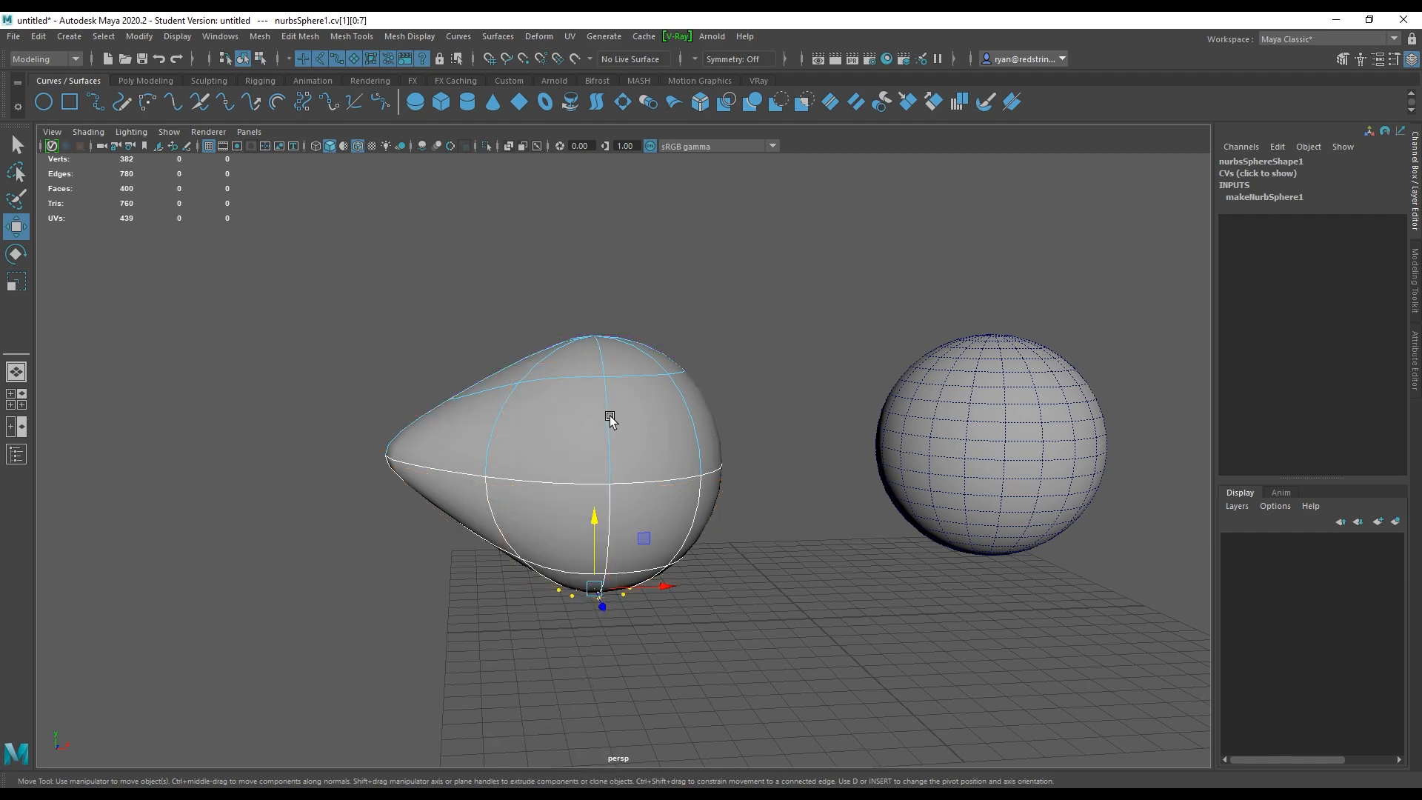
left_click(659, 431)
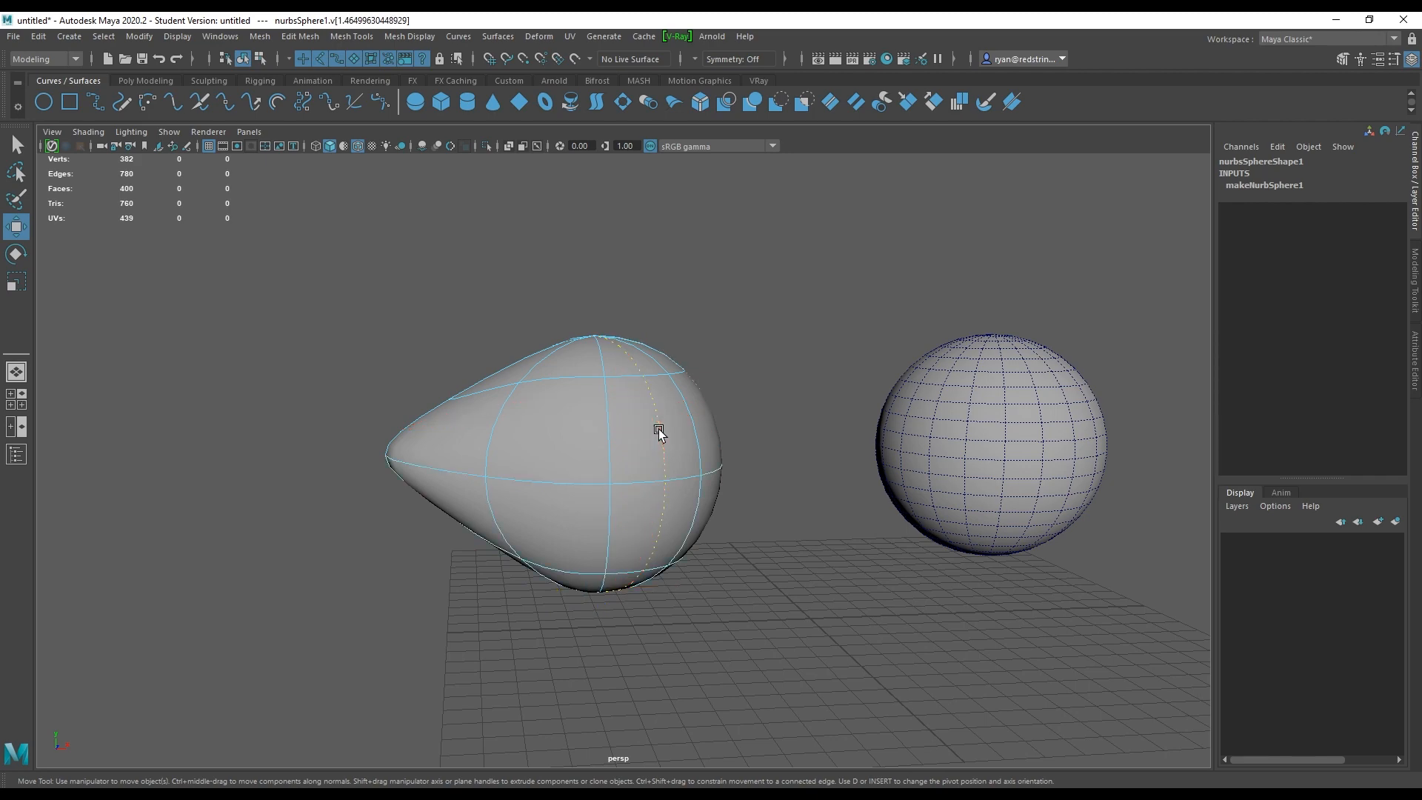
right_click(659, 431, "shift")
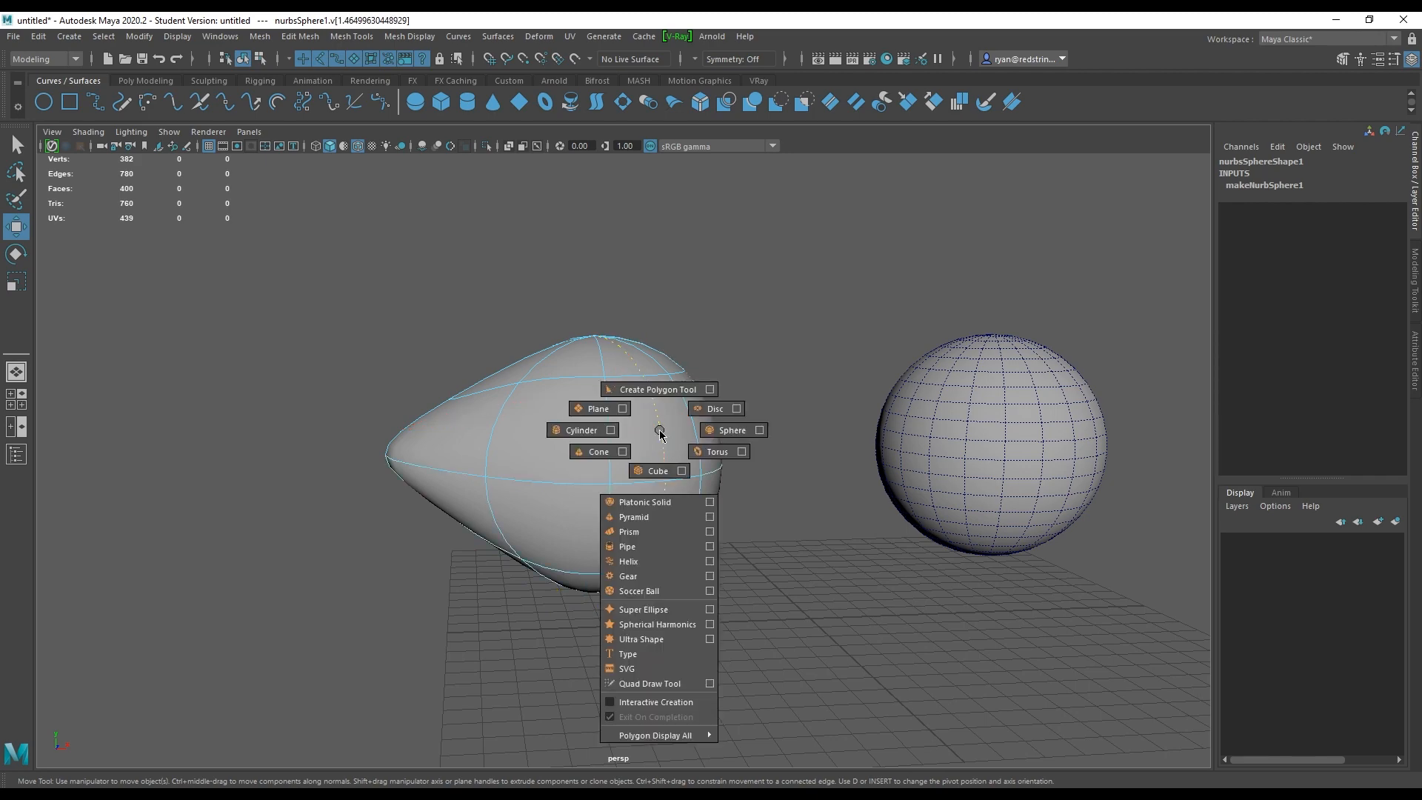
left_click(658, 429)
left_click_drag(658, 430, 617, 395, "alt")
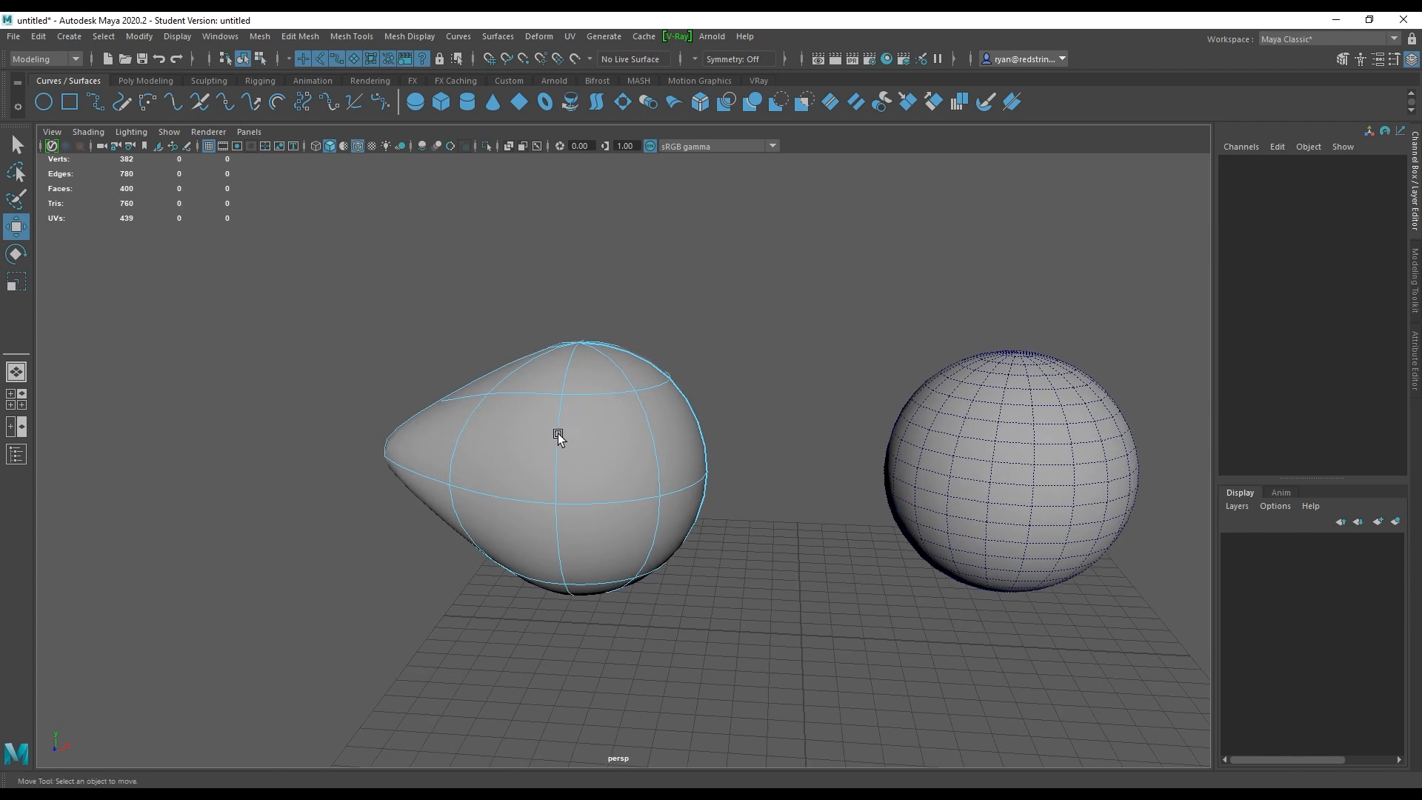
- Insert two vertical isoparms into the NURBS sphere, one on each side of the front middle isoparm, and clear the selection
left_click_drag(557, 435, 507, 430)
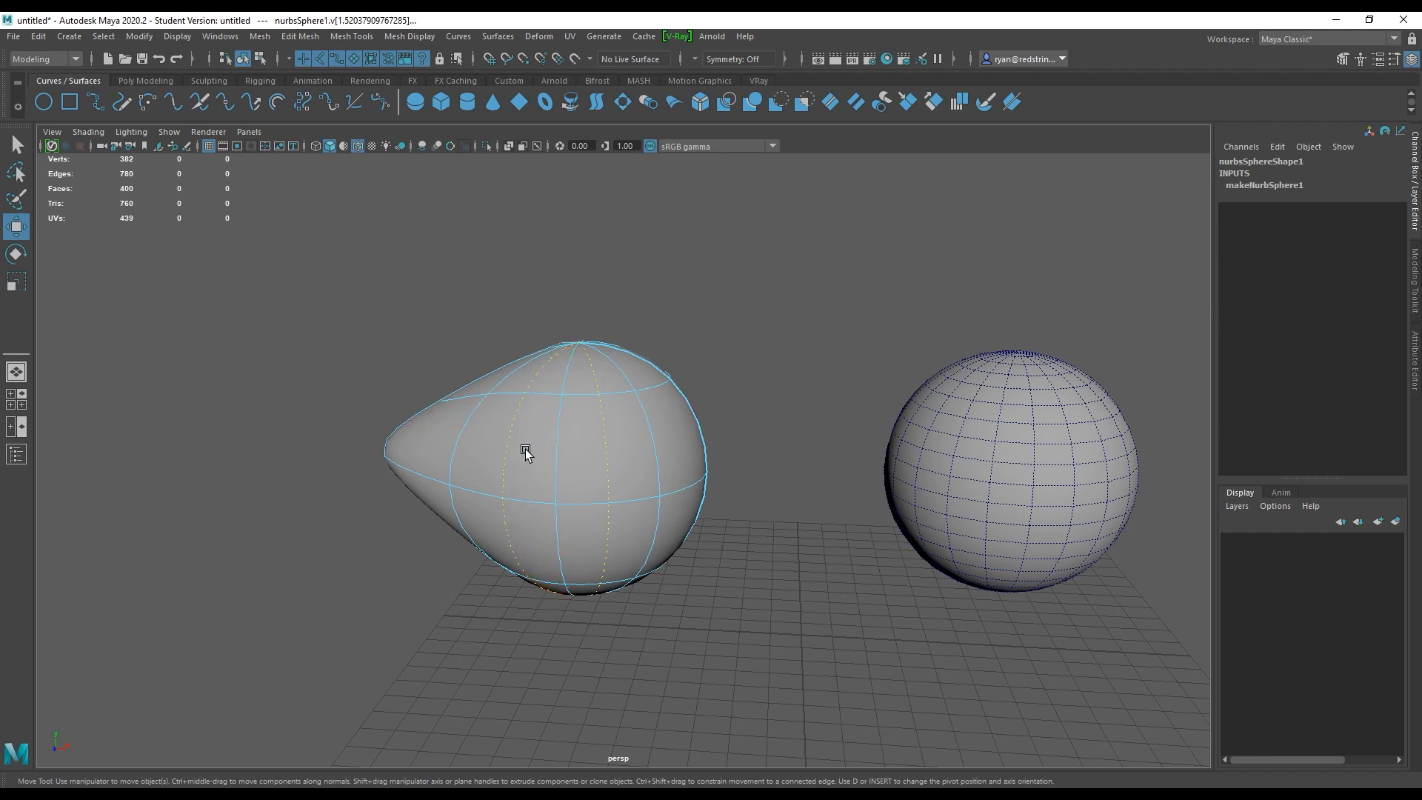
left_click(498, 37)
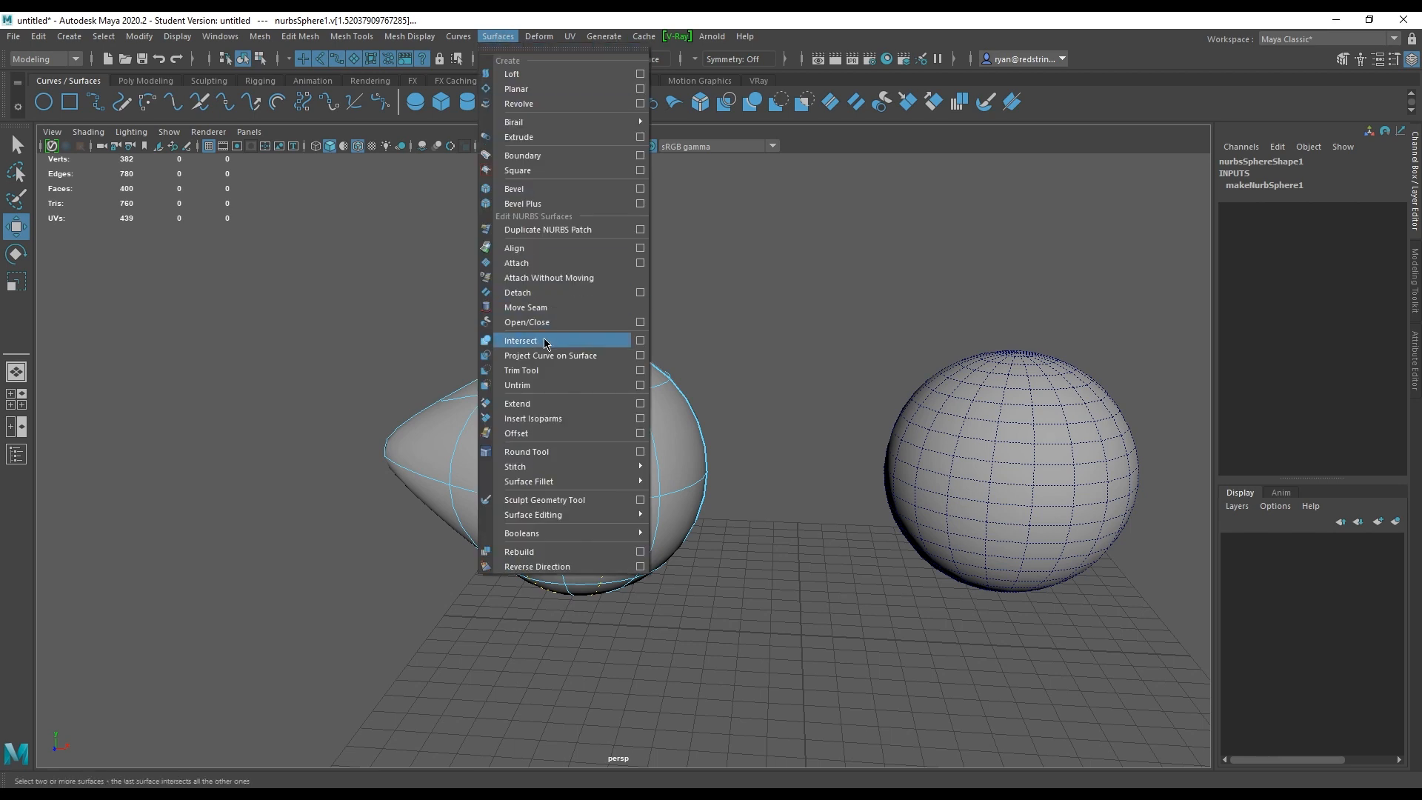
left_click(551, 418)
left_click(674, 313)
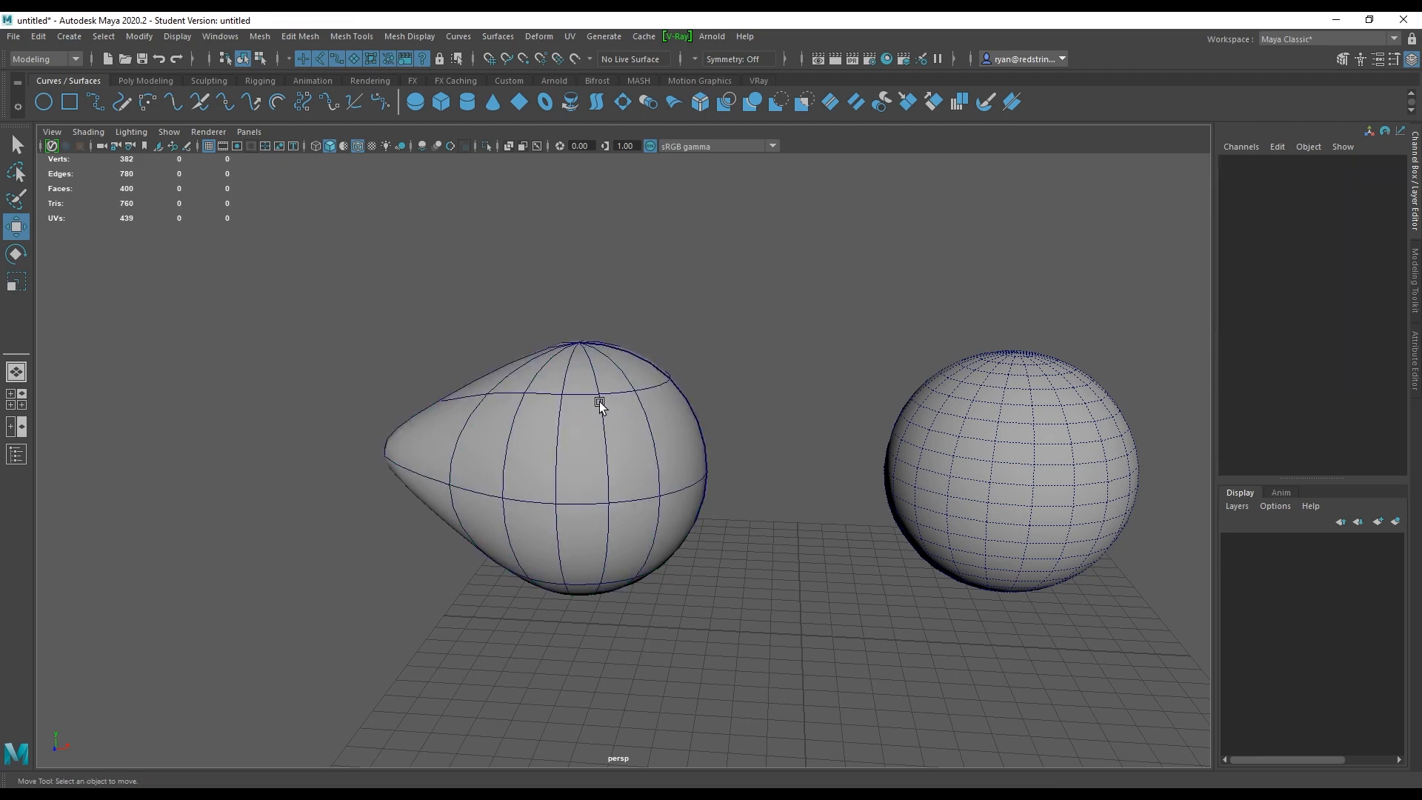
- Switch the NURBS sphere to control vertex mode and pull a mid-height vertex between the inserted isoparms outward into a second bulge
mouse_move(601, 416)
left_mouse_down("alt")
mouse_move(635, 437)
mouse_move(627, 455)
mouse_move(603, 435)
left_mouse_up("alt")
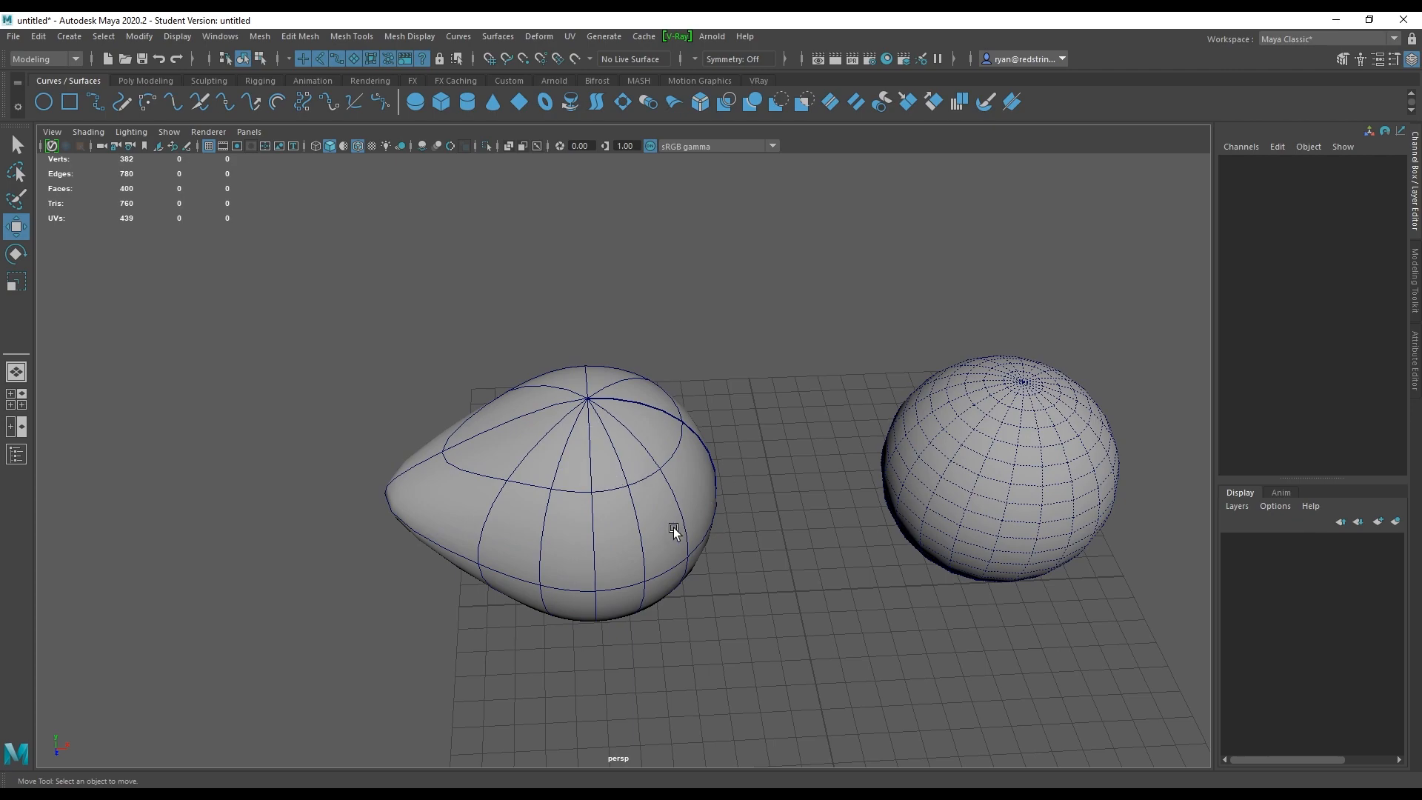
left_click_drag(733, 514, 700, 465, "alt")
right_click_drag(564, 418, 479, 419)
left_click_drag(540, 450, 548, 511, "alt")
left_click_drag(548, 511, 882, 678, "alt")
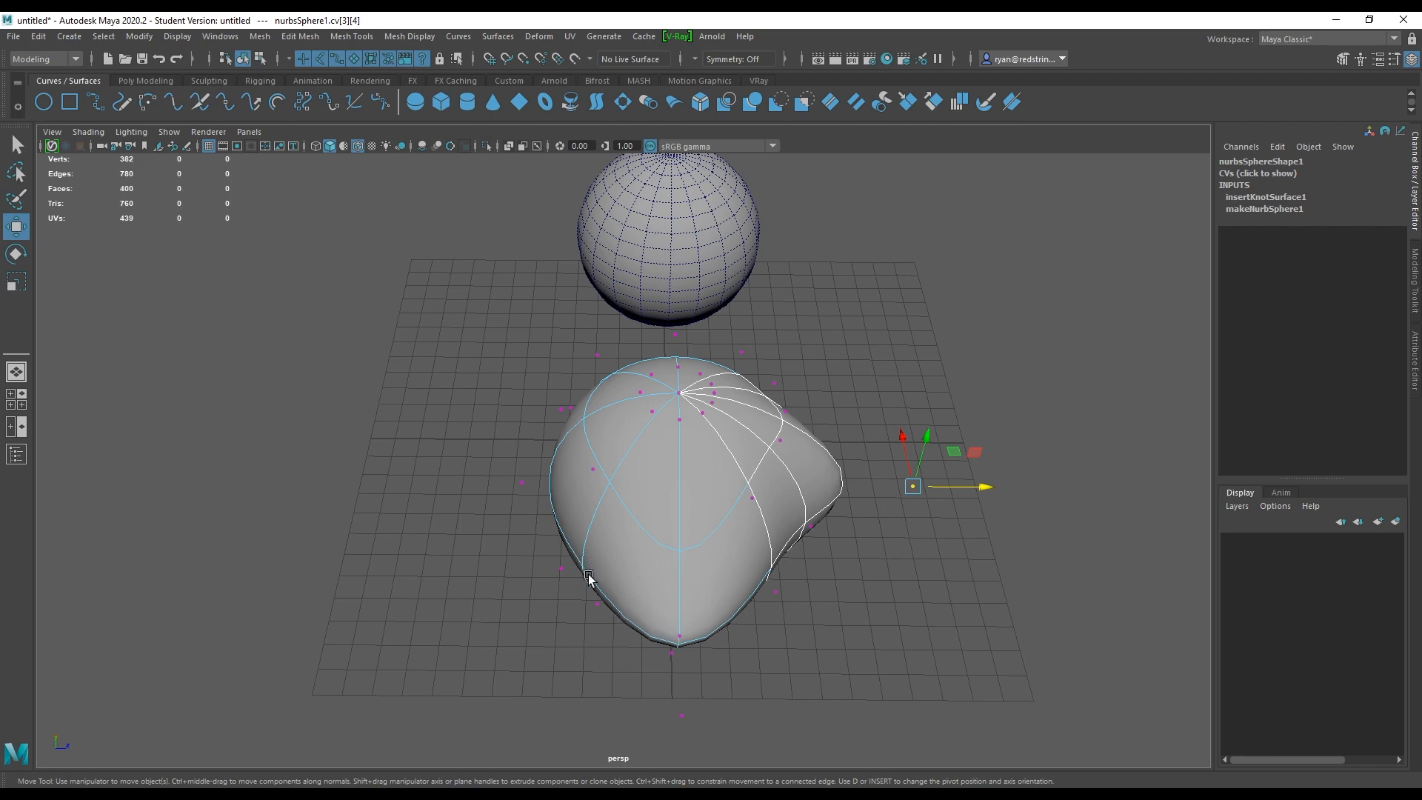
left_click_drag(847, 565, 698, 518, "alt")
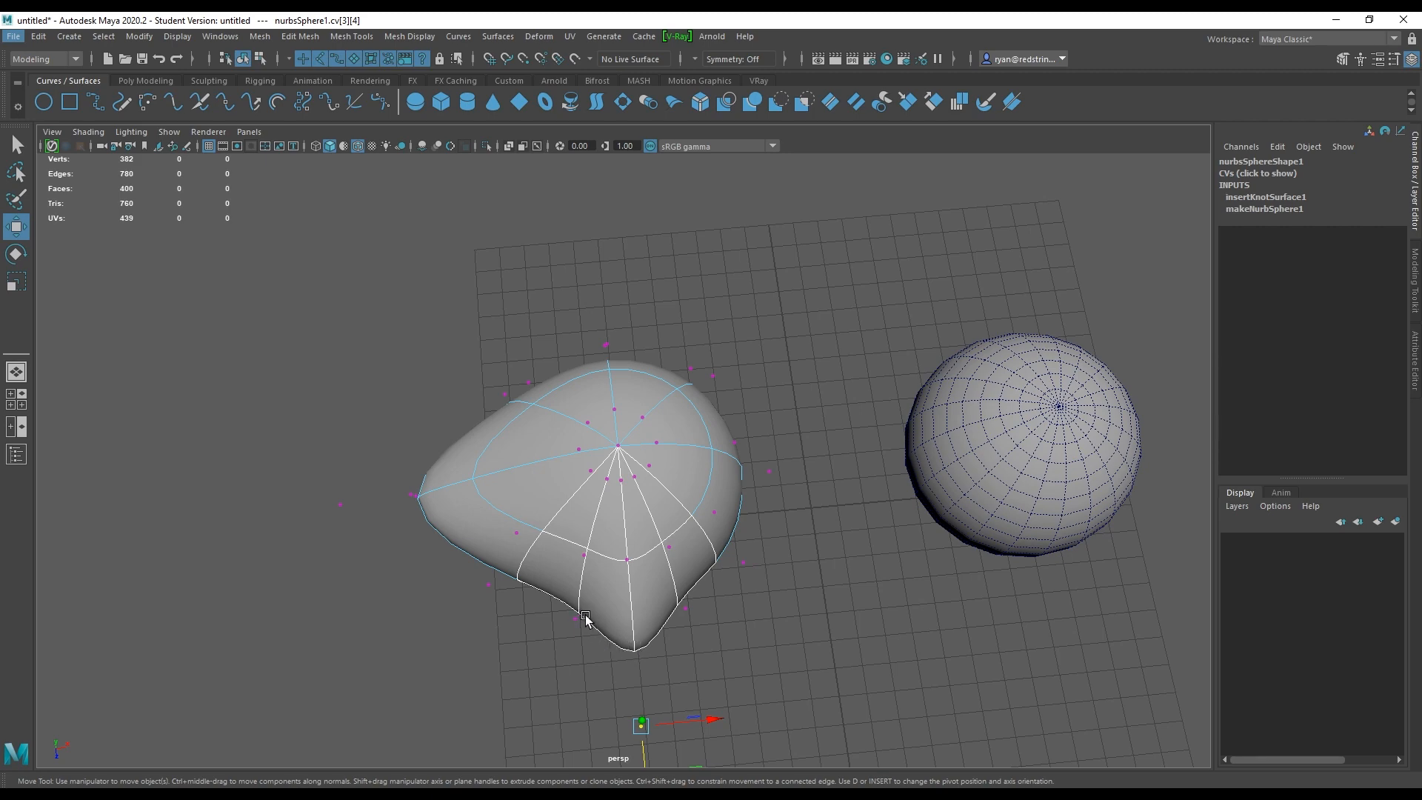
- Move the second bulge's outer control vertex down and outward, and pull the vertex above it up and outward
left_click_drag(586, 619, 518, 531, "alt")
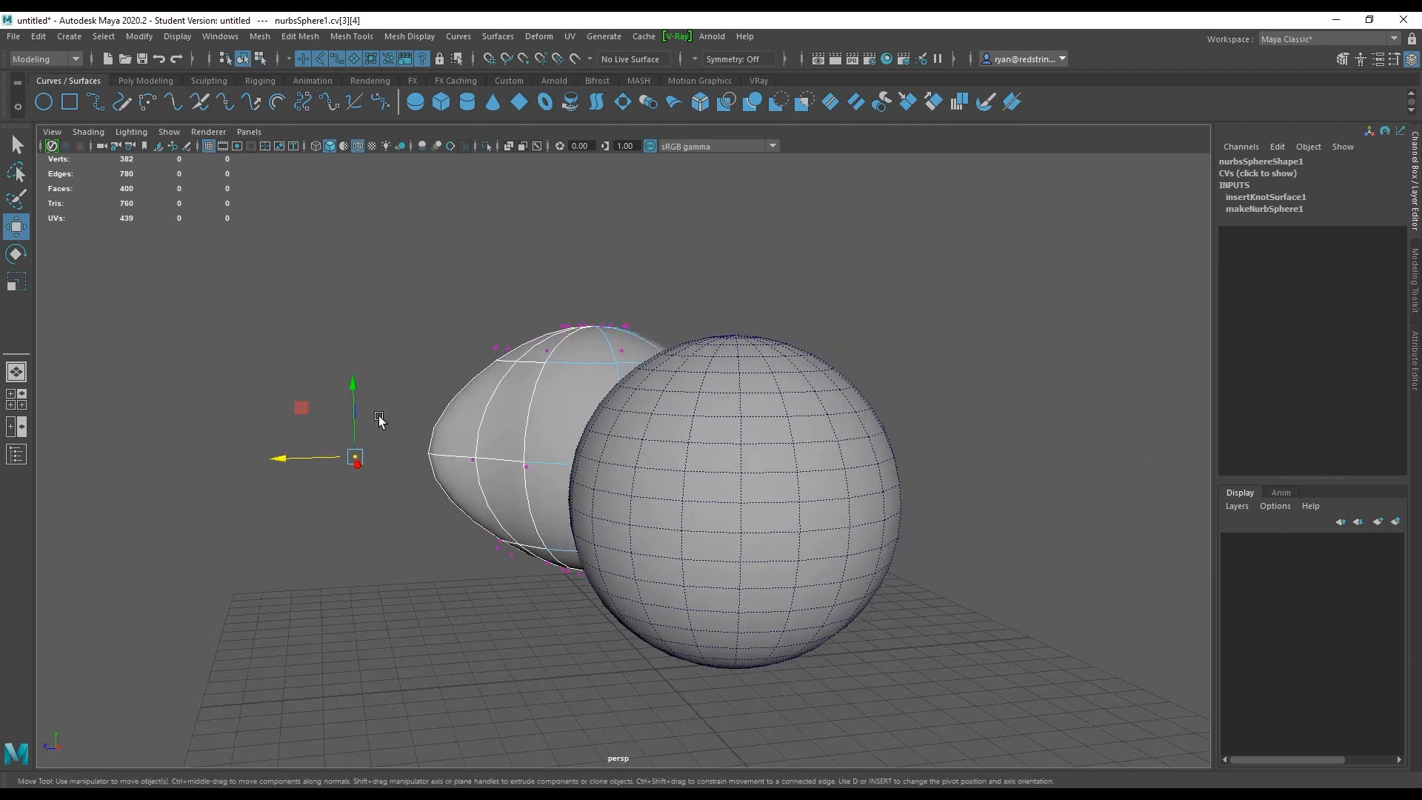
left_click_drag(297, 405, 227, 510)
left_click(493, 349)
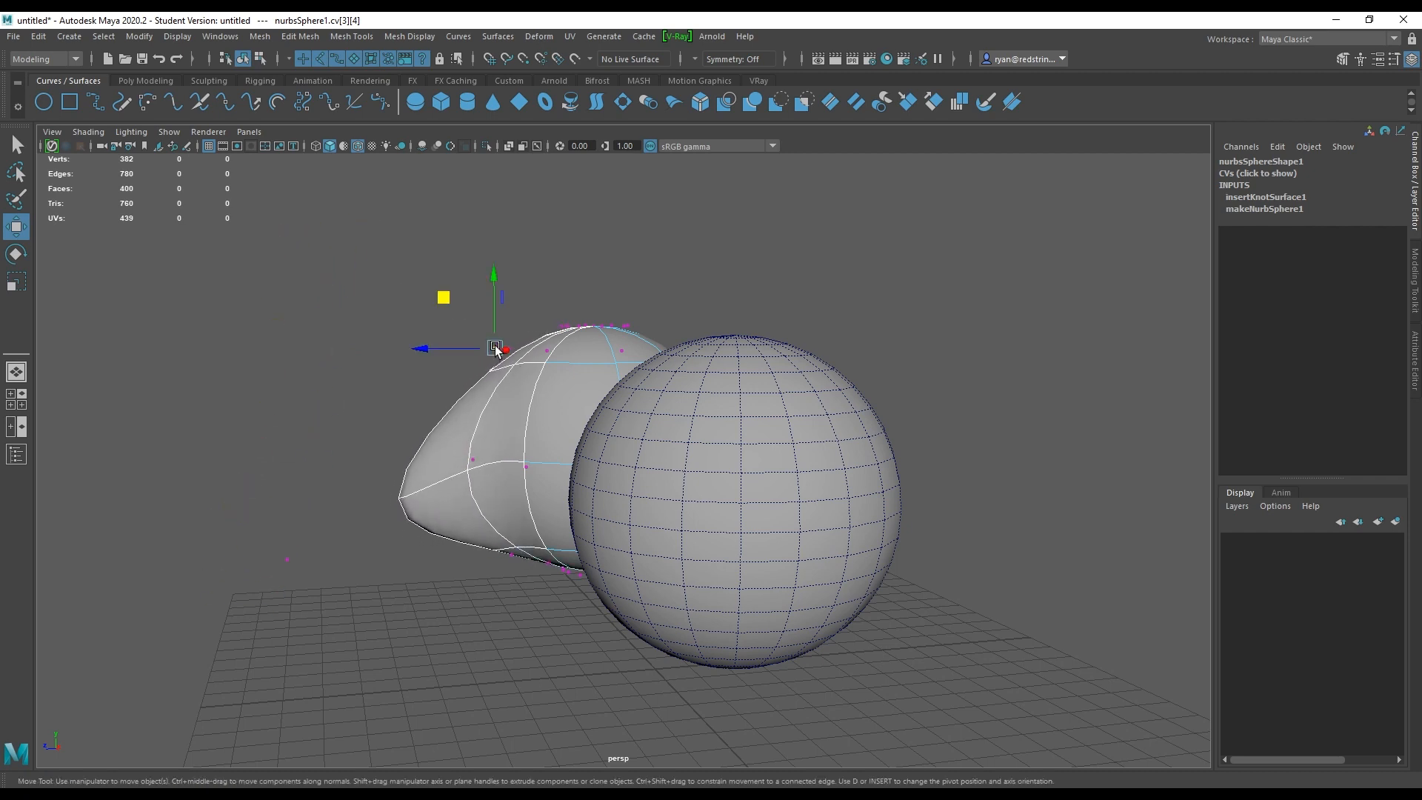
left_click_drag(446, 297, 342, 210)
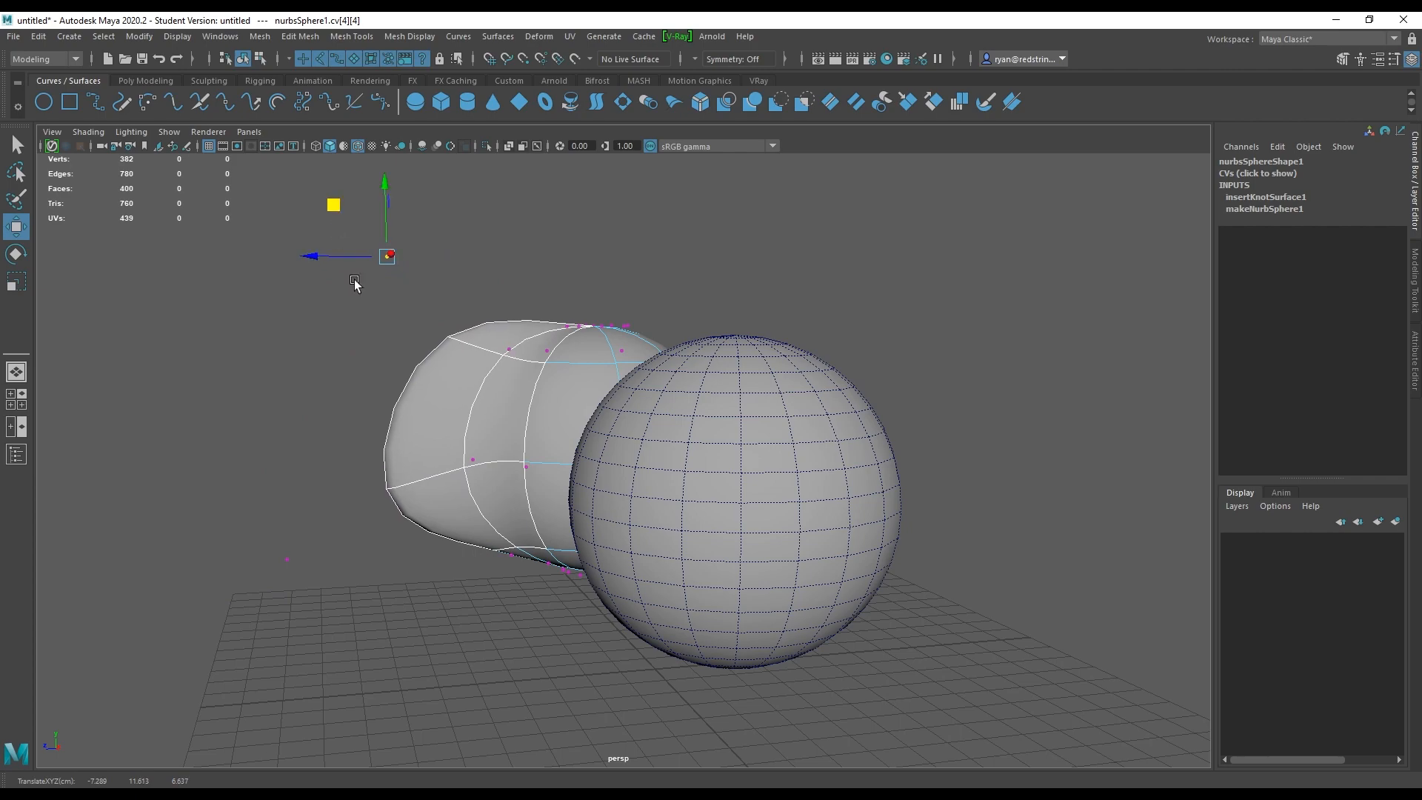
- Return the NURBS sphere to object mode and select the whole object
left_click_drag(355, 286, 510, 400, "alt")
left_click(567, 389)
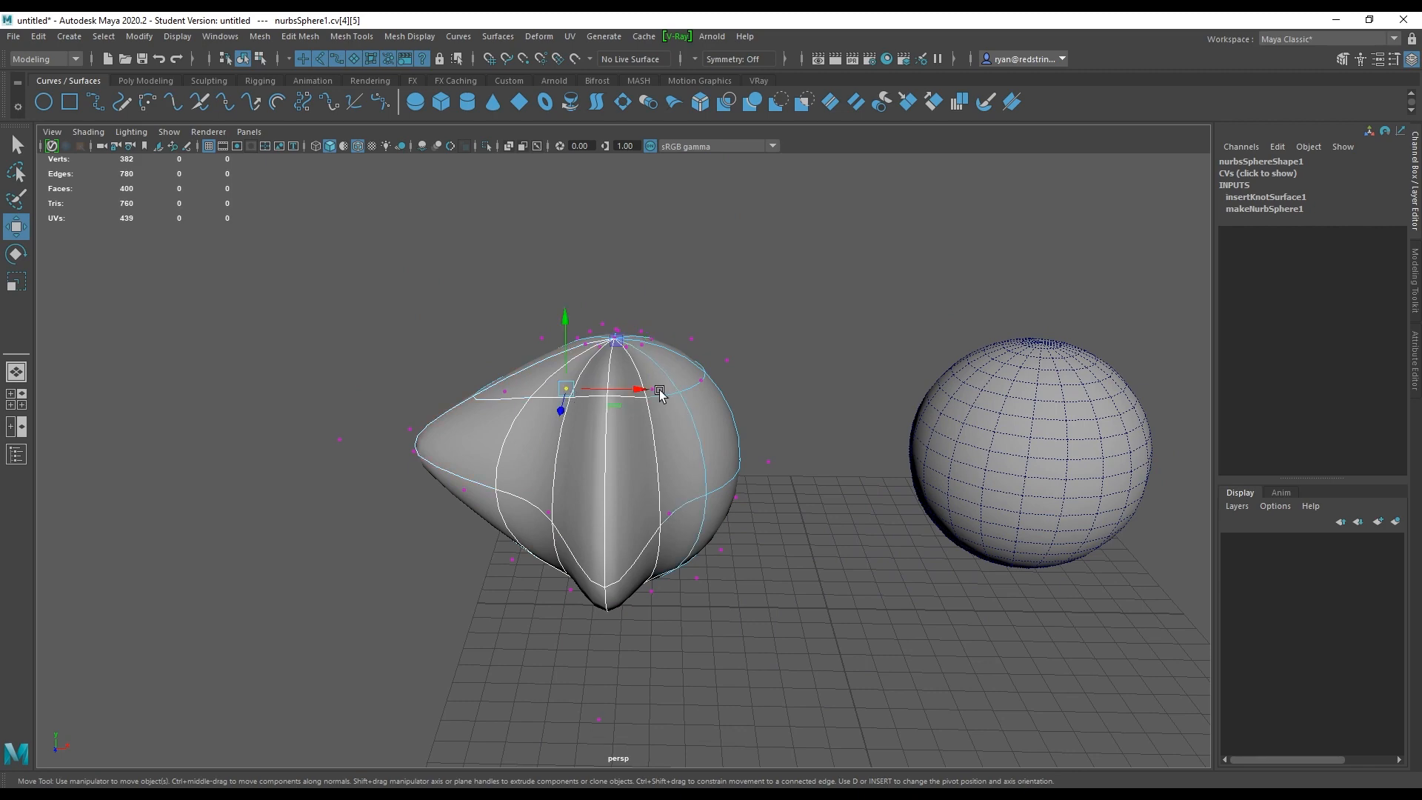
key("q")
key("w")
left_click_drag(651, 392, 787, 454, "alt")
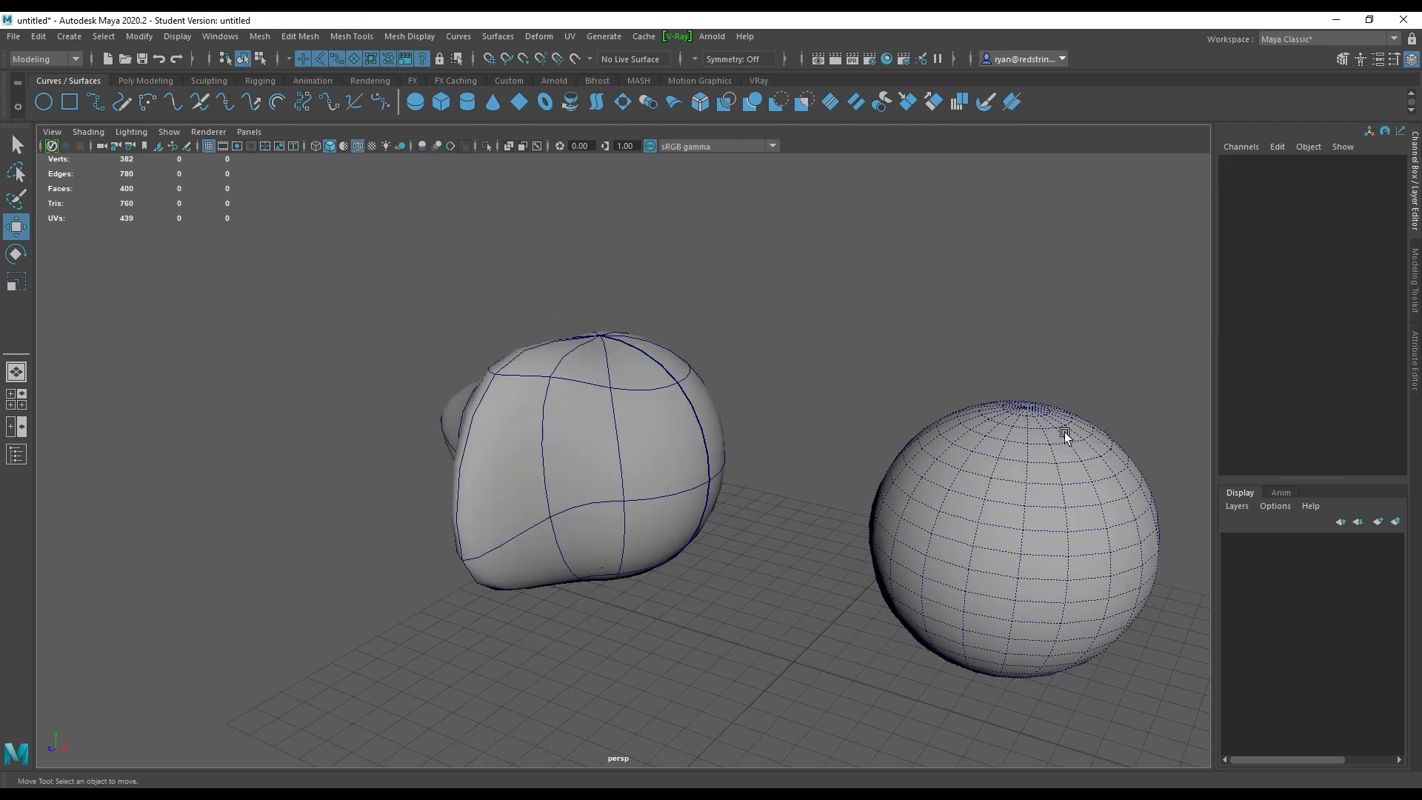
left_click(659, 407)
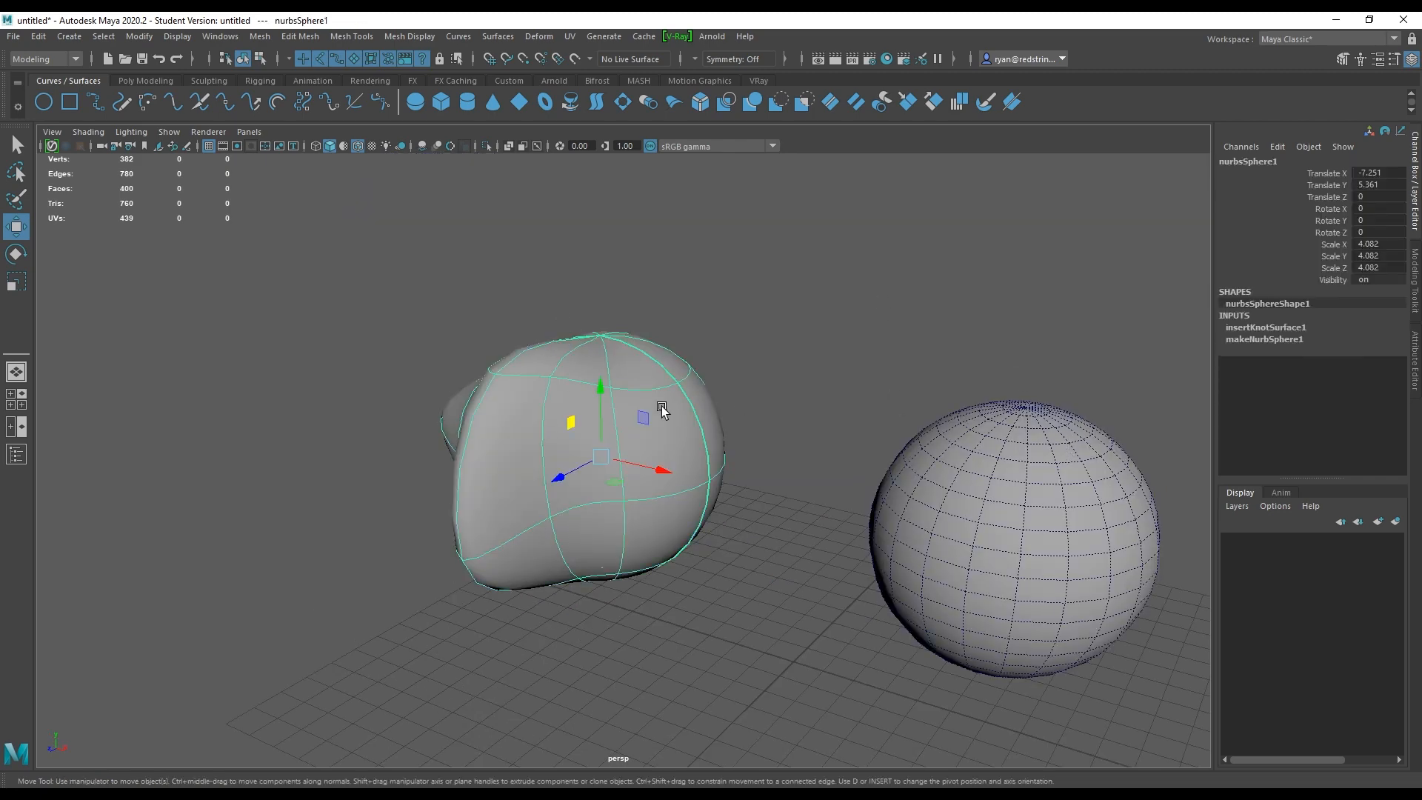
- Examine the reshaped NURBS sphere from several sides and close up, and reselect it as a whole object
left_click_drag(659, 407, 597, 366, "alt")
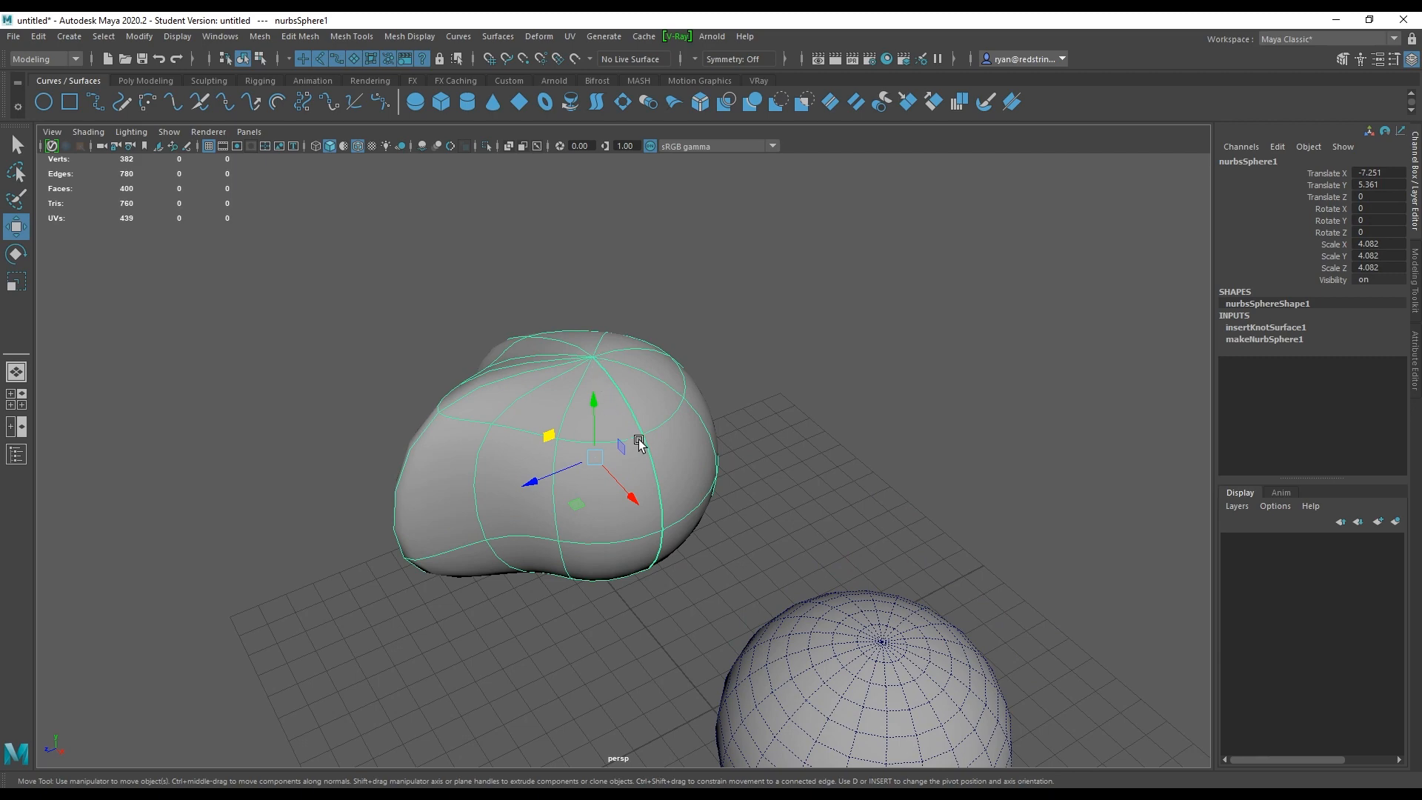
left_click_drag(632, 451, 857, 646, "alt")
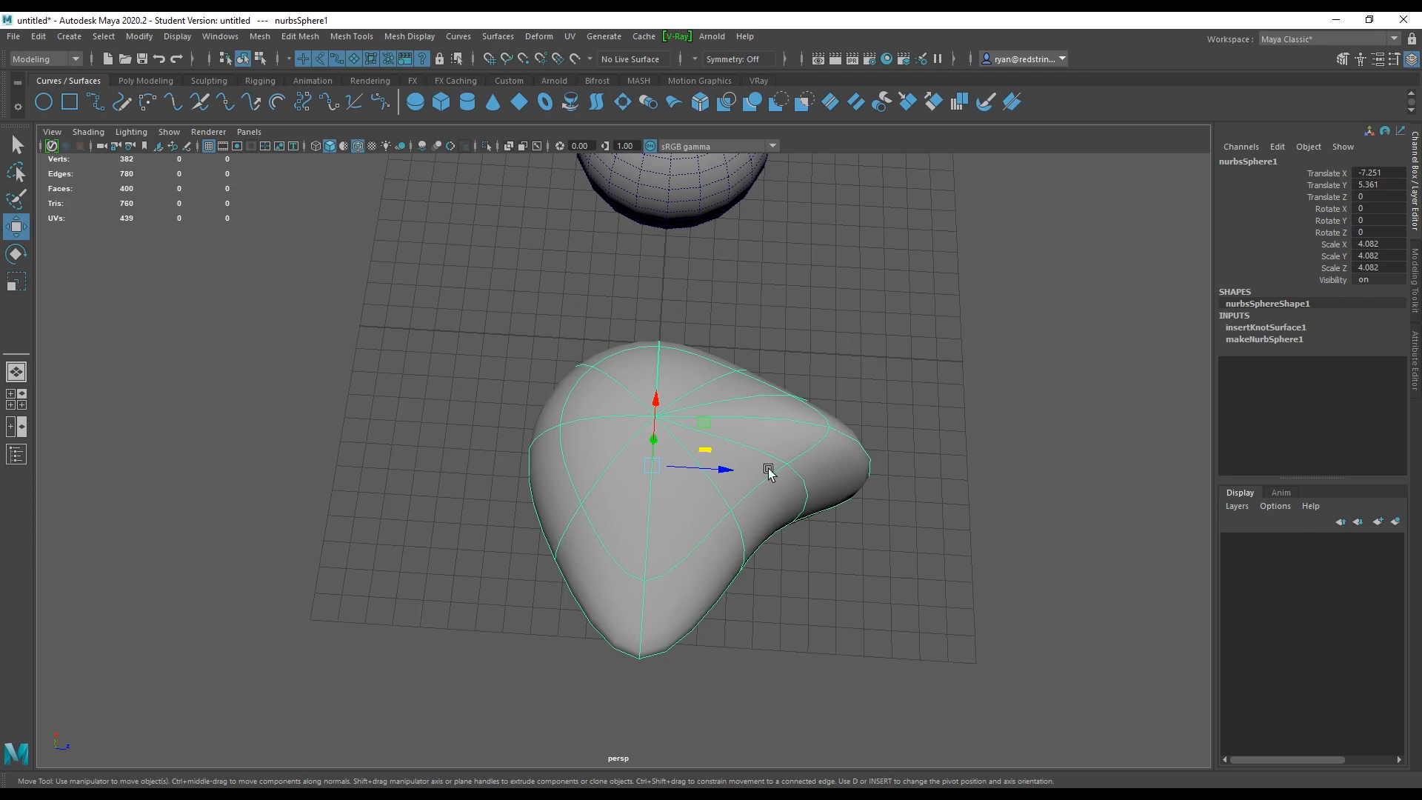
left_click_drag(704, 356, 484, 385, "alt")
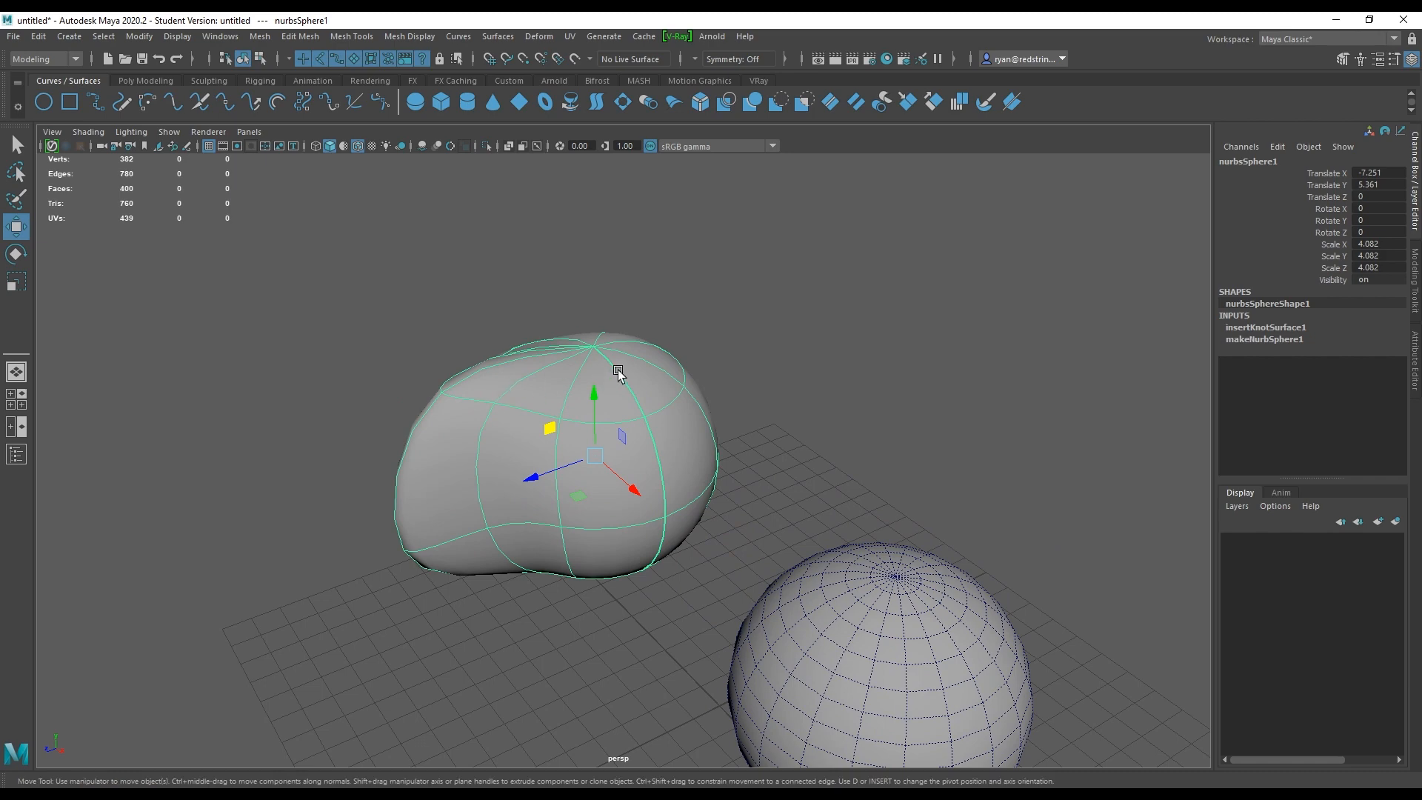
right_click_drag(651, 420, 576, 417)
left_click_drag(748, 328, 749, 400, "alt")
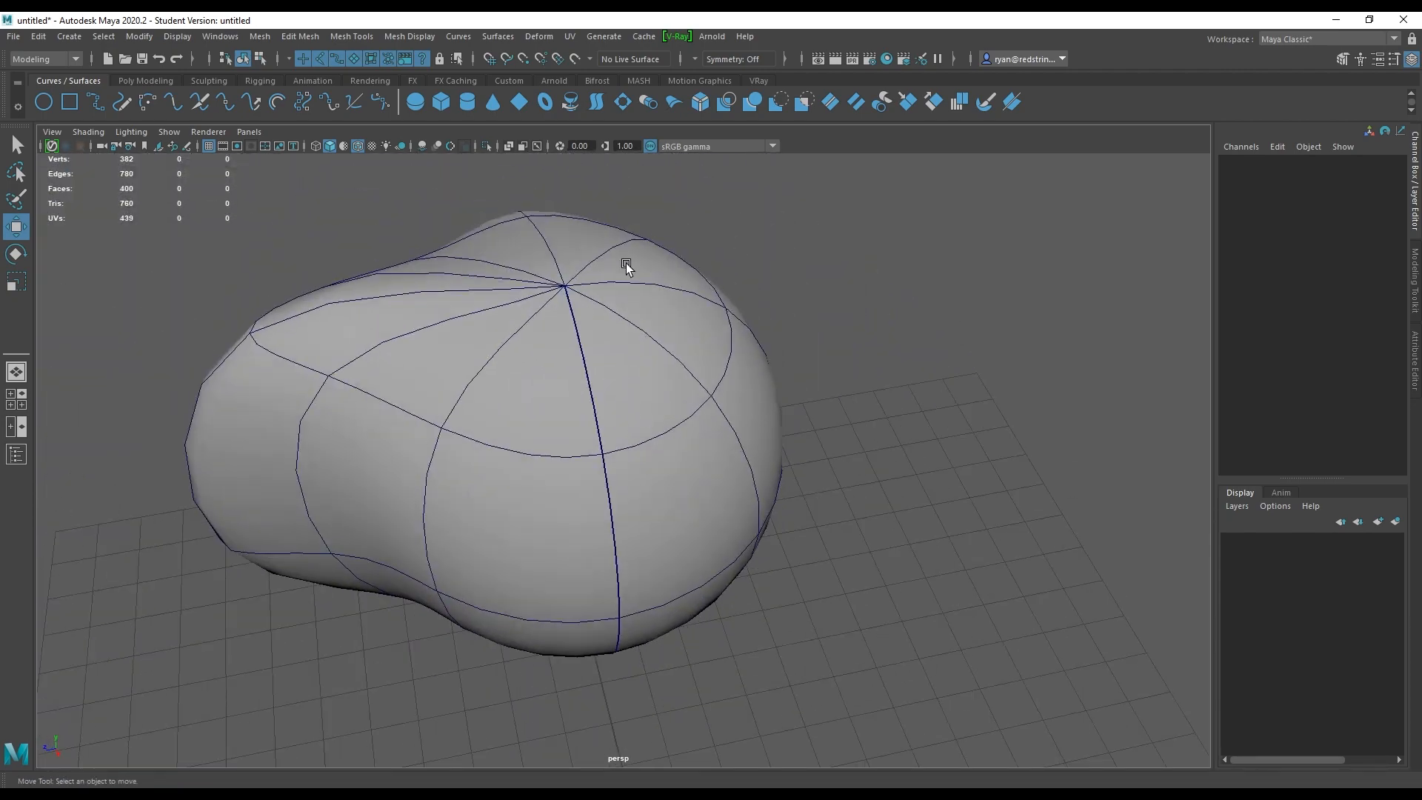
left_click(547, 453)
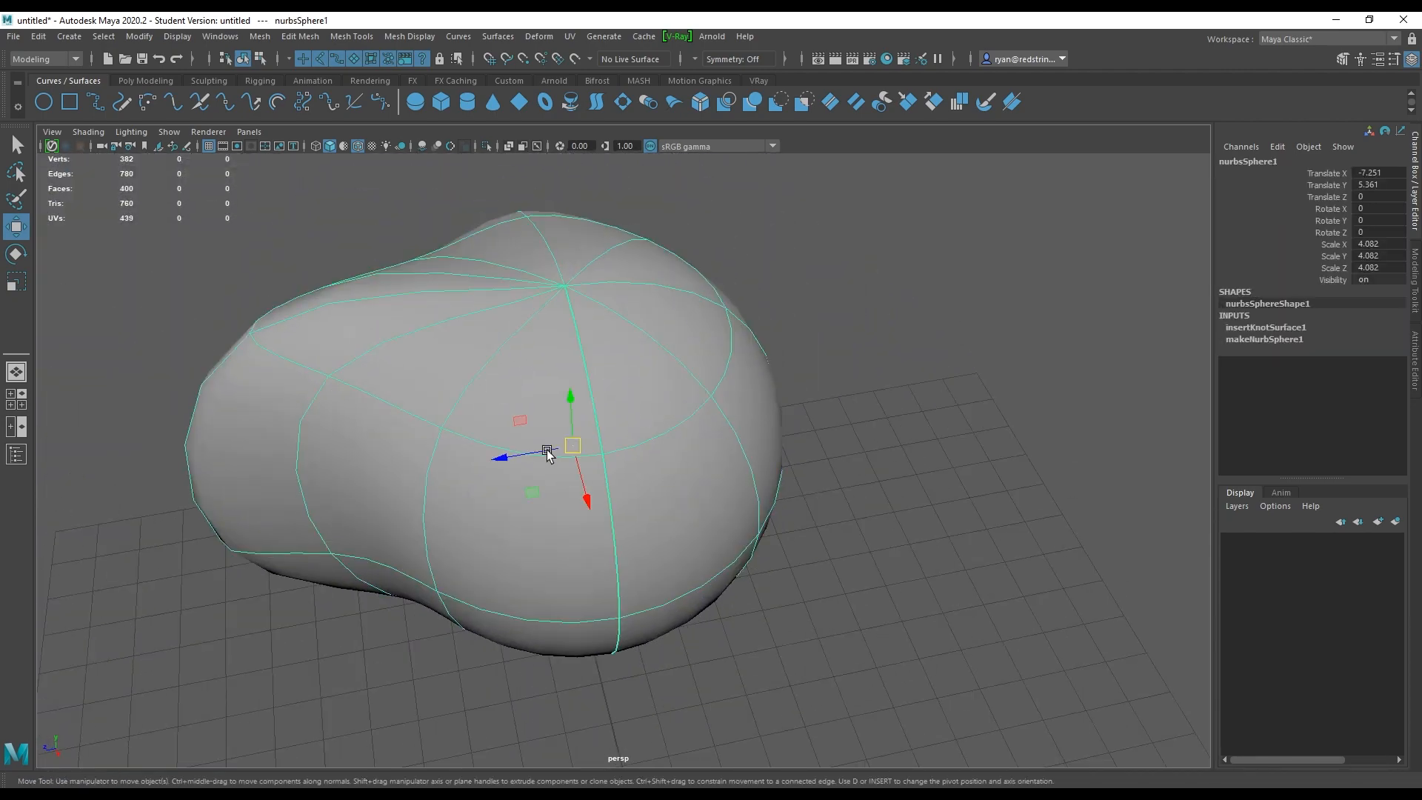
left_click_drag(546, 454, 615, 349, "alt")
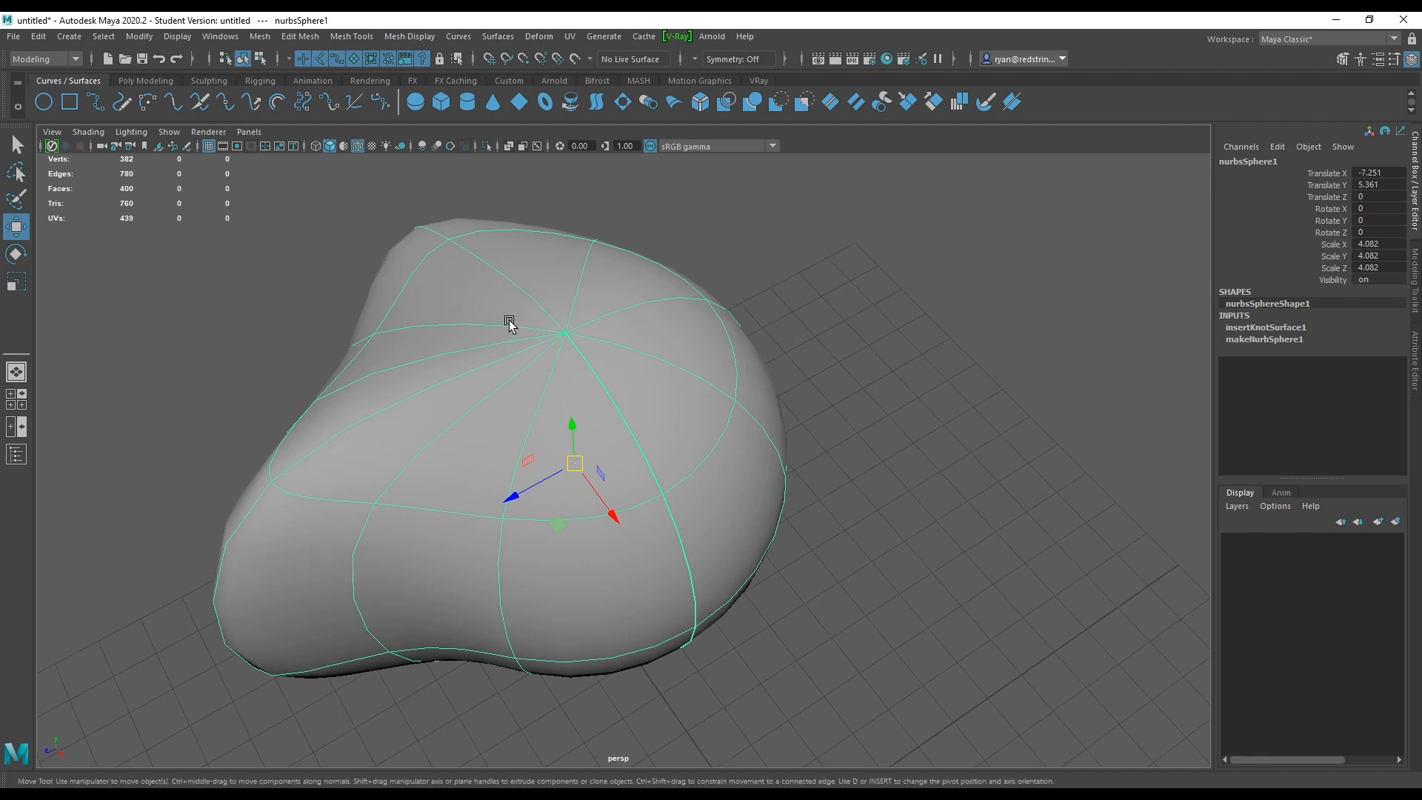
- Expand the reshaped NURBS sphere's creation settings and set its Start Sweep to 68.755
left_click(1244, 340)
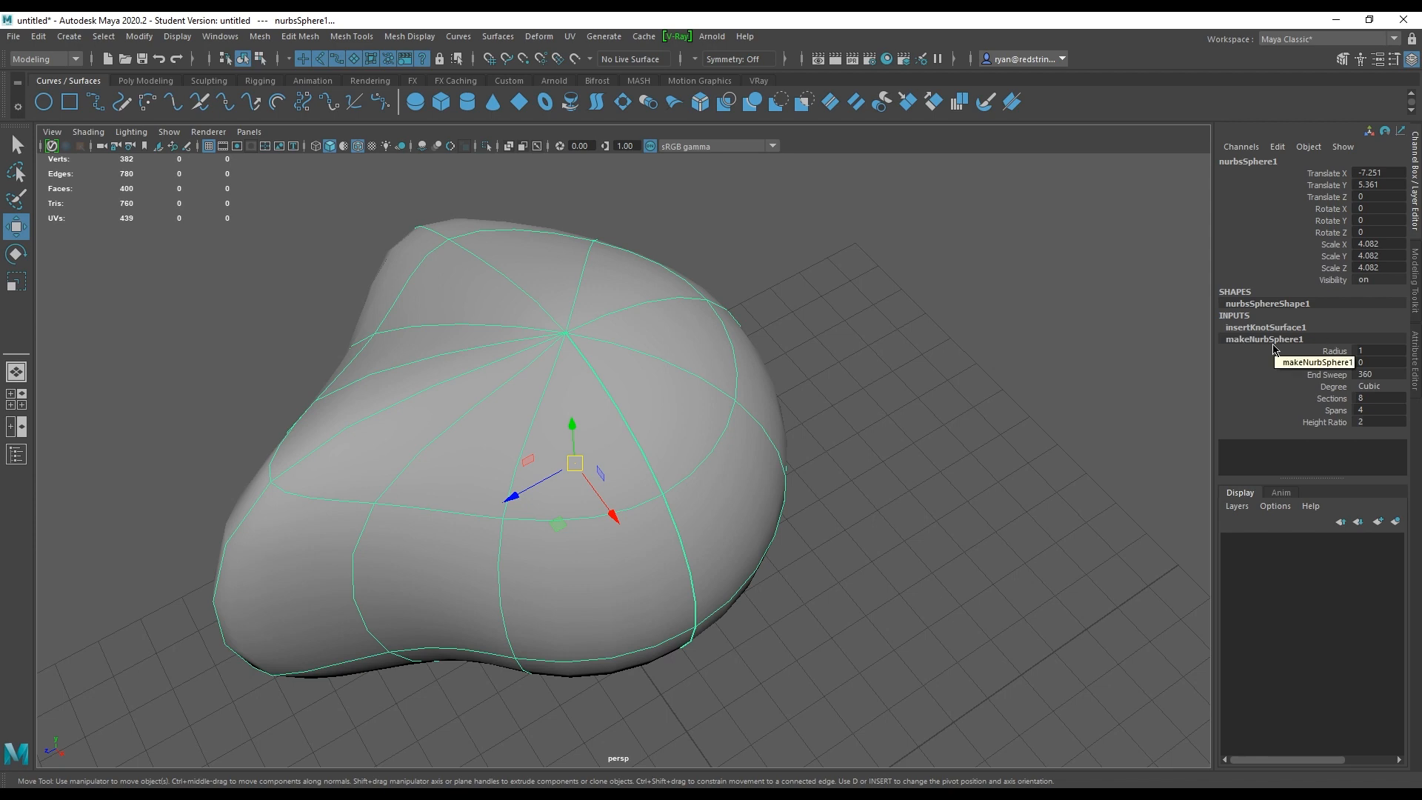
left_click(1329, 364)
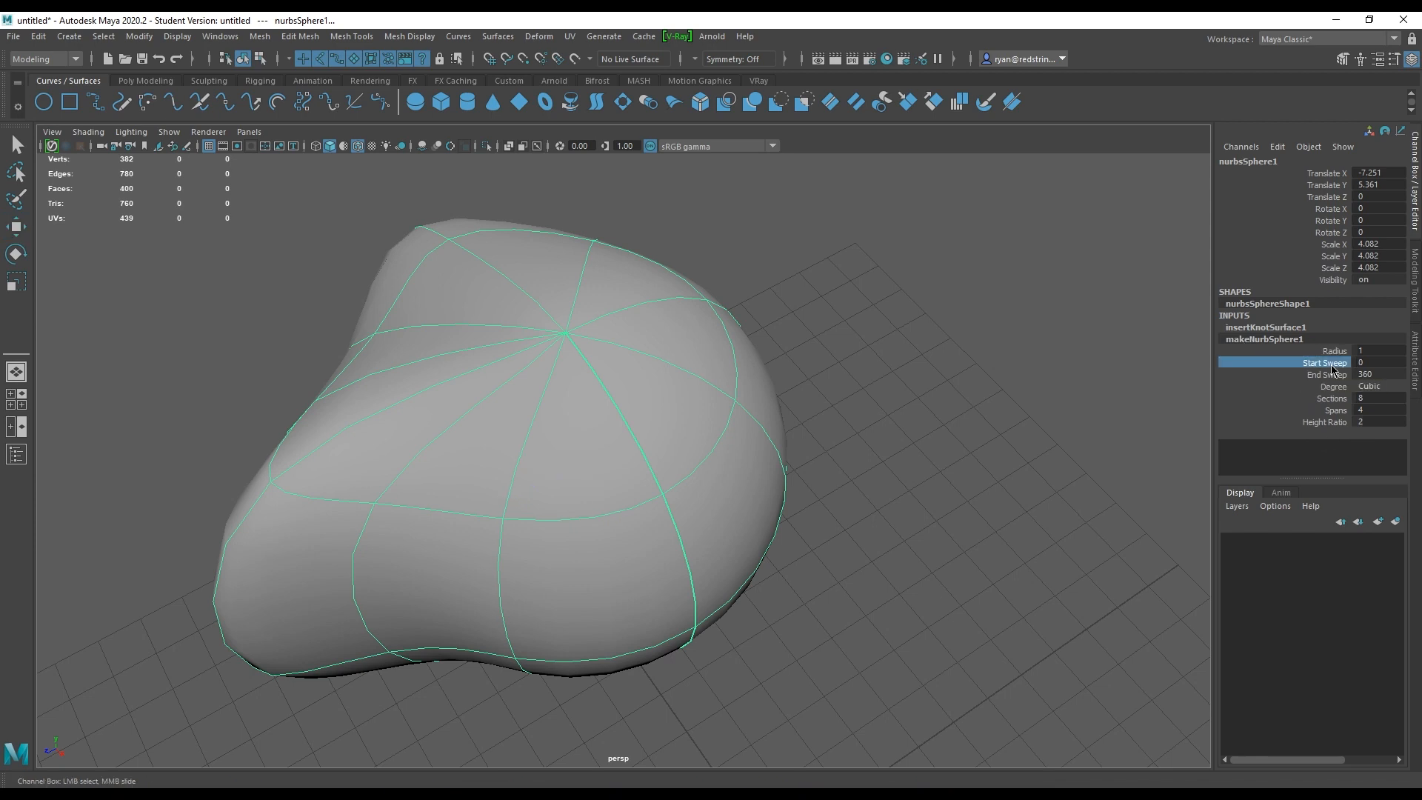
middle_click_drag(906, 412, 961, 420)
- Try adjusting the number of Sections and Spans in the reshaped NURBS sphere's creation settings
left_click(1326, 375)
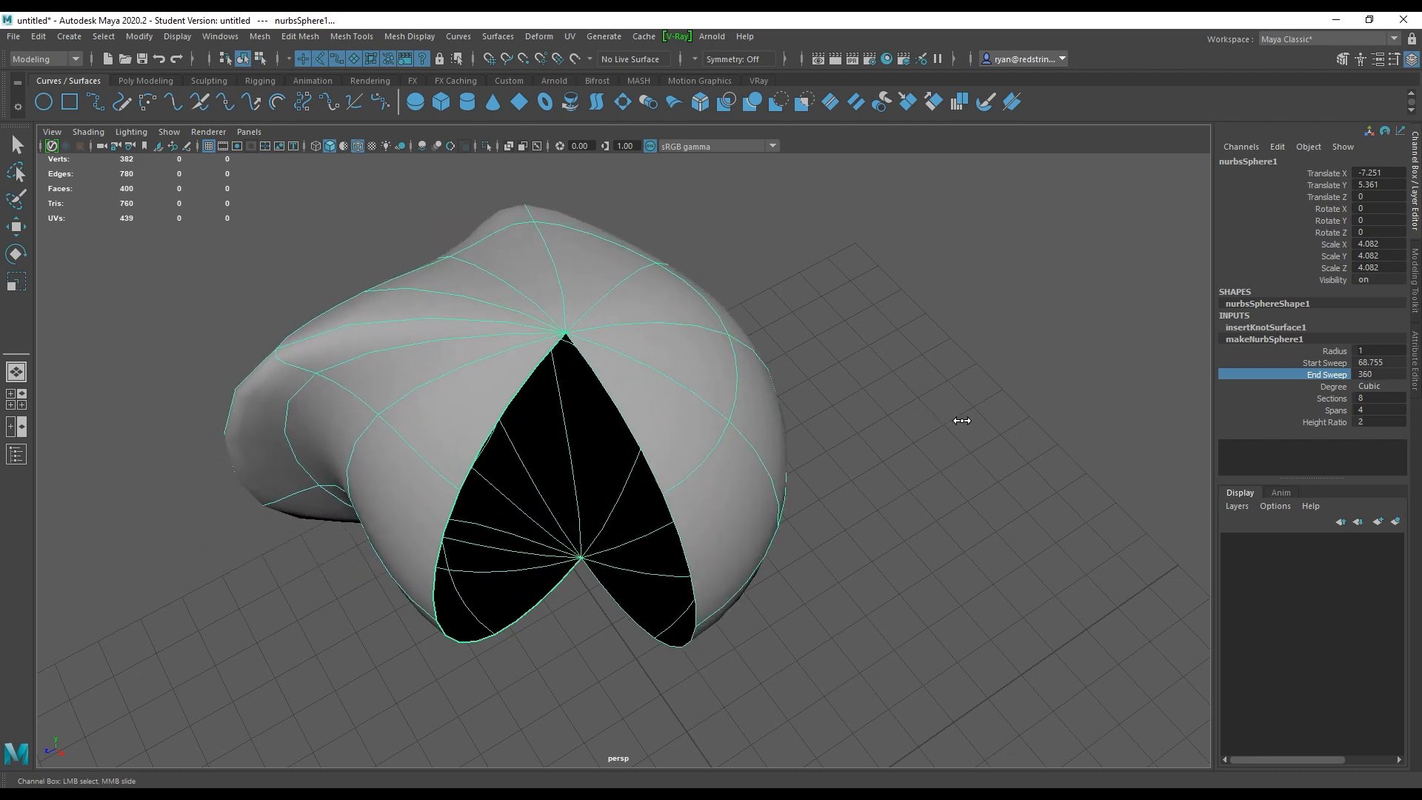
left_click(1336, 401)
middle_click_drag(975, 470, 941, 467)
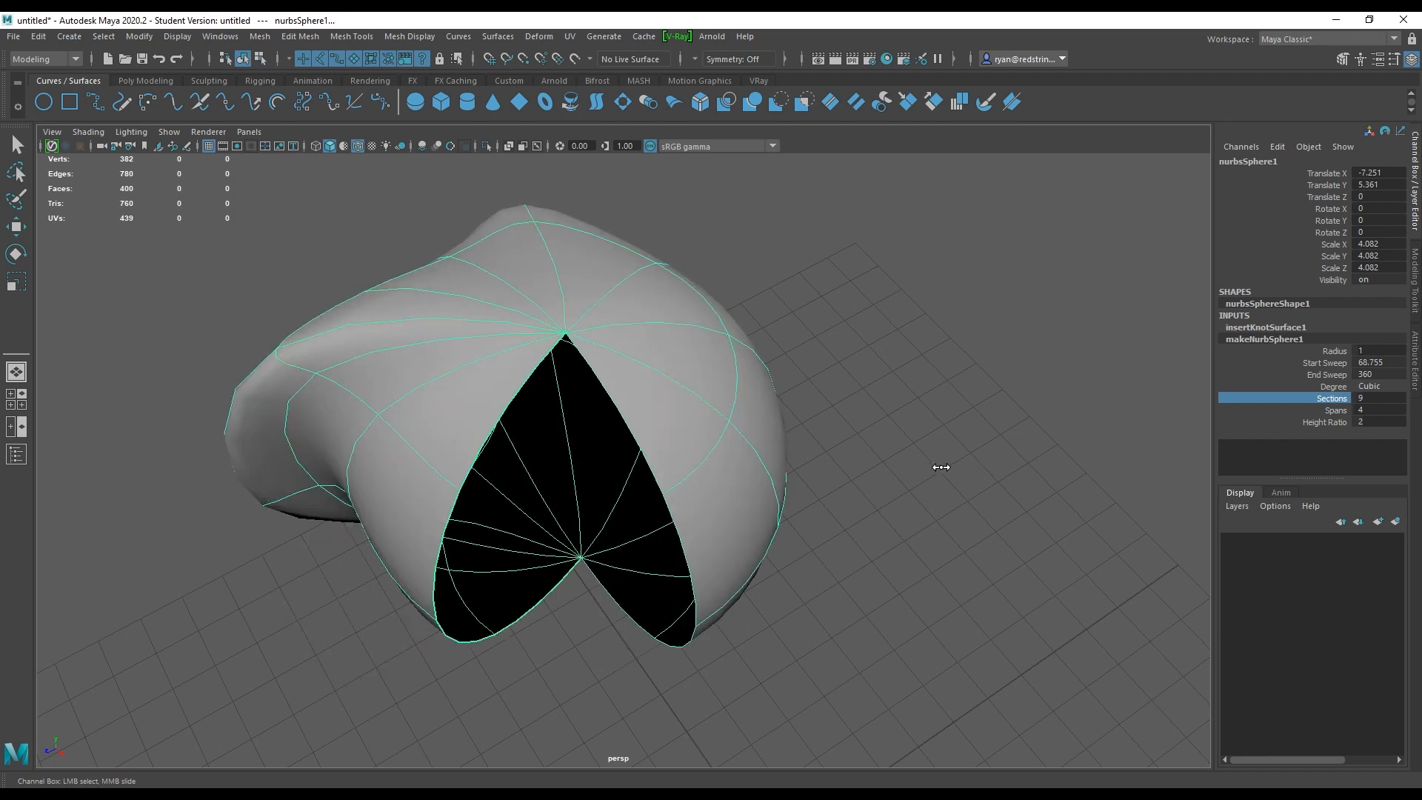
left_click(1337, 409)
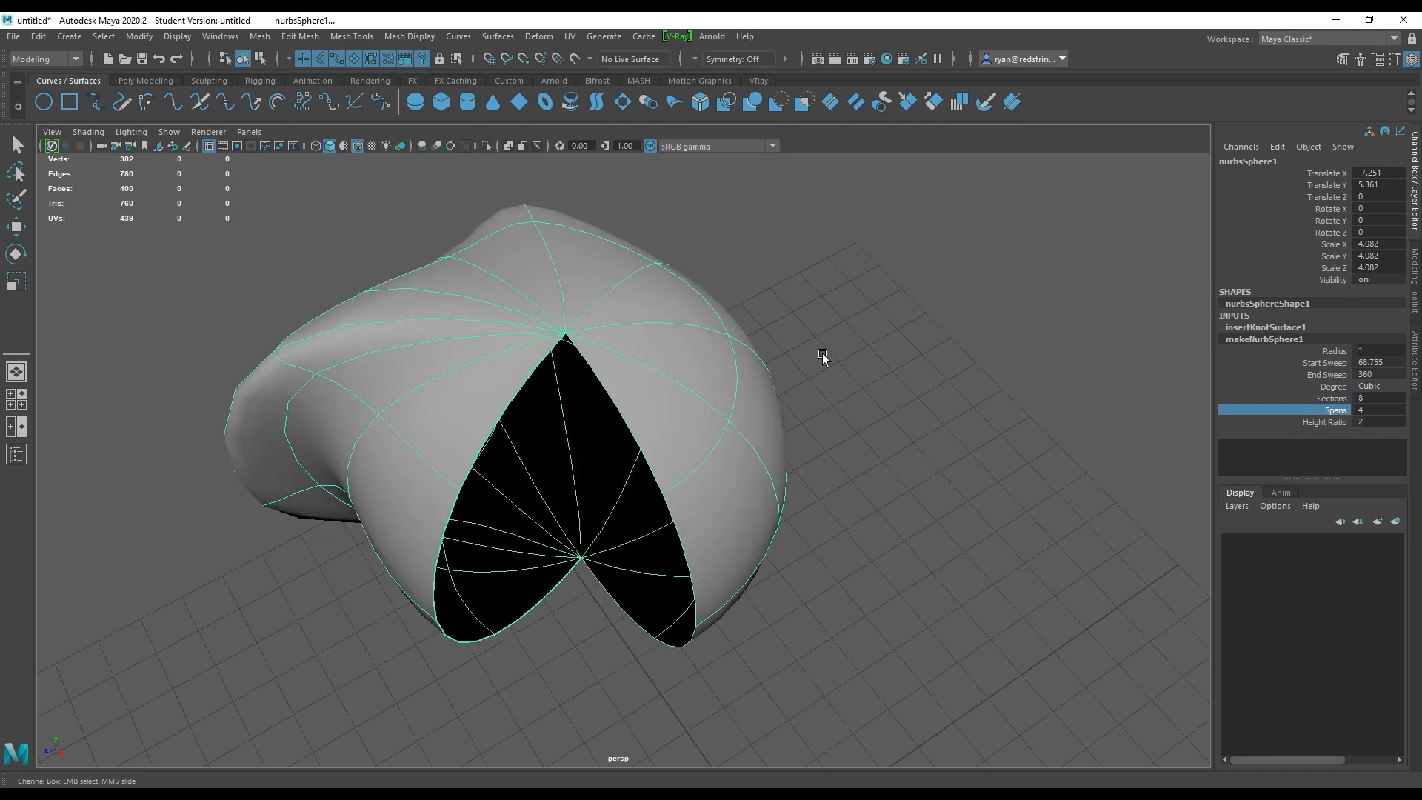
mouse_move(822, 358)
middle_mouse_down()
mouse_move(856, 365)
mouse_move(820, 367)
middle_mouse_up()
- Select both the NURBS sphere and the polygon sphere and delete them
left_click_drag(778, 390, 830, 352, "alt")
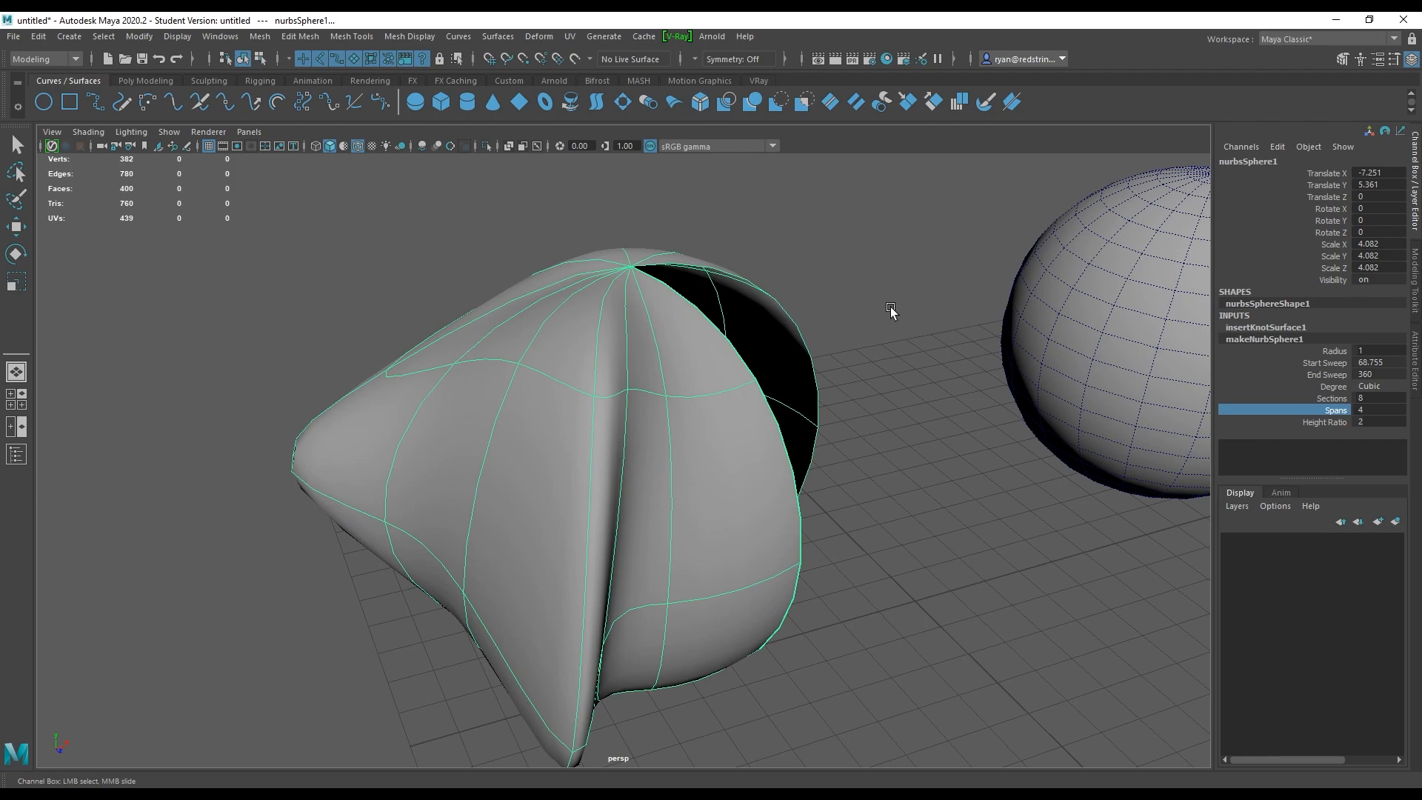
left_click_drag(890, 311, 699, 295, "alt")
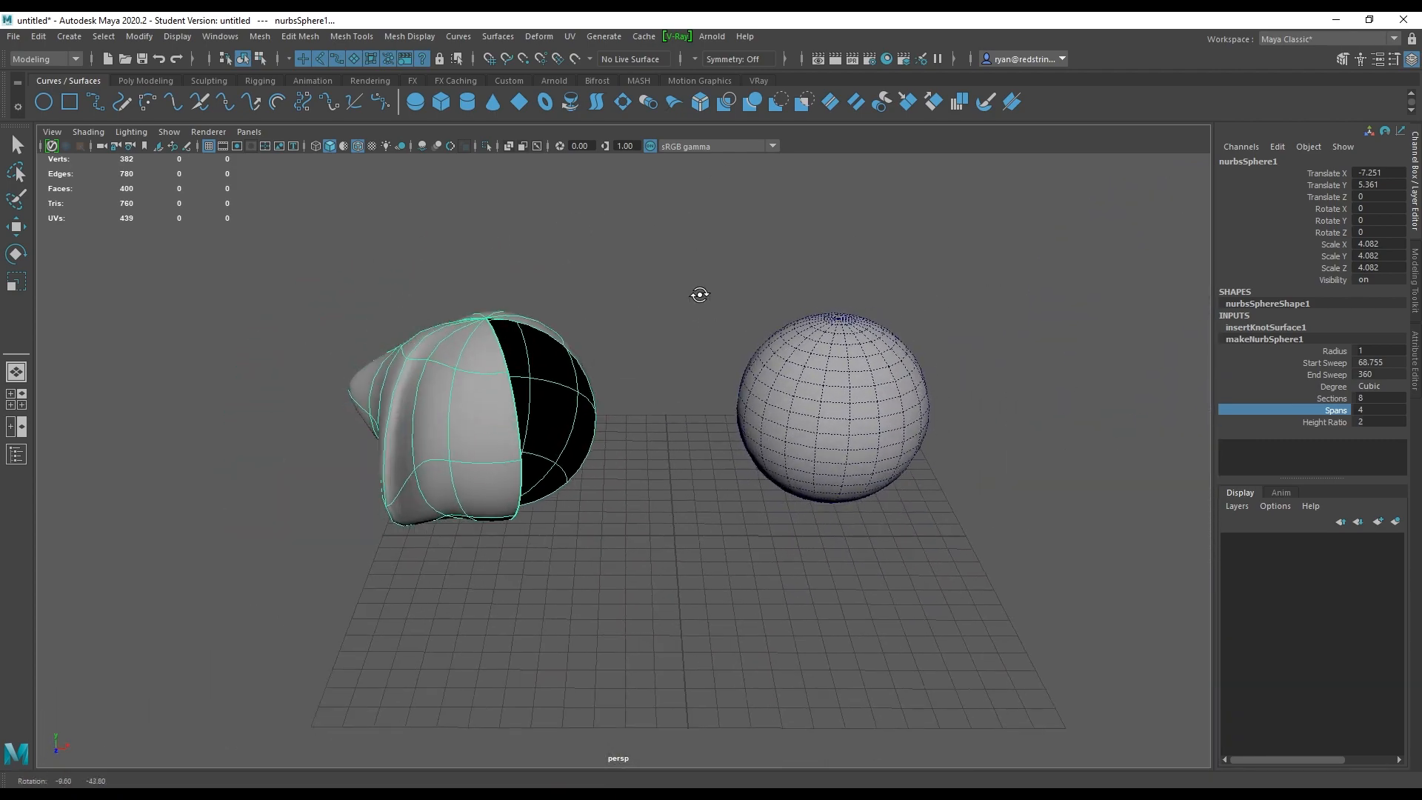
left_click_drag(391, 243, 971, 544)
key("w")
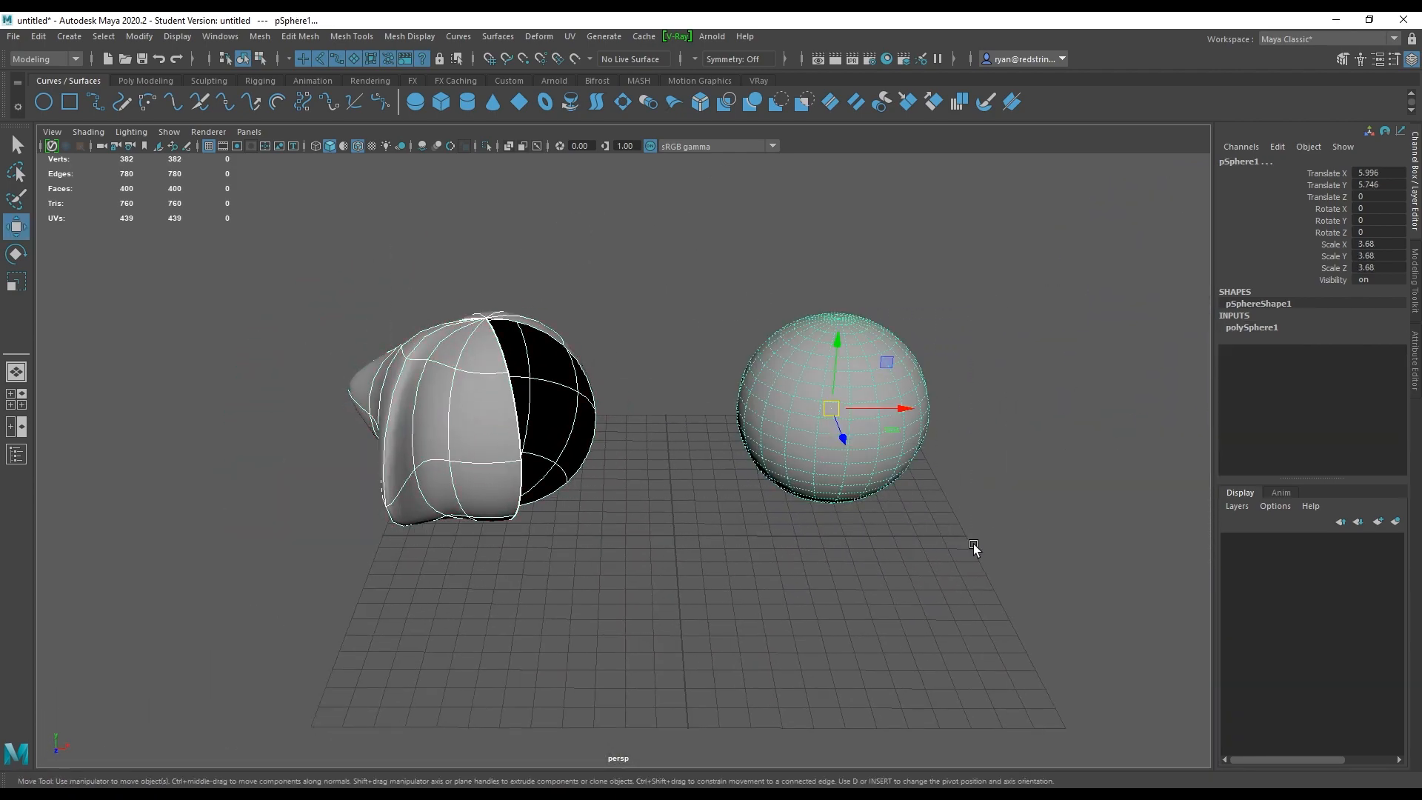
key("Delete")
- Create a new NURBS sphere scaled to about 3.301 at the grid centre and raise it to about 6.935 in Y
left_click(416, 102)
left_click_drag(674, 534, 784, 548)
key("w")
left_click_drag(680, 474, 679, 319)
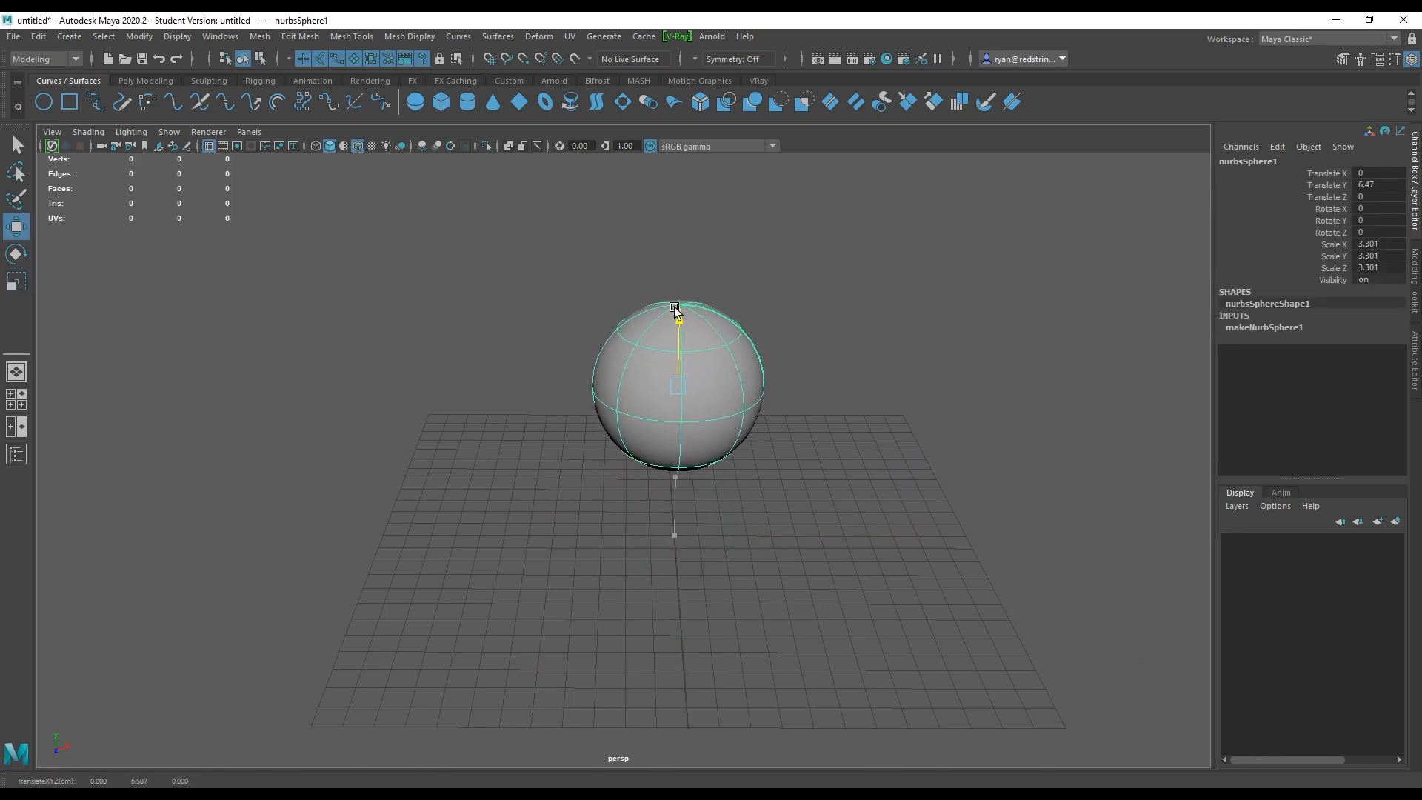
- Expand the new NURBS sphere's creation settings and set its Radius to 1.05
left_click(1251, 335)
left_click_drag(1130, 384, 930, 348, "alt")
right_click_drag(930, 348, 1059, 418, "alt")
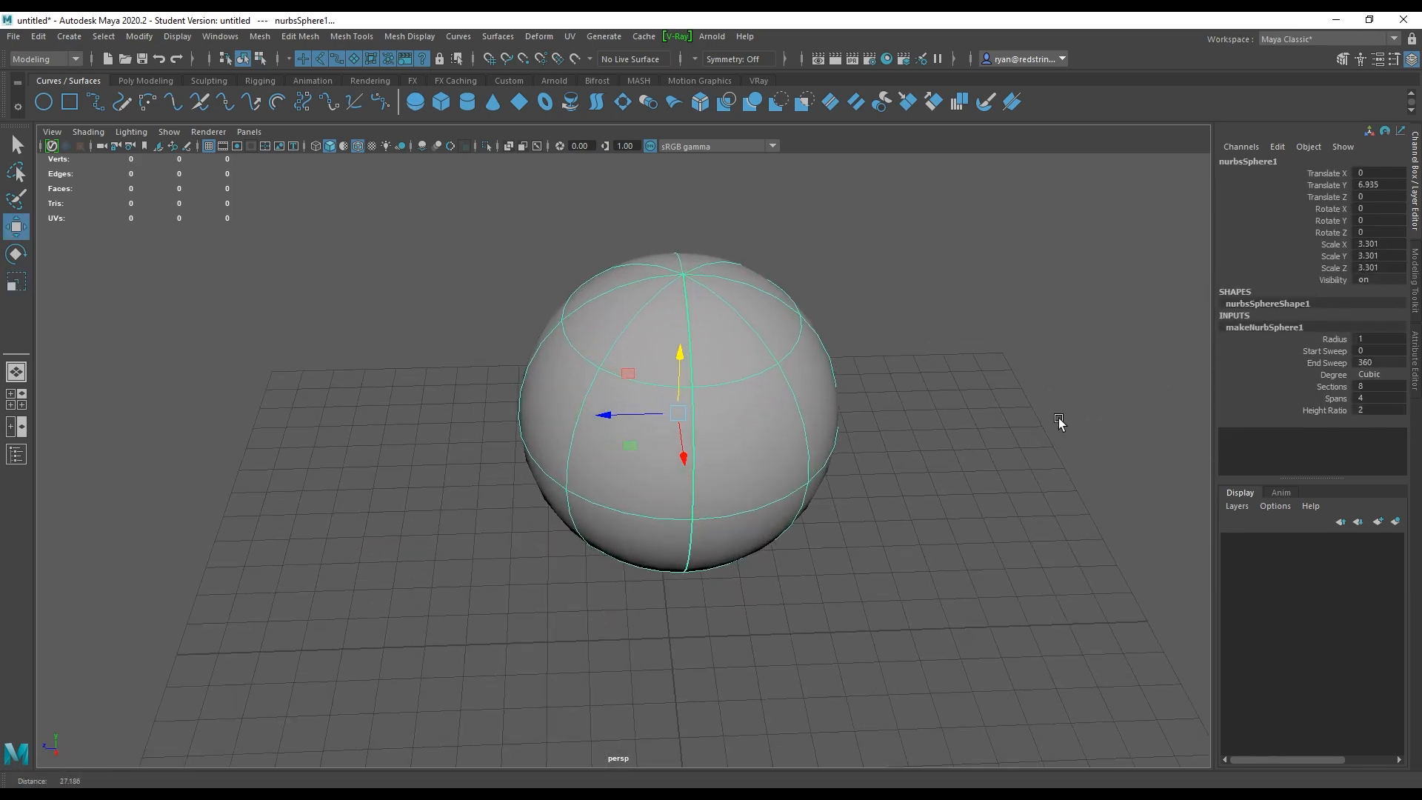
left_click(1341, 341)
middle_click_drag(1054, 372, 1023, 380)
- Open a vertical wedge in the NURBS sphere by setting its Start Sweep to 35.523
left_click(1337, 353)
middle_click_drag(946, 417, 1063, 418)
left_click_drag(1063, 417, 1137, 409, "alt")
middle_click_drag(1136, 409, 1039, 412)
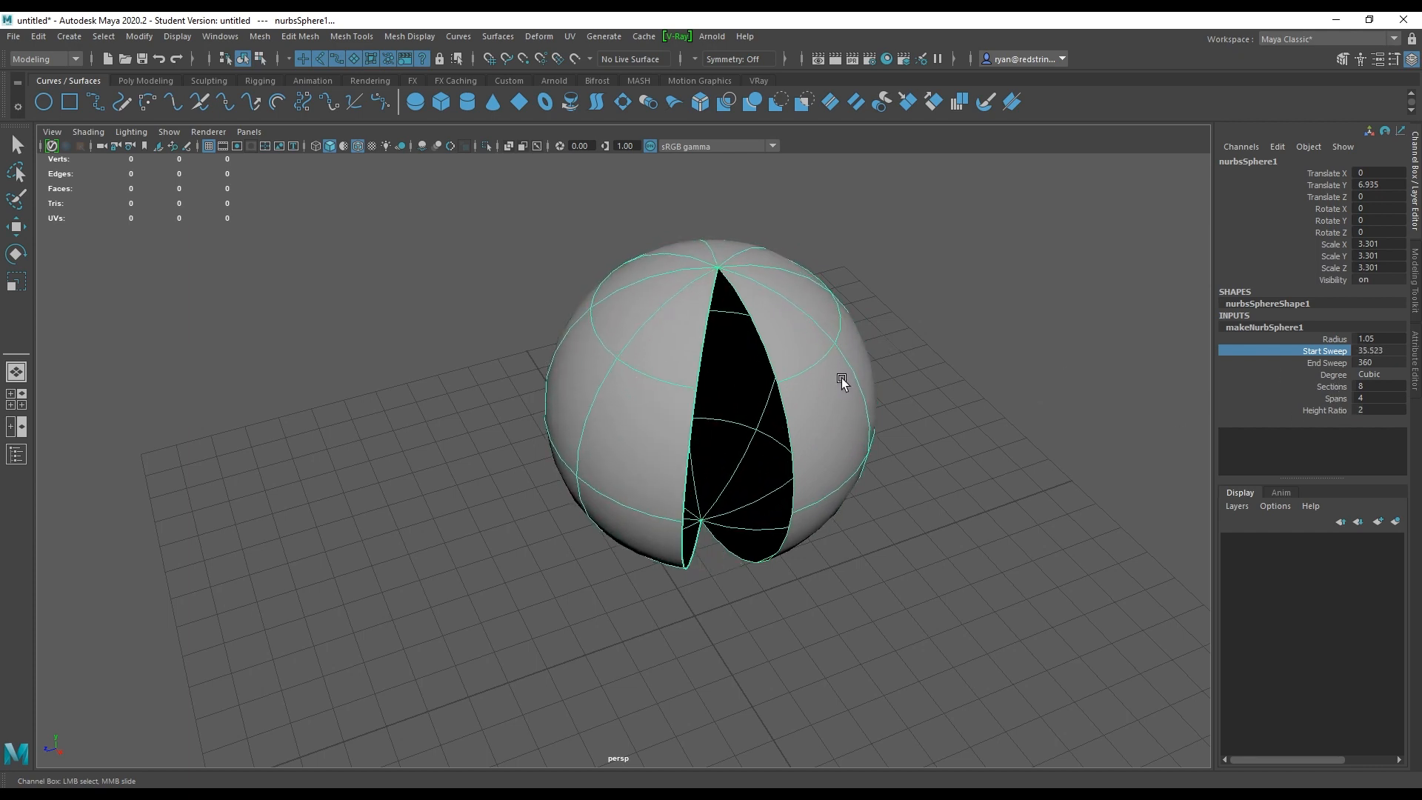
- Switch the NURBS sphere's Degree to Linear and inspect the faceted surface from several sides
left_click_drag(848, 355, 806, 318, "alt")
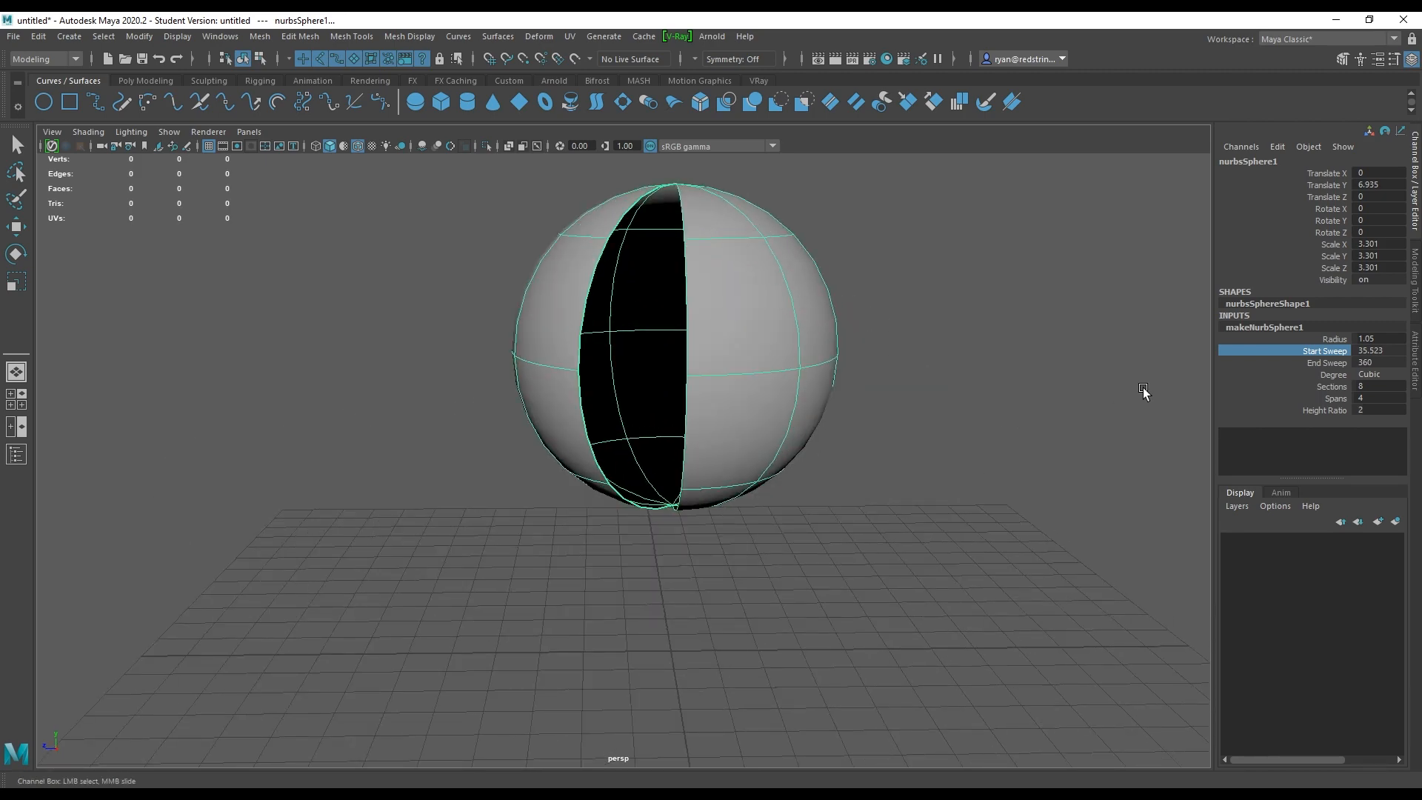
left_click(1340, 380)
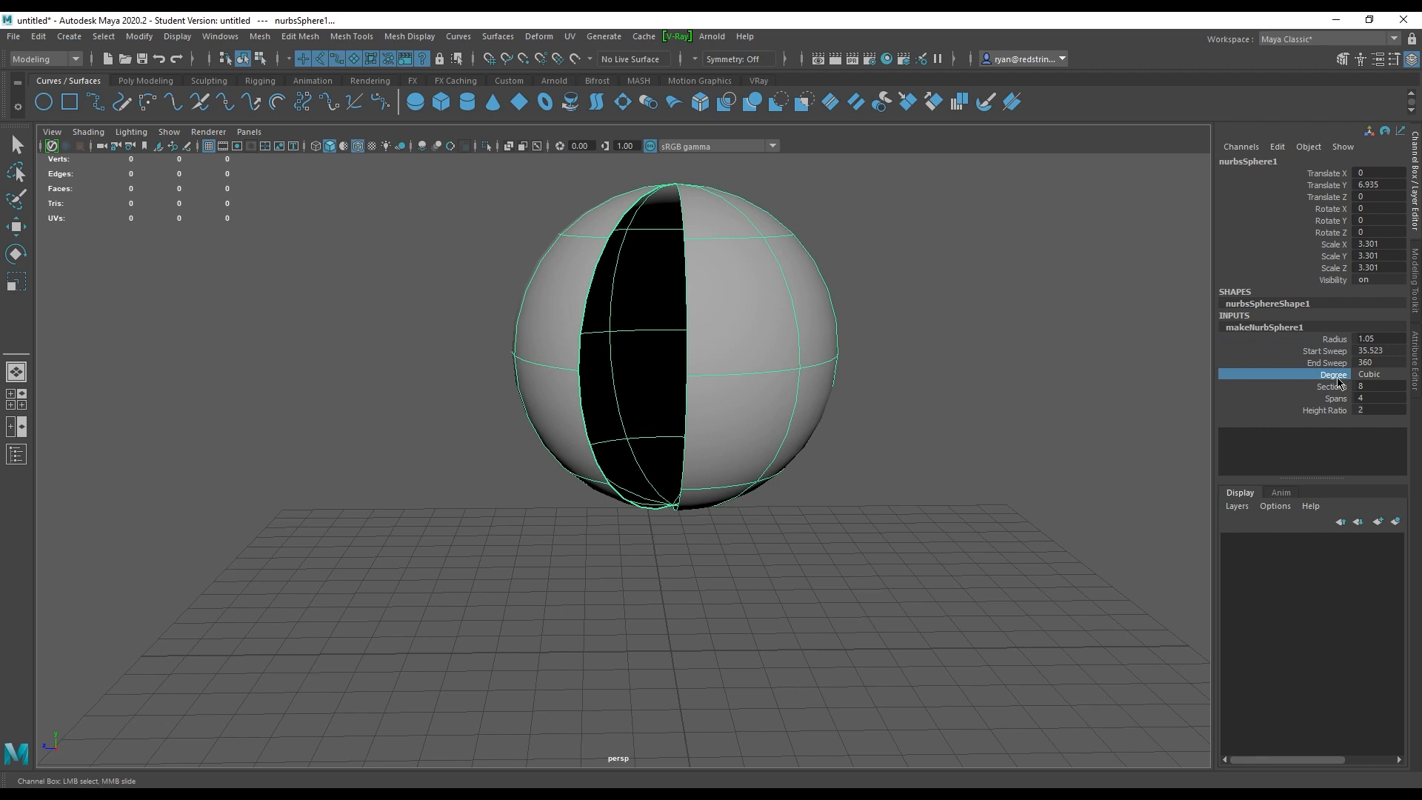
left_click(1392, 377)
left_click(1387, 388)
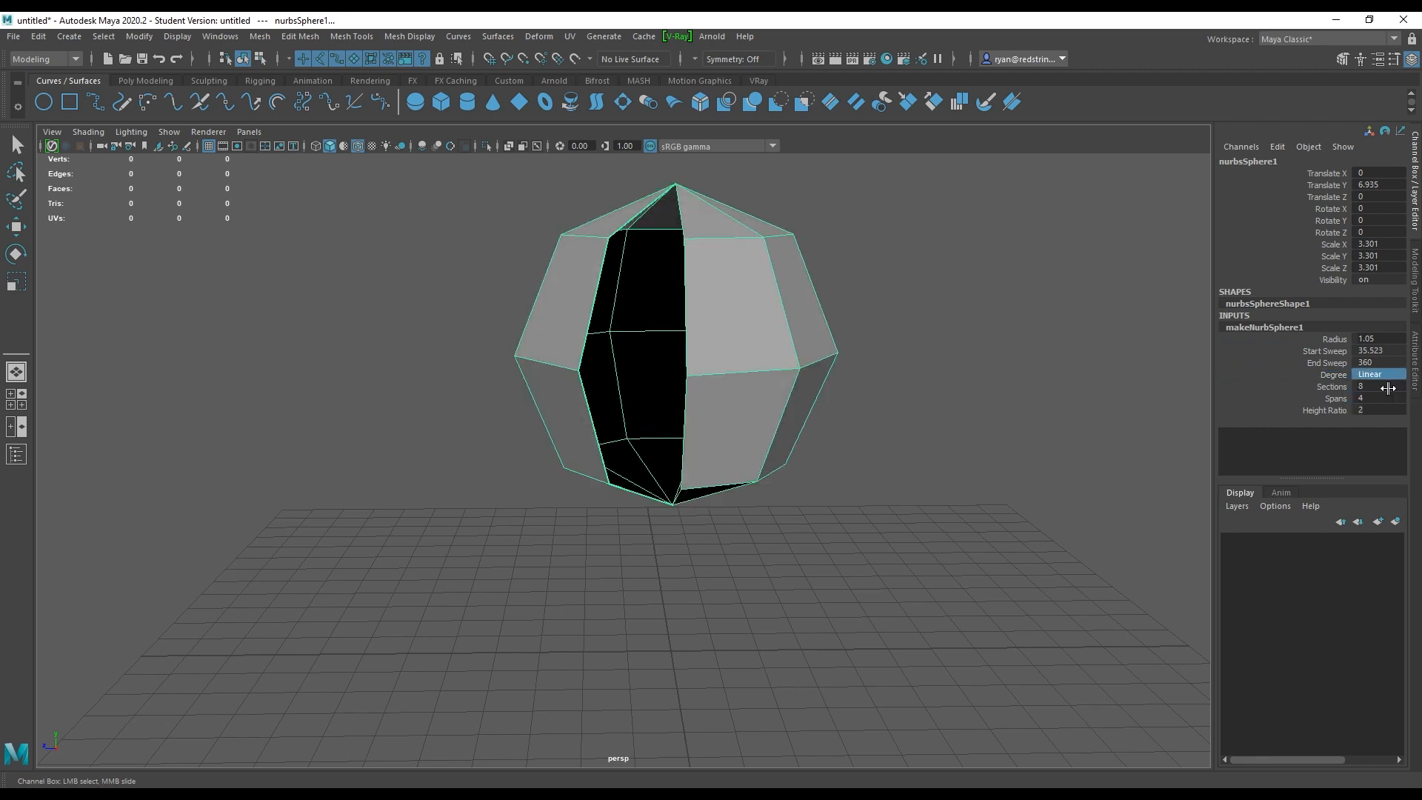
left_click_drag(737, 293, 770, 192, "alt")
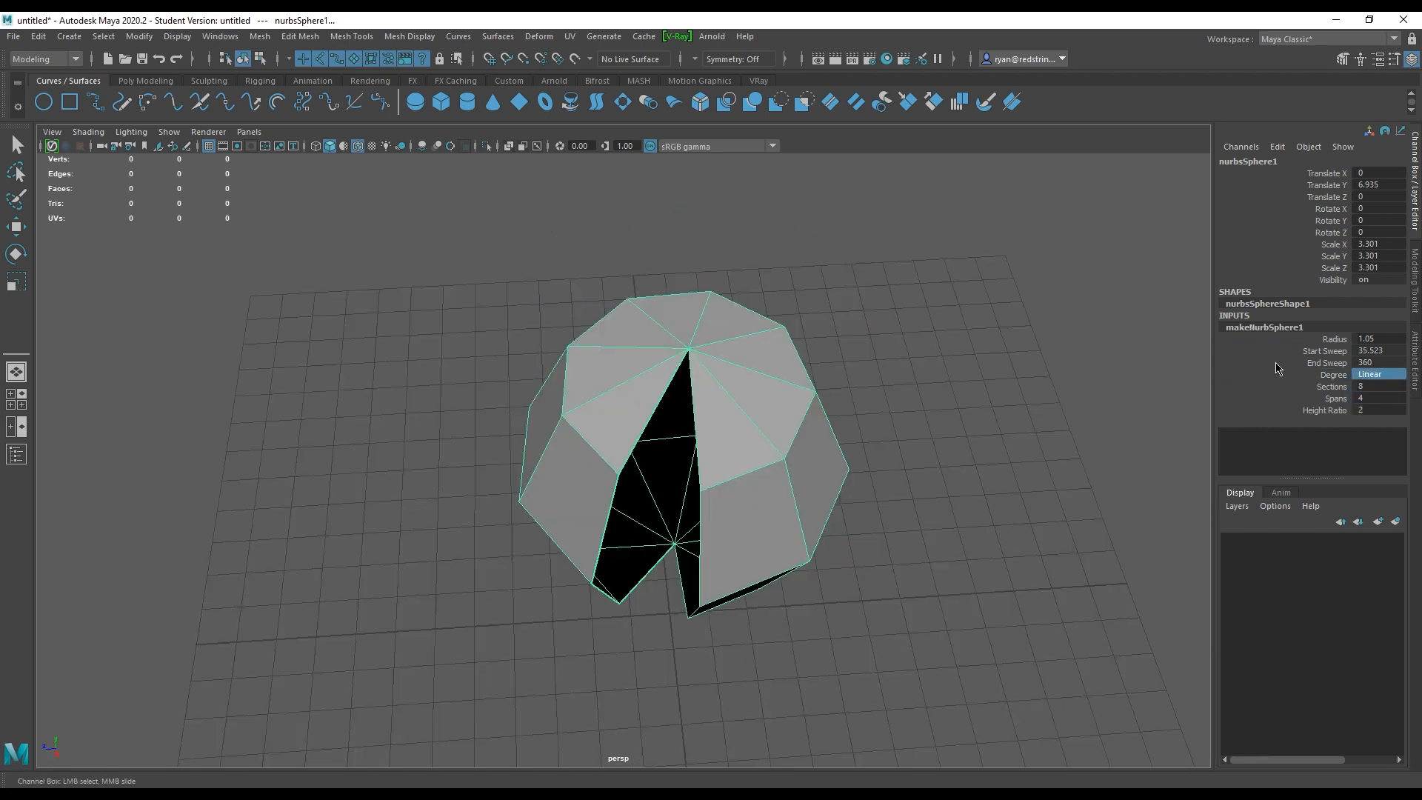
left_click_drag(874, 401, 968, 348, "alt")
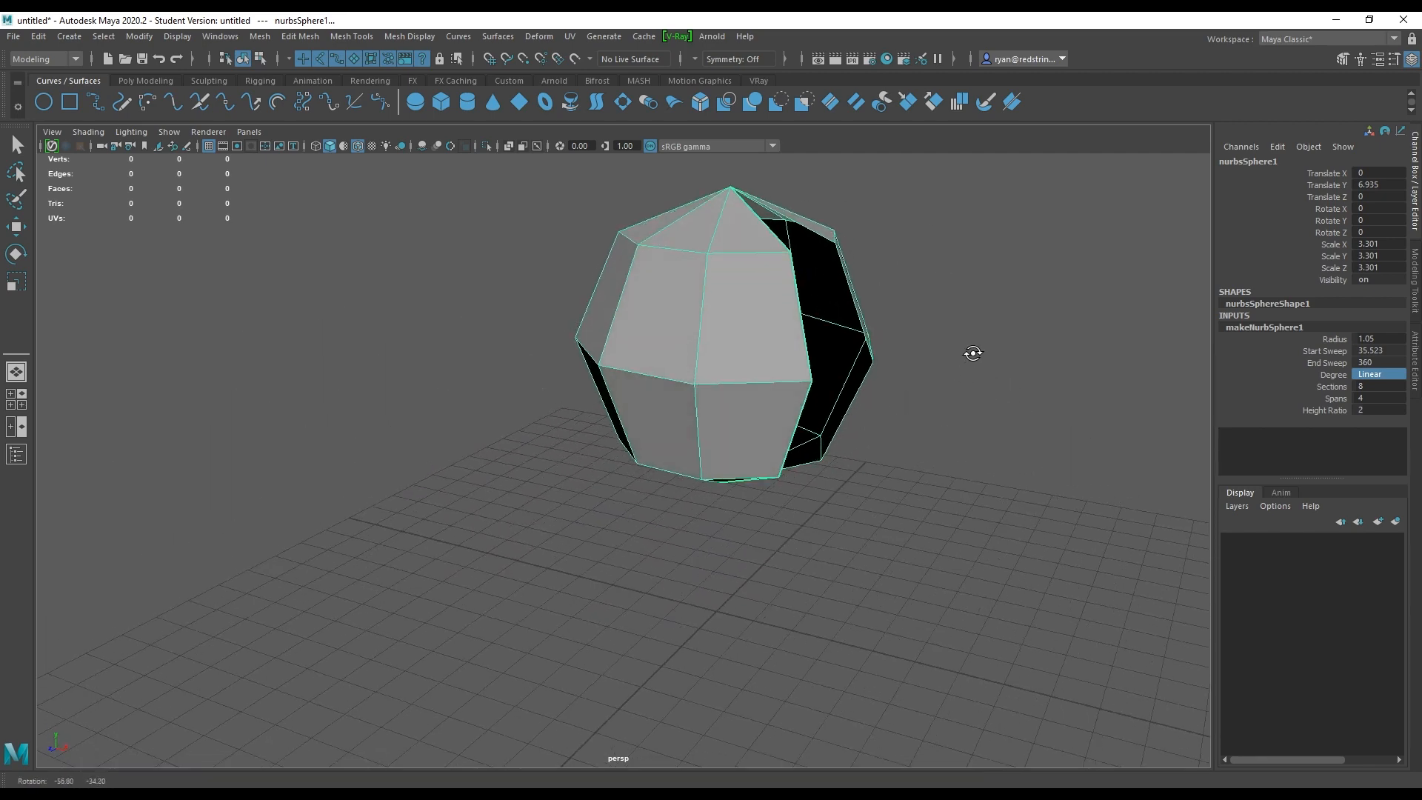
left_click_drag(832, 241, 823, 319, "alt")
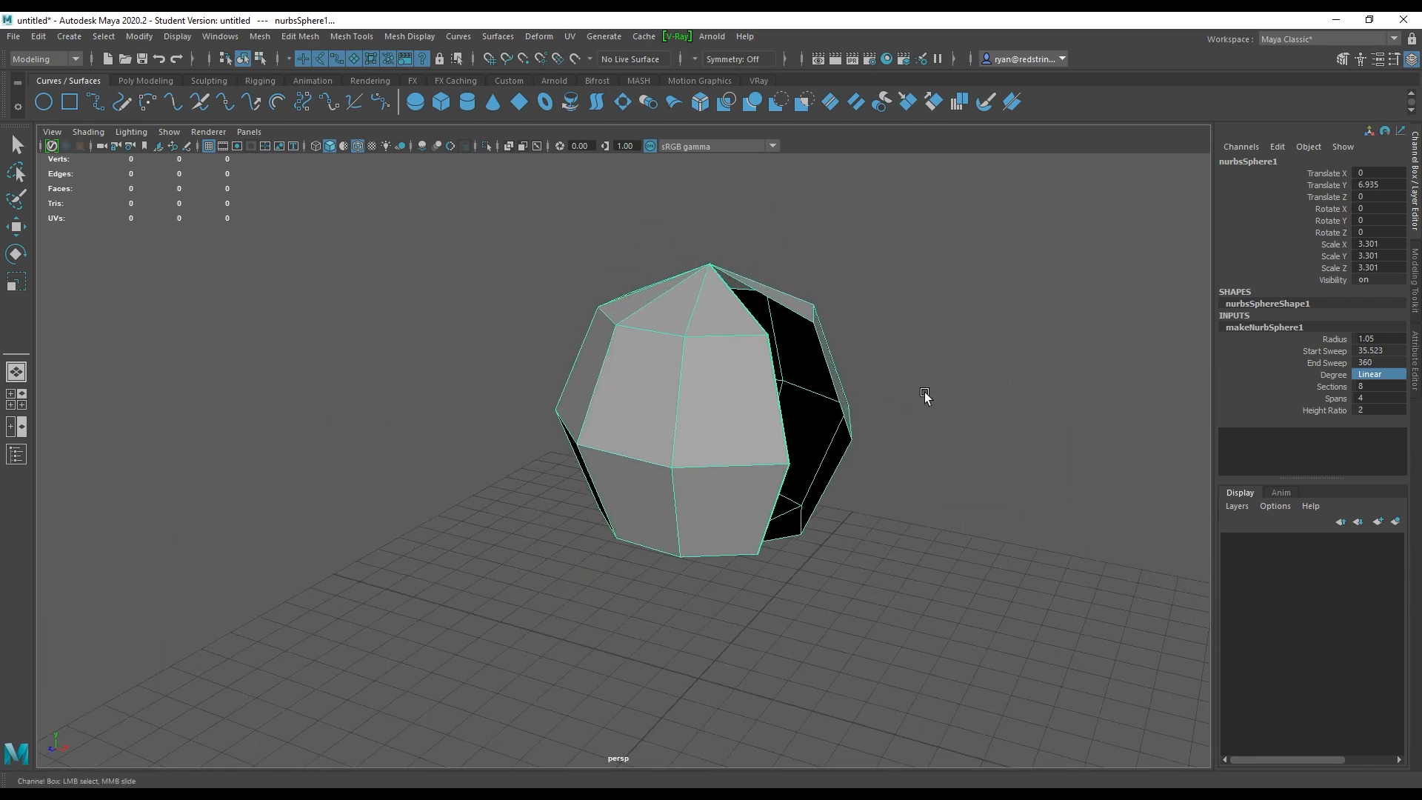
- Set the NURBS sphere's Degree back to Cubic
left_click_drag(925, 397, 797, 396, "alt")
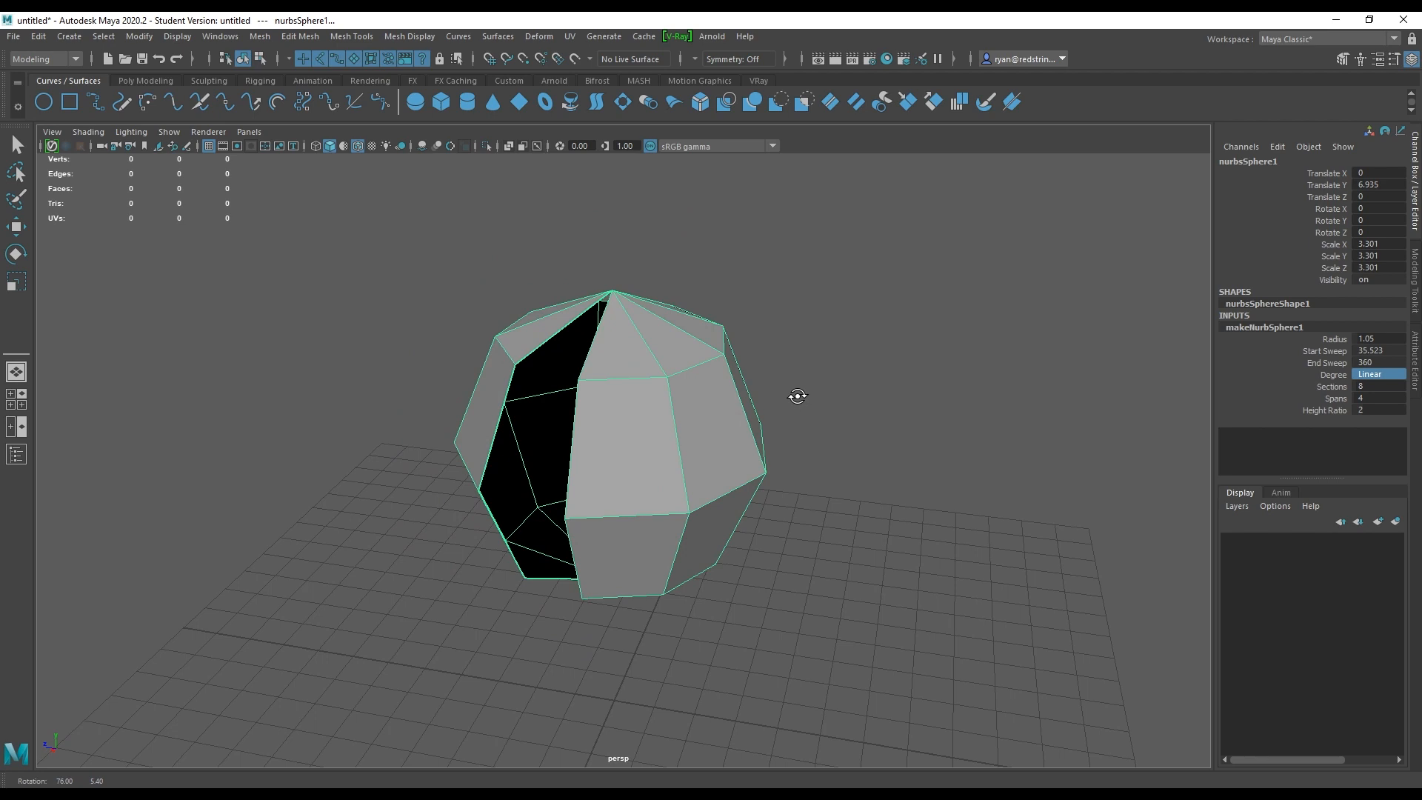
left_click(1382, 374)
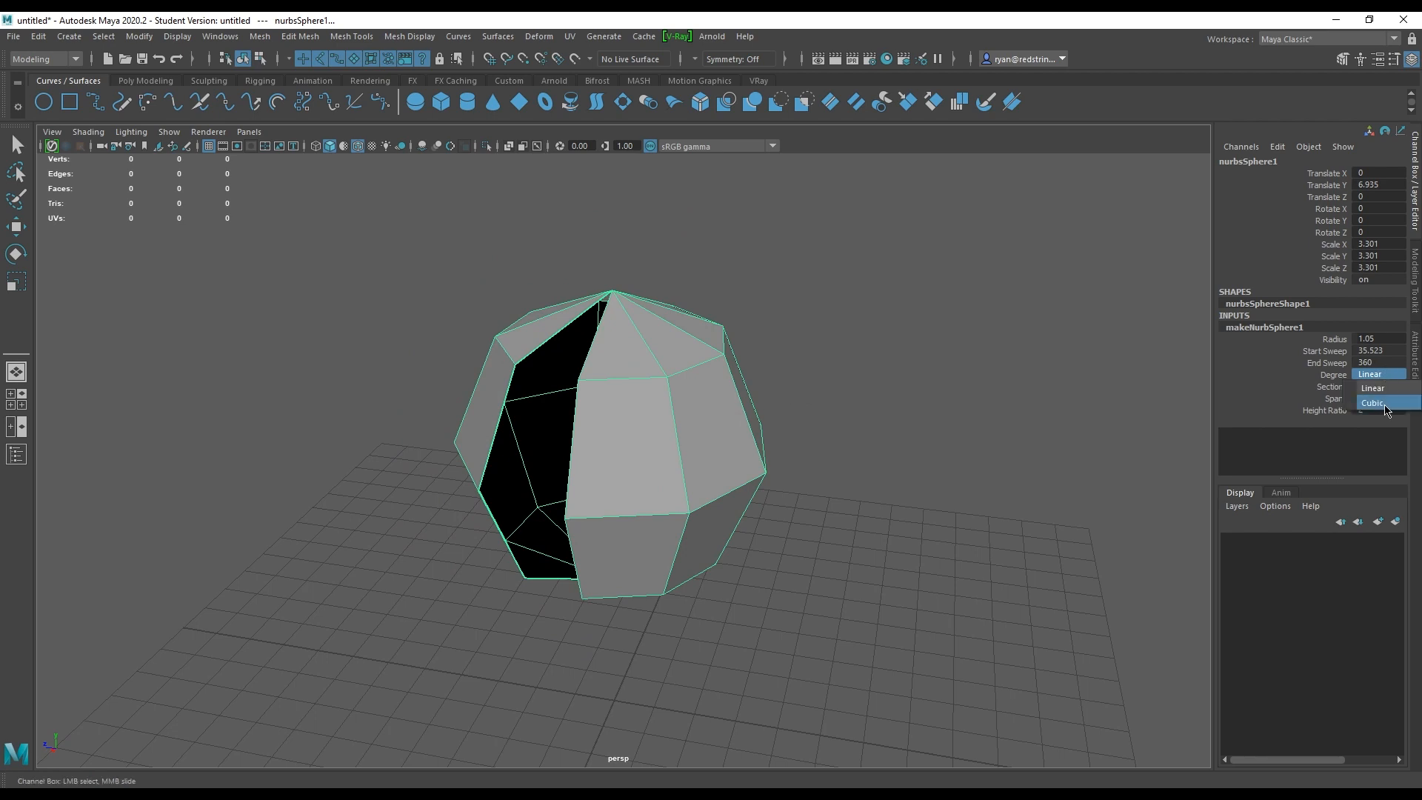
left_click(1385, 403)
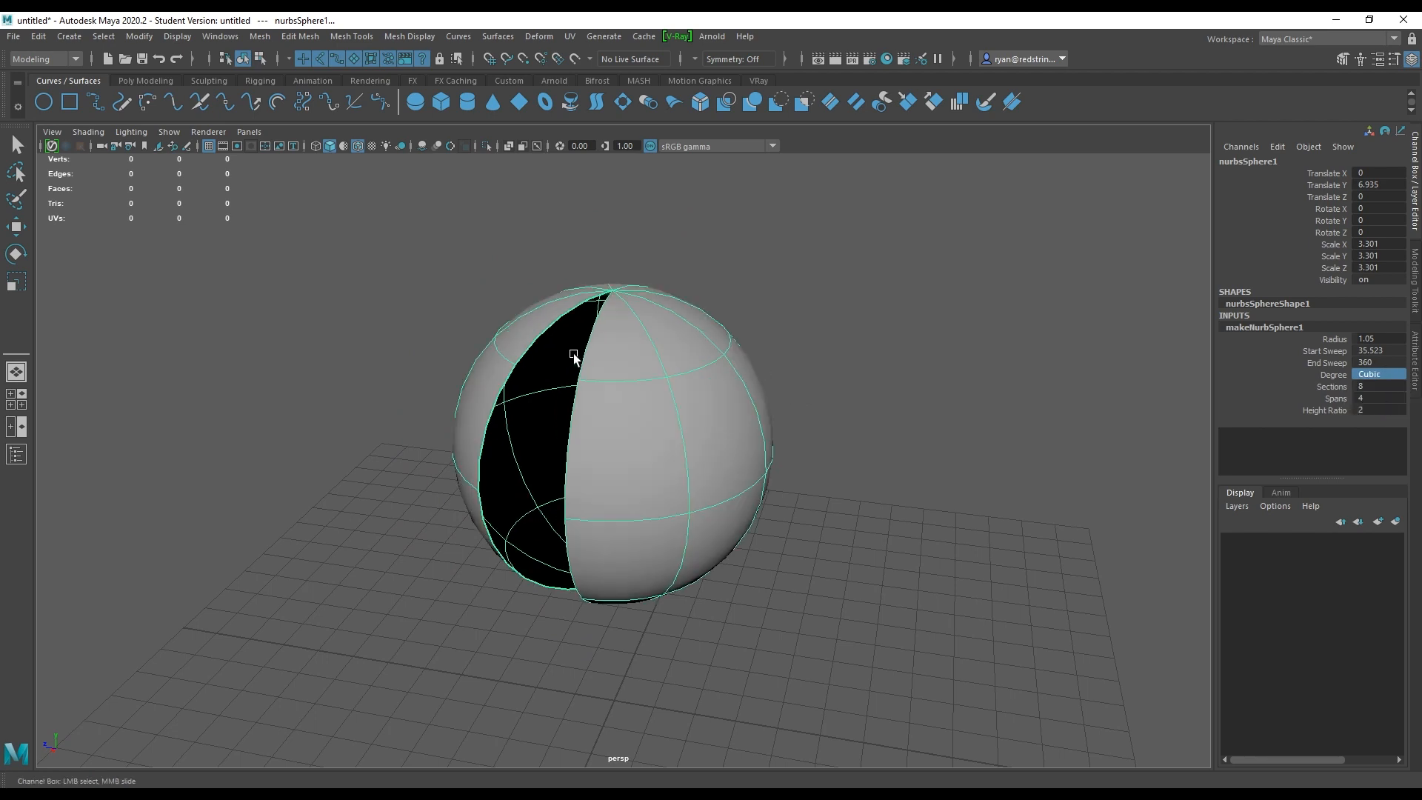
- Set the NURBS sphere's number of Sections to 7
left_click(1339, 388)
left_click_drag(1130, 397, 1075, 395, "alt")
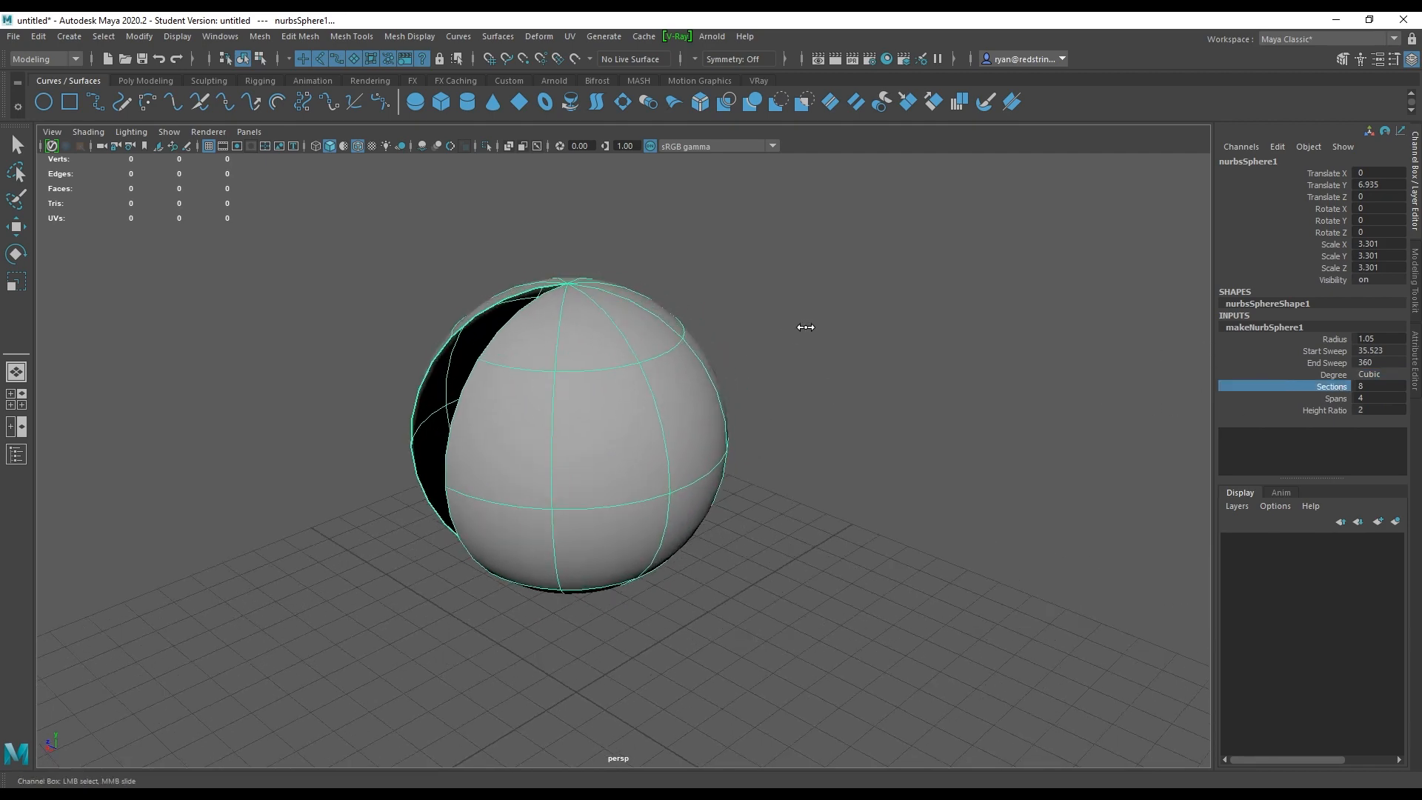
mouse_move(805, 326)
middle_mouse_down()
mouse_move(847, 333)
mouse_move(771, 344)
mouse_move(784, 346)
middle_mouse_up()
- Set the NURBS sphere's Spans to 10 and its Height Ratio to 1
left_click(1333, 399)
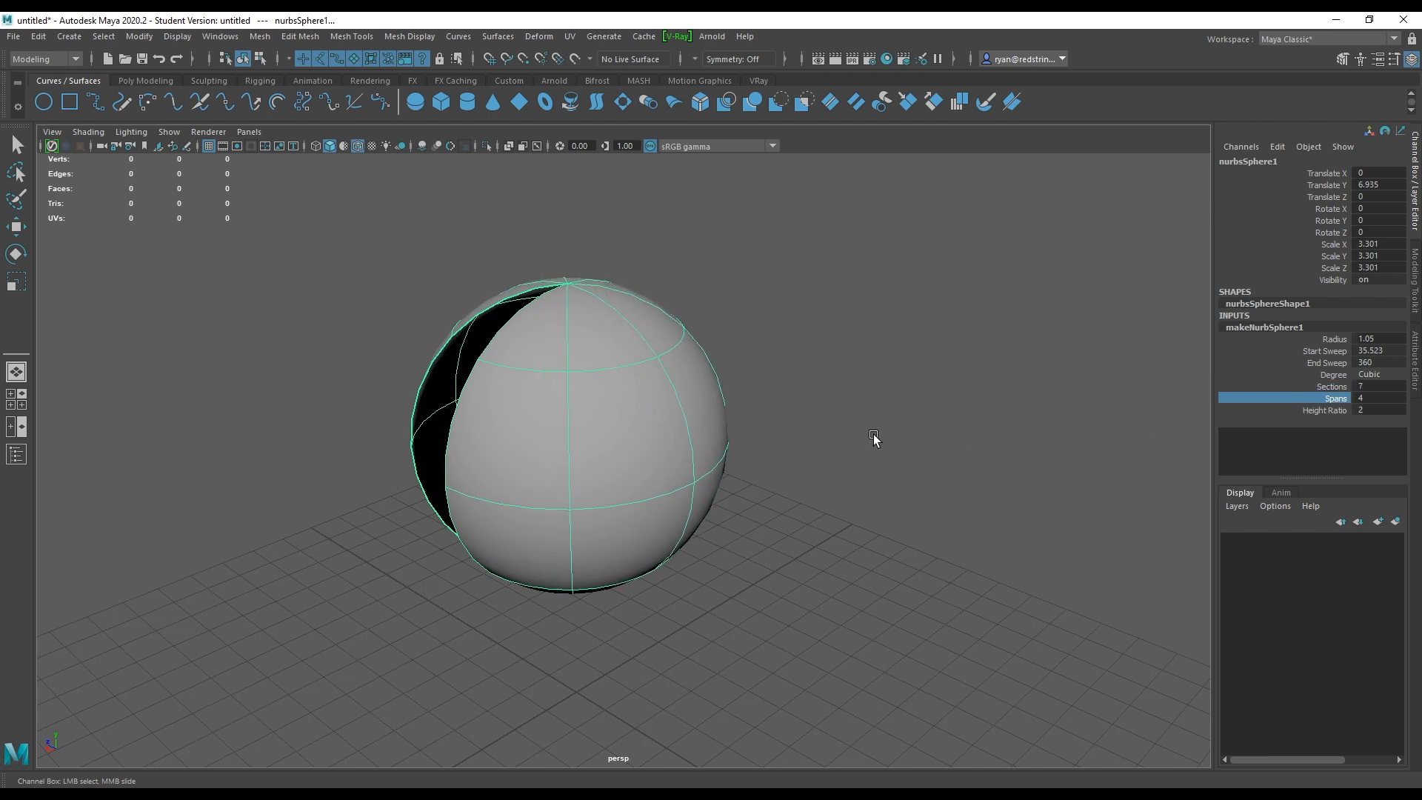
middle_click_drag(872, 438, 917, 436)
left_click(1323, 411)
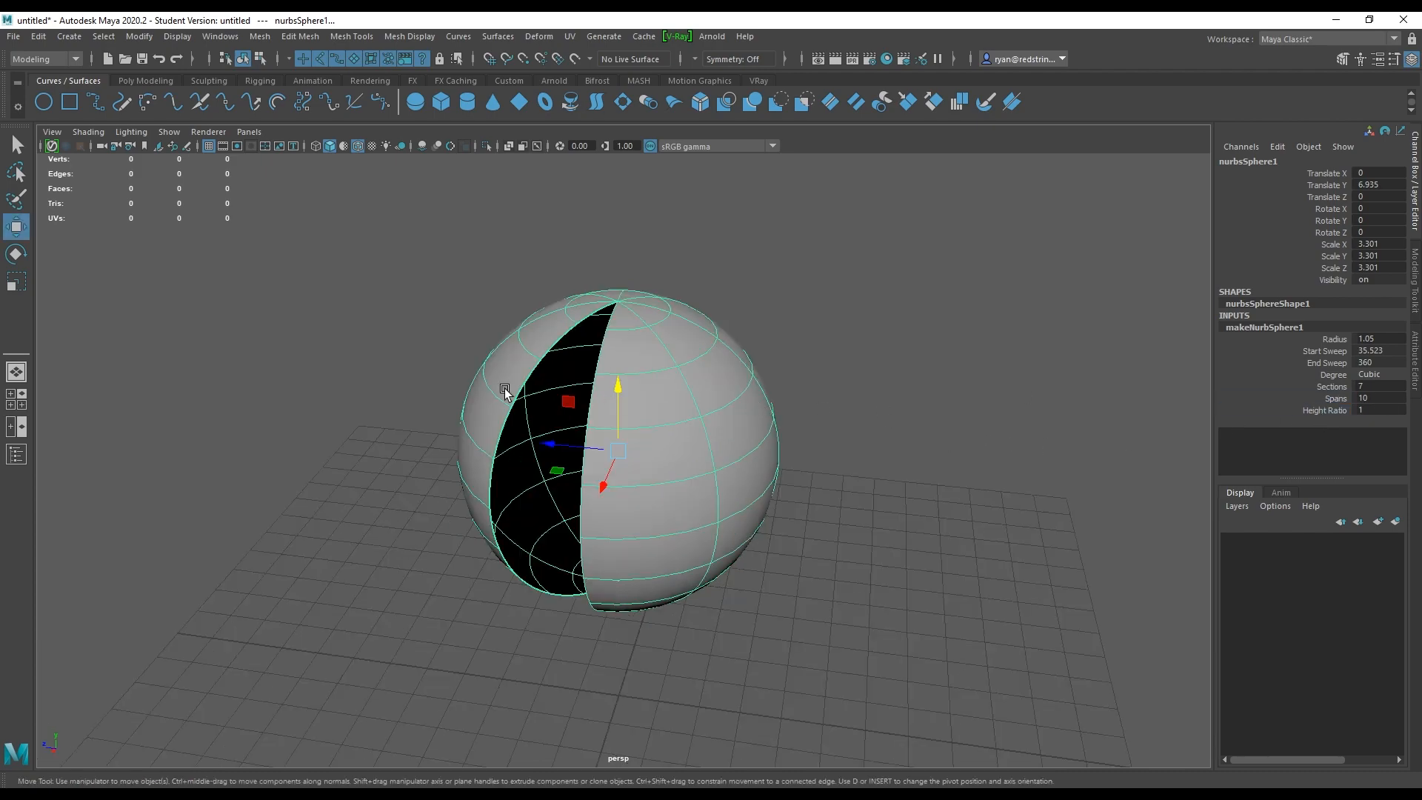
- Switch the NURBS sphere to control vertex mode and pull an upper vertex beside the wedge opening up and outward
left_click_drag(505, 389, 605, 381, "alt")
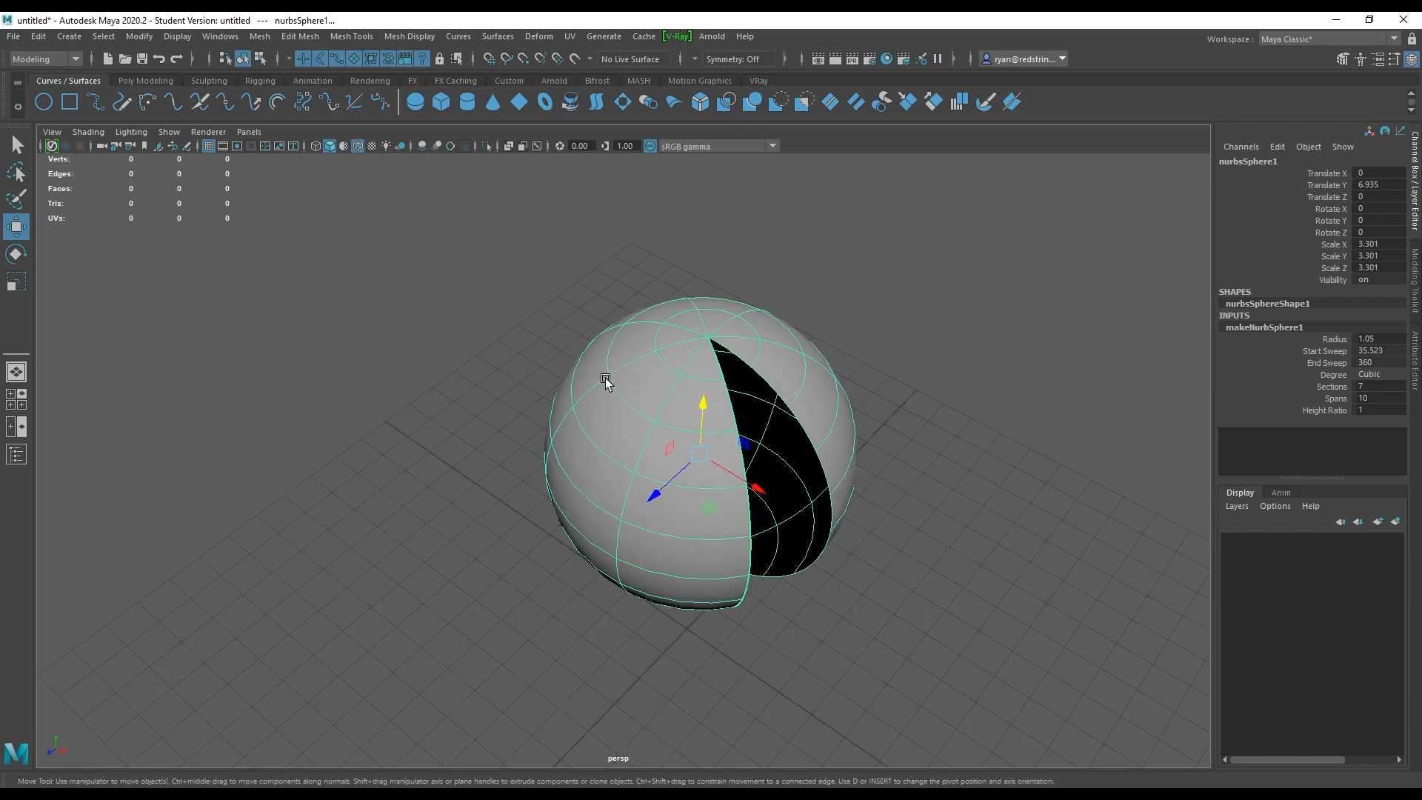
right_click_drag(605, 381, 522, 376)
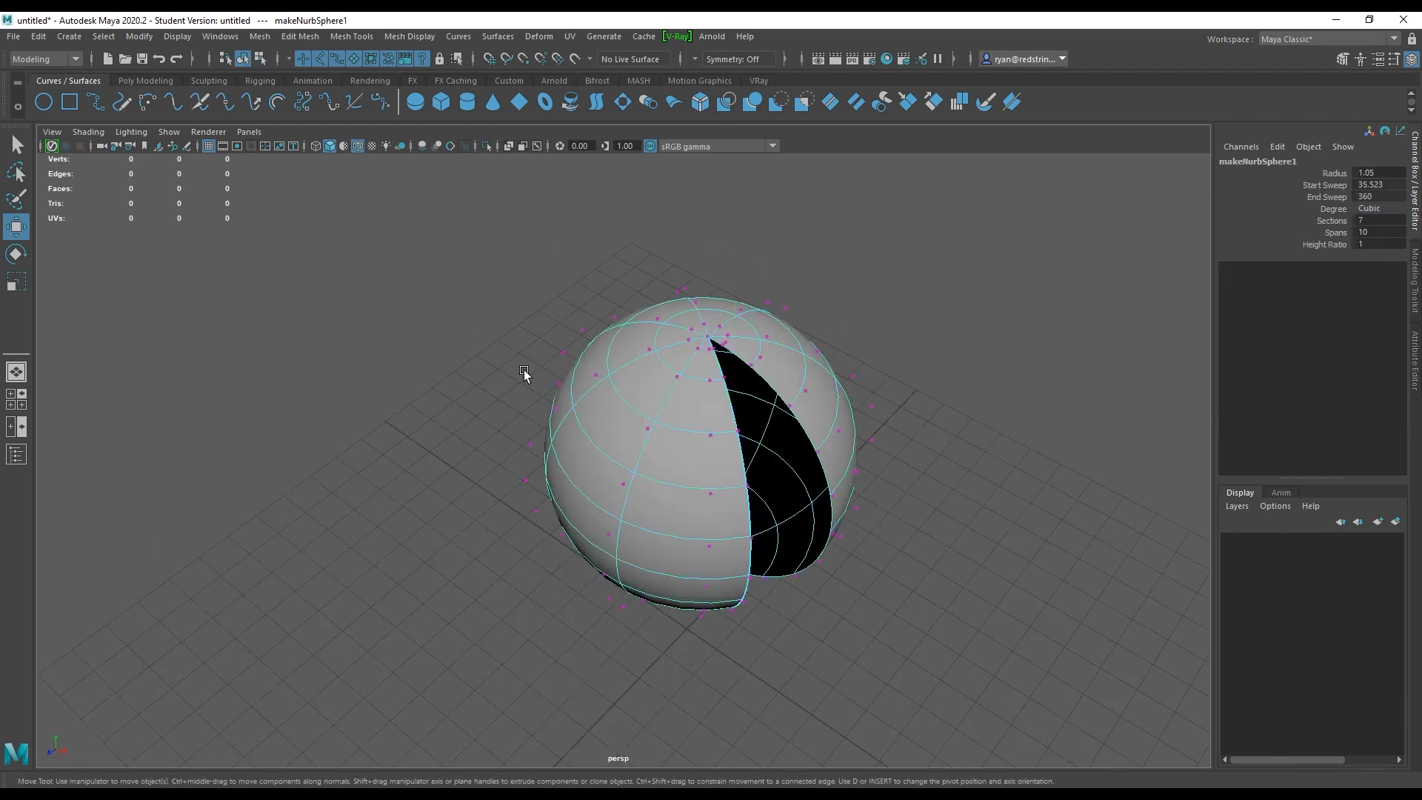
left_click_drag(630, 419, 590, 384, "alt")
left_click(578, 296)
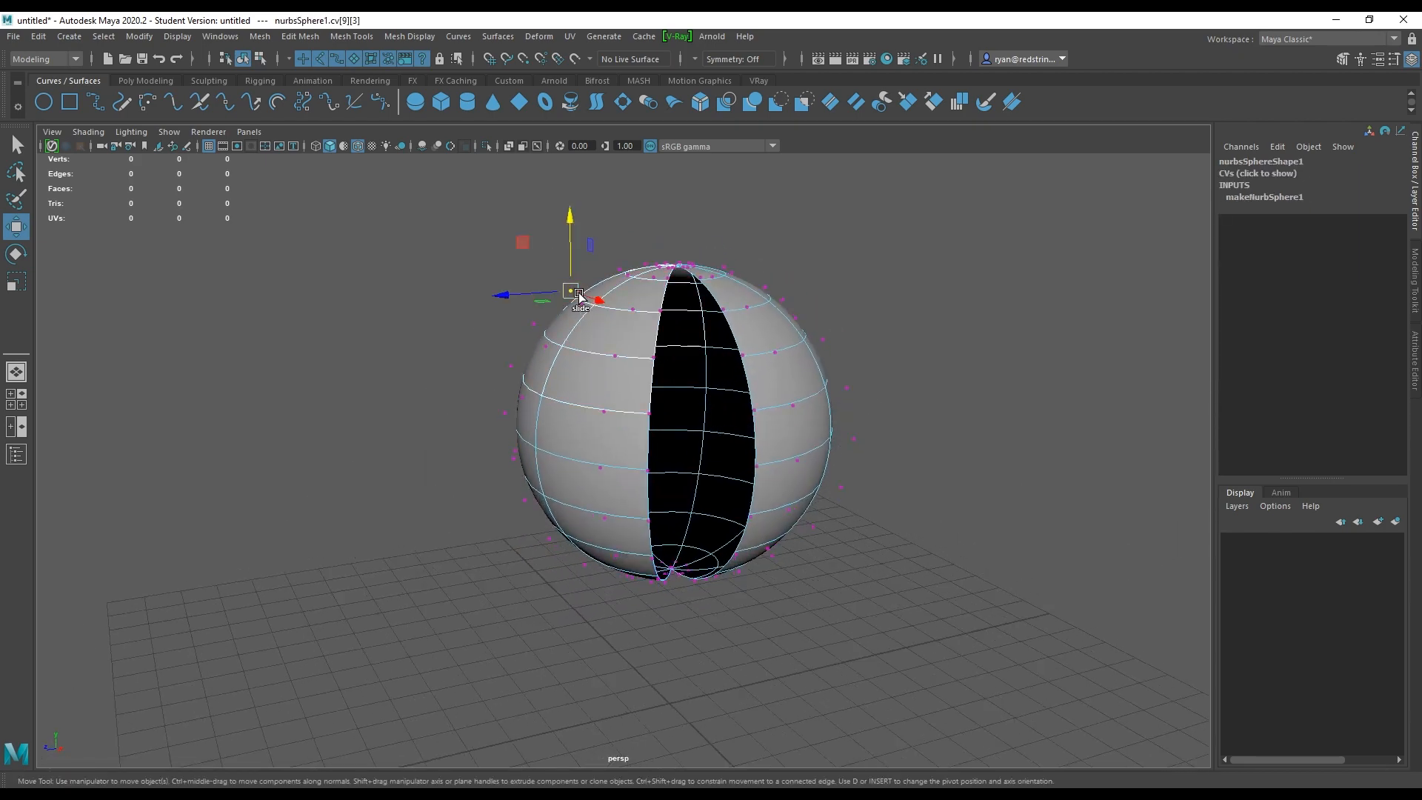
left_click_drag(580, 296, 498, 205)
- Pull a vertex above mid-height straight outward and a lower vertex in the same column down and outward, forming two more bulges
left_click(514, 376)
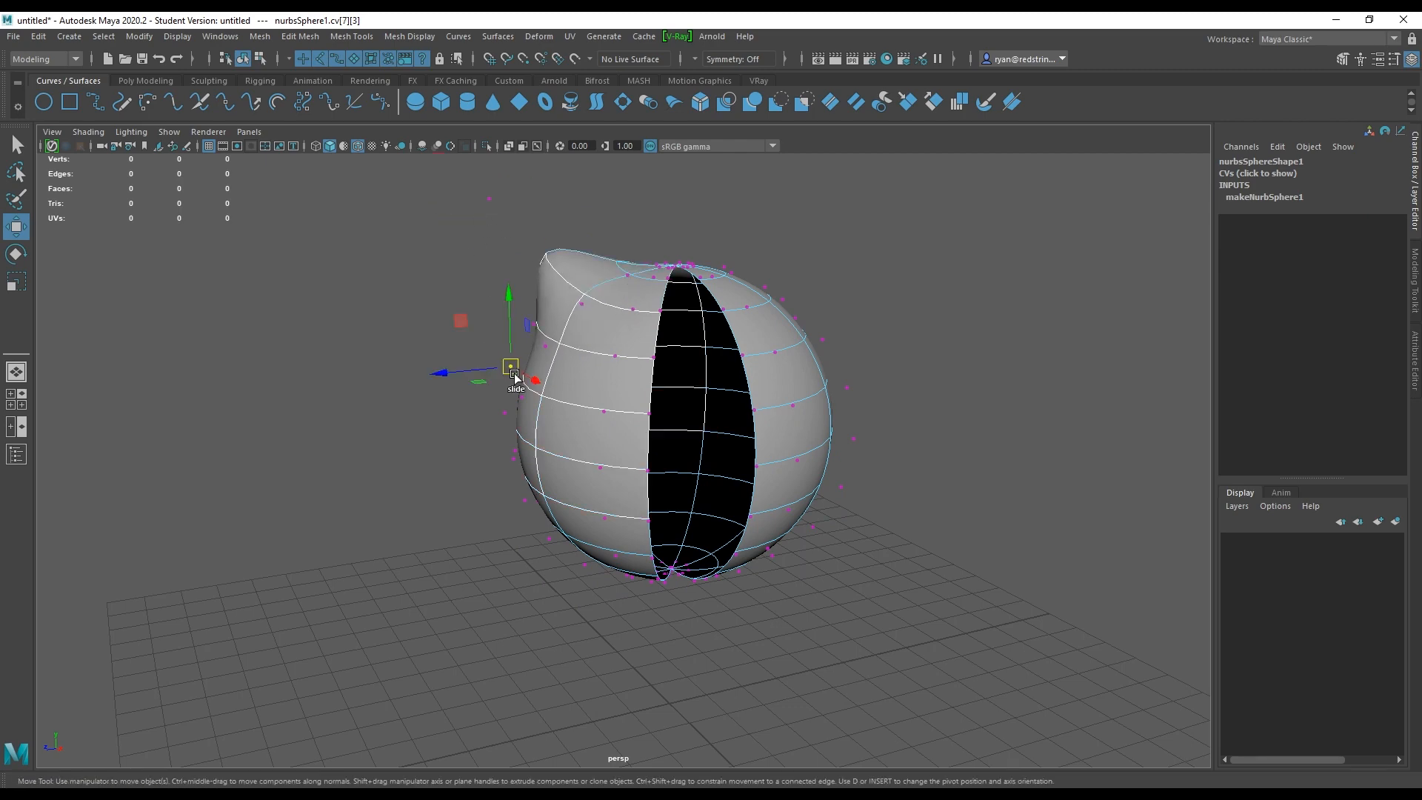
left_click_drag(515, 376, 393, 371)
middle_click_drag(546, 474, 562, 413, "alt")
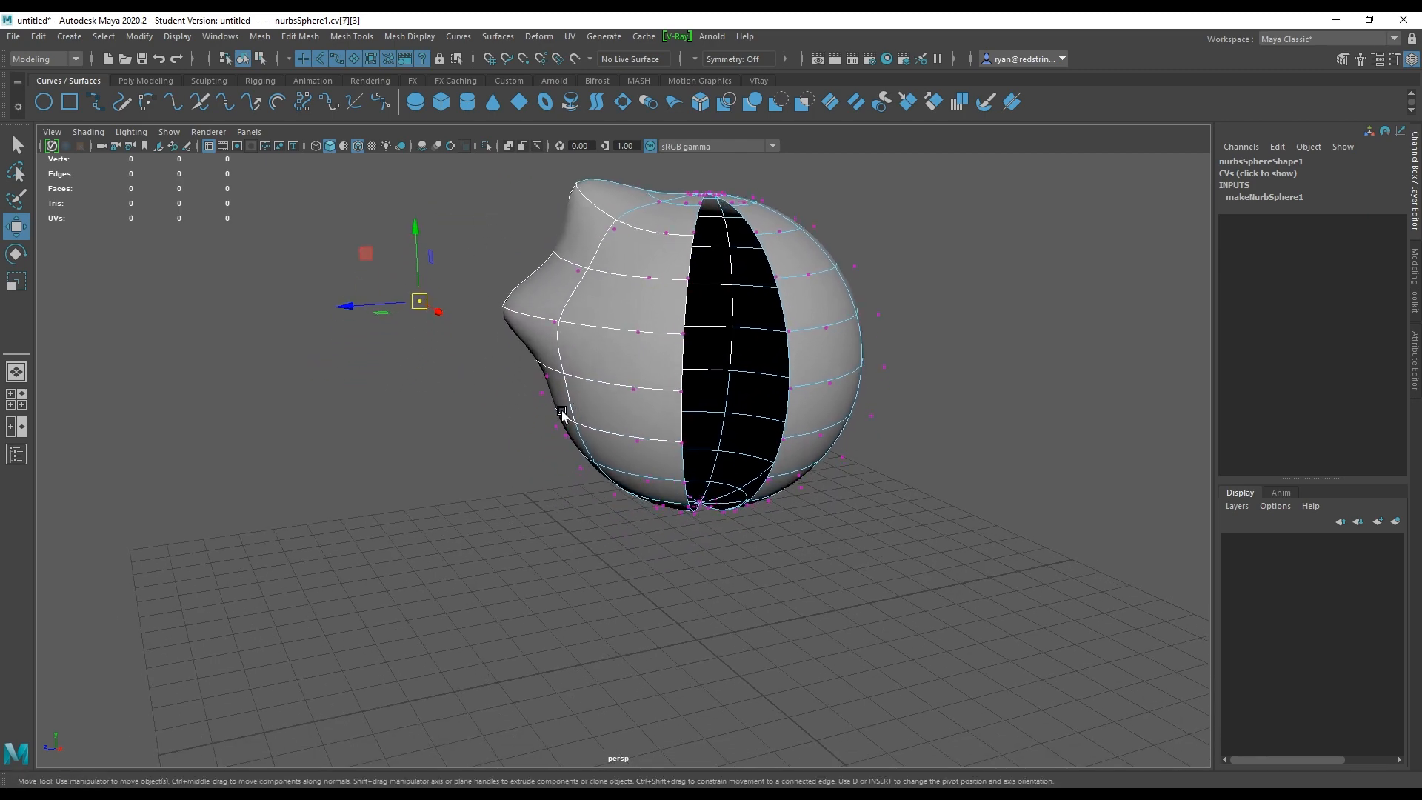
left_click_drag(561, 414, 467, 483, "alt")
left_click(549, 392)
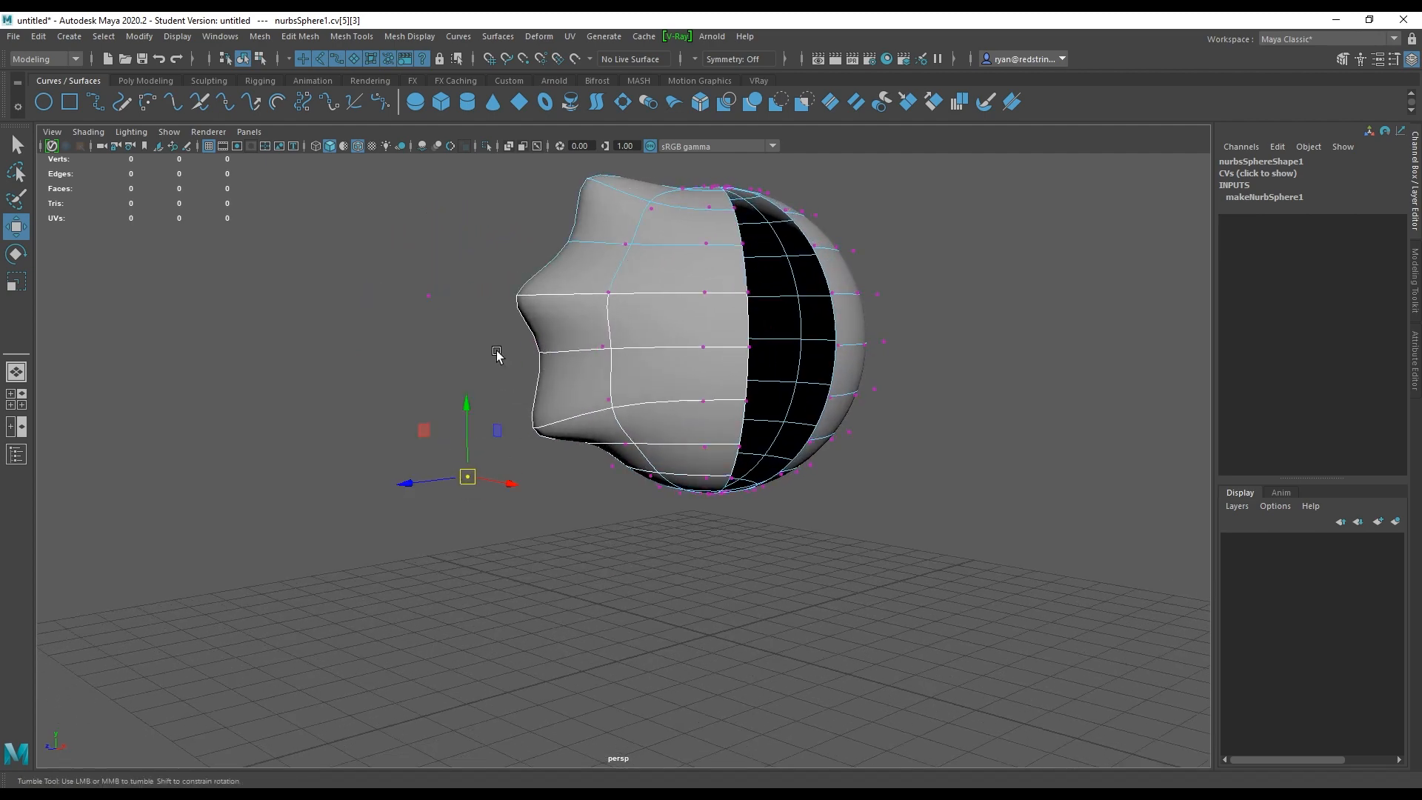
- Pull the control vertex between the upper and middle bulges and the one between the middle and lower bulges outward
left_click_drag(496, 354, 666, 265, "alt")
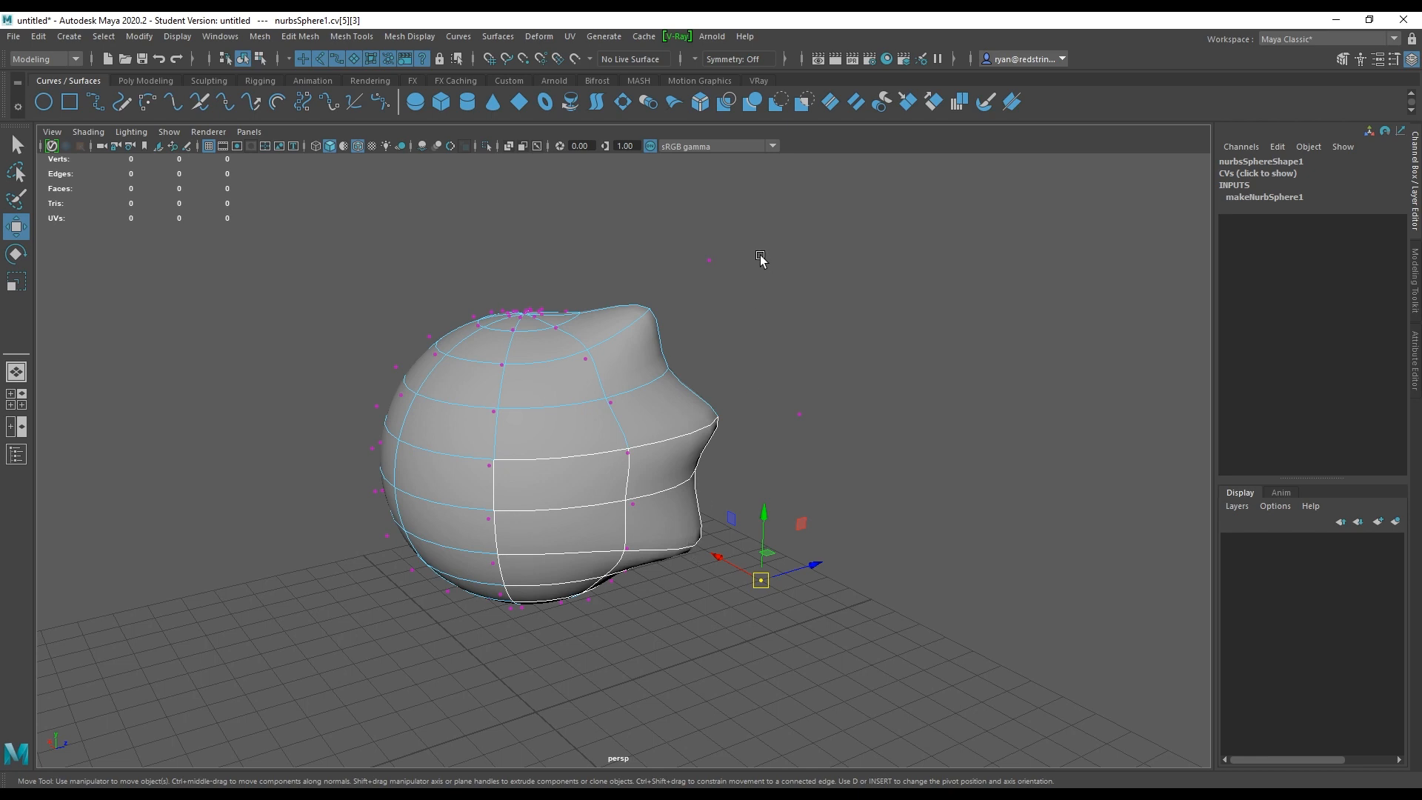
left_click(615, 402)
mouse_move(696, 340)
left_mouse_down()
mouse_move(648, 385)
mouse_move(561, 384)
mouse_move(686, 384)
mouse_move(625, 397)
mouse_move(733, 345)
mouse_move(710, 351)
left_mouse_up()
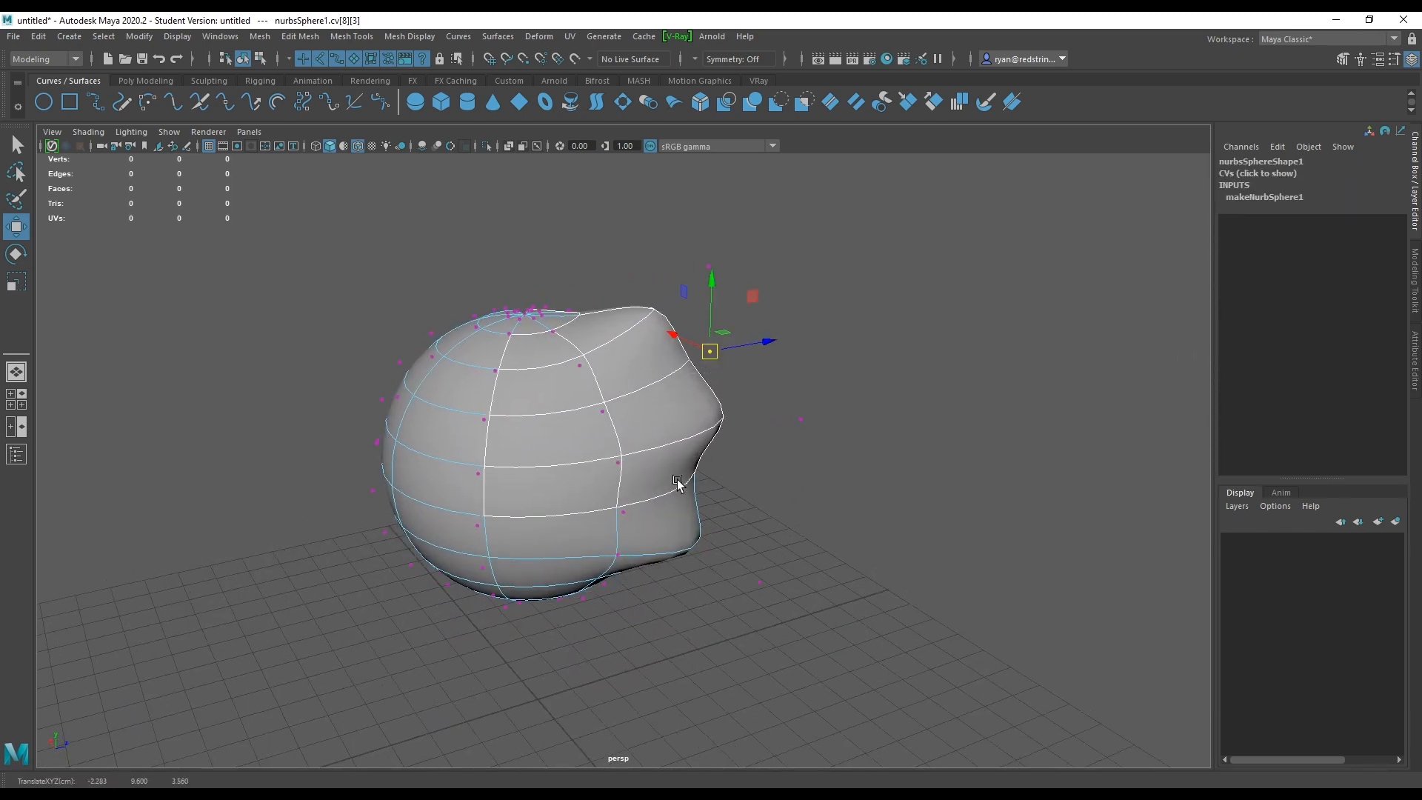
left_click_drag(673, 462, 735, 504)
left_click_drag(730, 507, 774, 478, "alt")
- Move the same two in-between control vertices farther out, the upper one upward and the lower one downward, to round off the bulges
mouse_move(731, 336)
left_mouse_down()
mouse_move(678, 352)
mouse_move(747, 320)
left_mouse_up()
left_click_drag(818, 376, 485, 373, "alt")
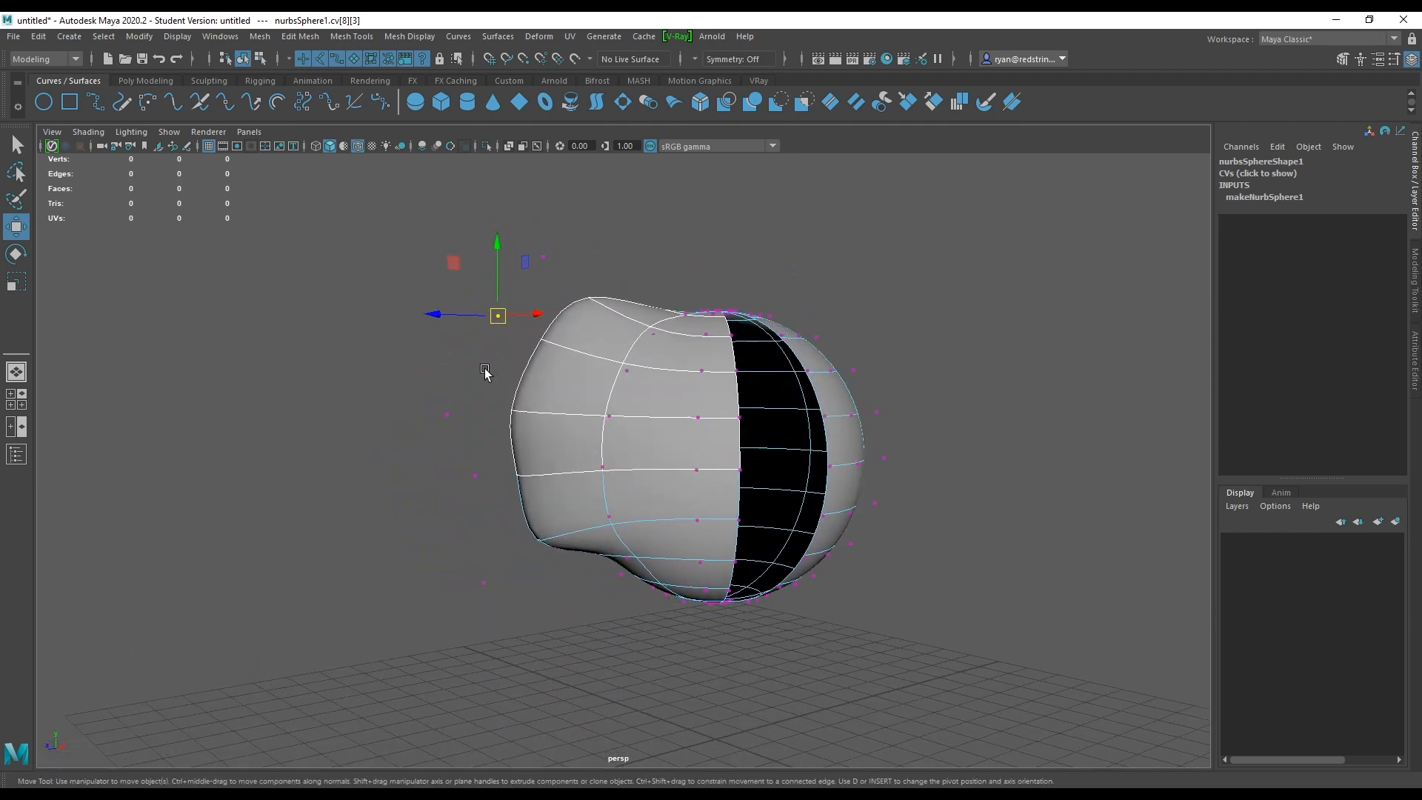
left_click_drag(495, 316, 476, 306)
left_click(475, 475)
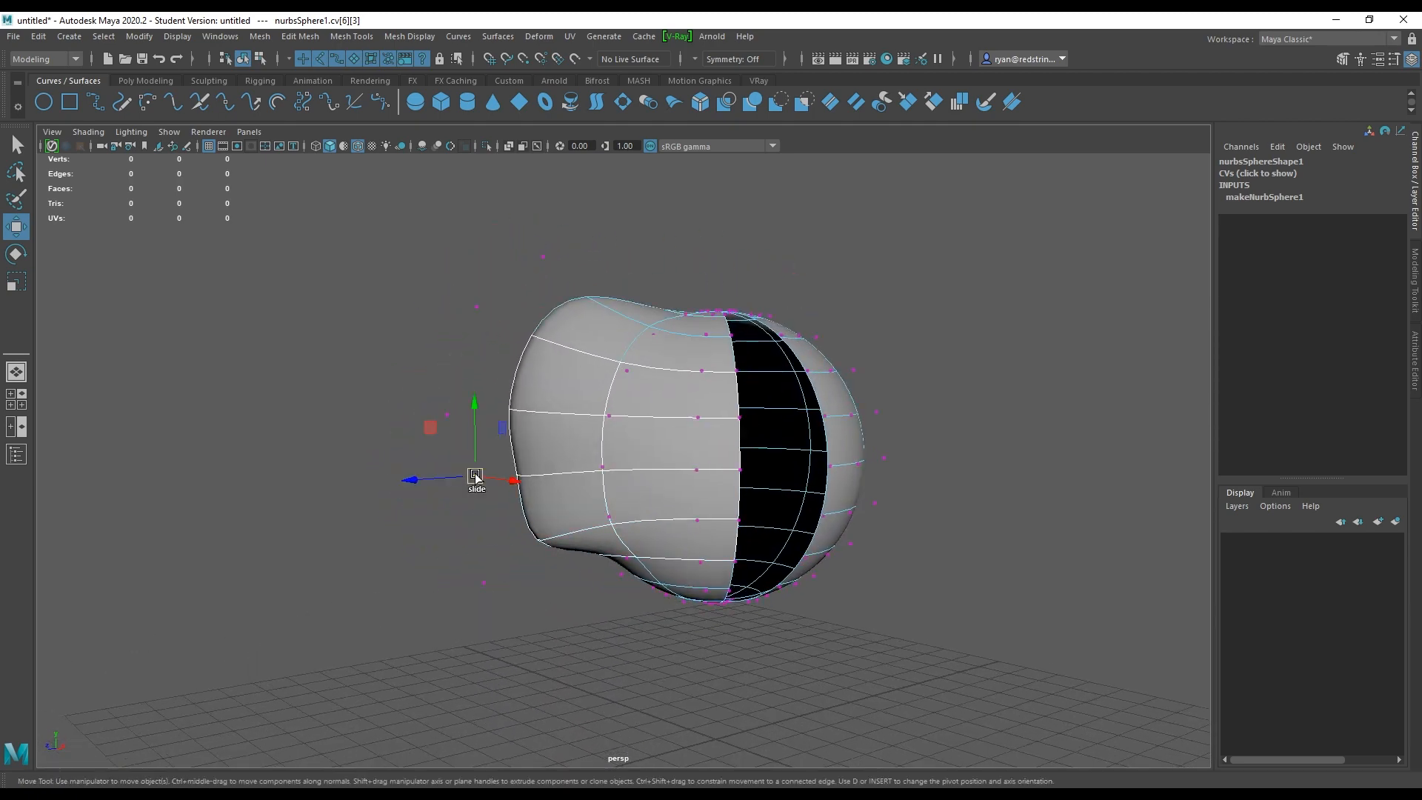
left_click_drag(475, 478, 447, 496)
- Box-select the bulge's outer control vertices, return the NURBS sphere to object mode and select the whole sphere
left_click_drag(394, 412, 495, 327, "alt")
left_click_drag(564, 222, 688, 428)
left_click_drag(746, 464, 698, 422, "alt")
right_click_drag(700, 420, 744, 399)
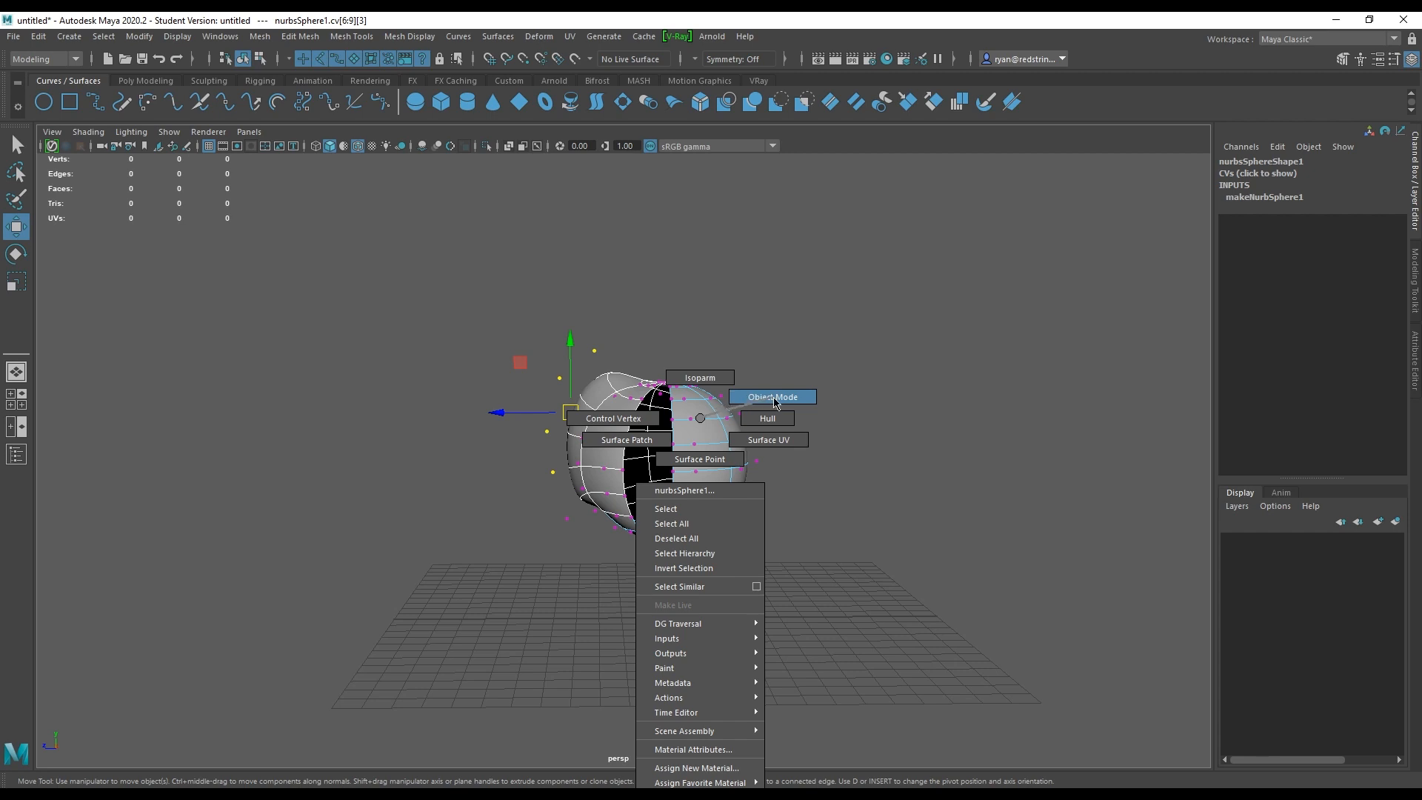
right_click_drag(774, 403, 770, 401)
left_click(692, 406)
middle_click_drag(633, 343, 634, 387, "alt")
right_click_drag(544, 370, 869, 505, "alt")
right_click(798, 413)
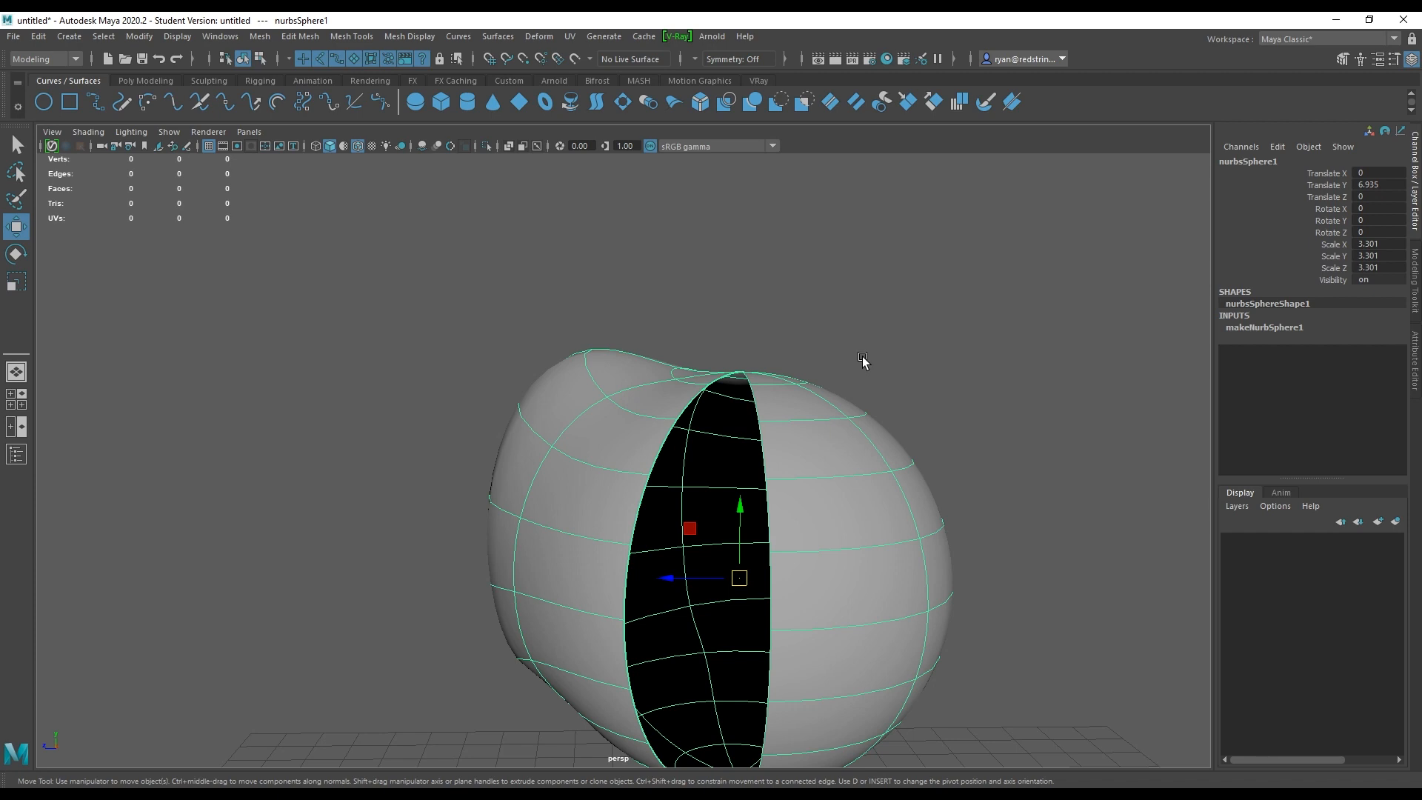
right_click_drag(863, 376, 262, 361, "alt")
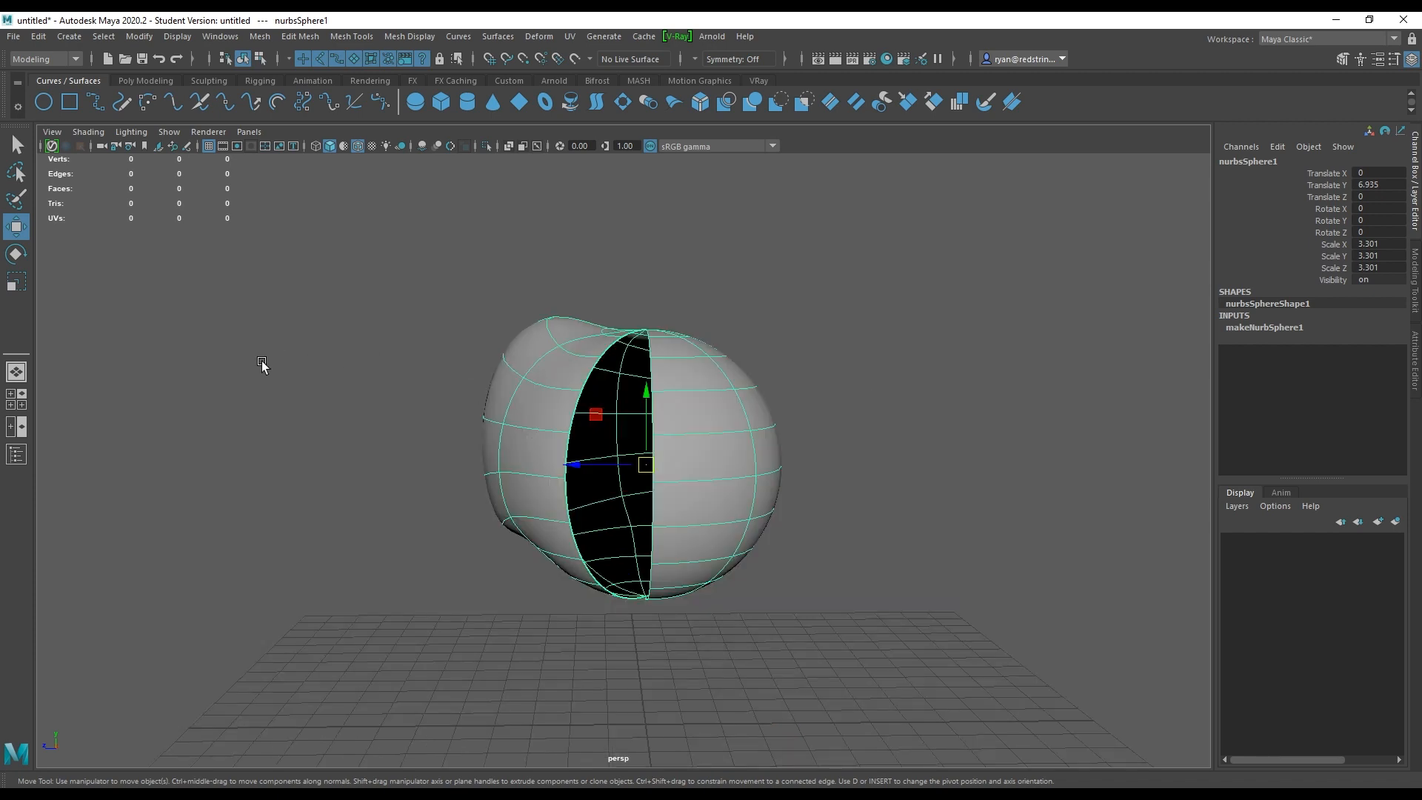